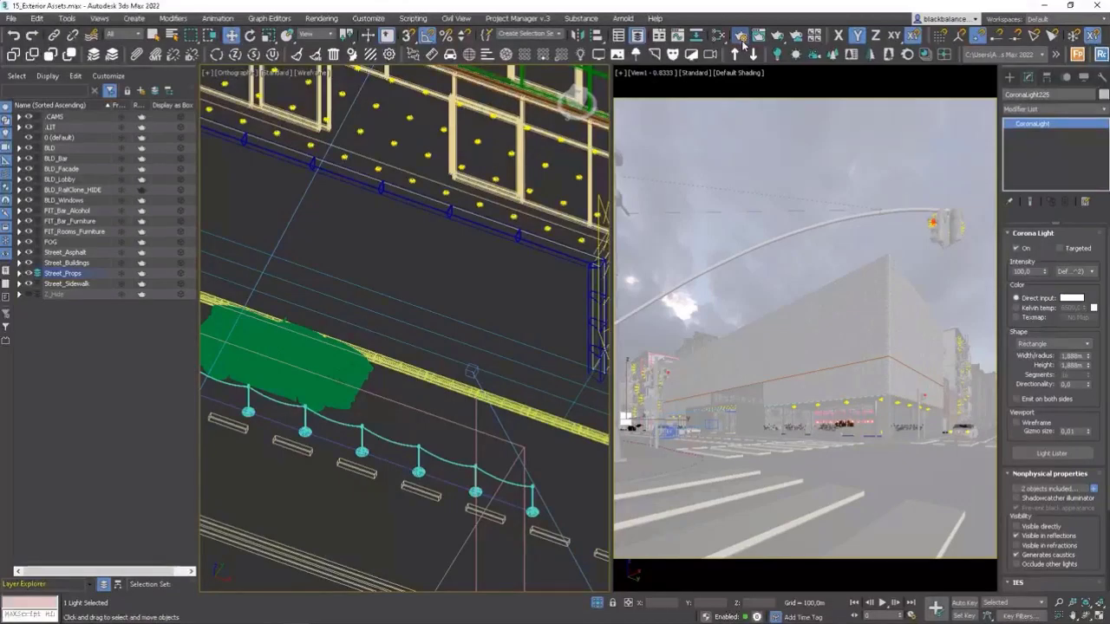
Add the CESSENTIAL_Volumetrics, CGeometry_ZDepth and CMasking_WireColor render elements to the render setup.
{"action": "left_click", "coordinate": [741, 40]}
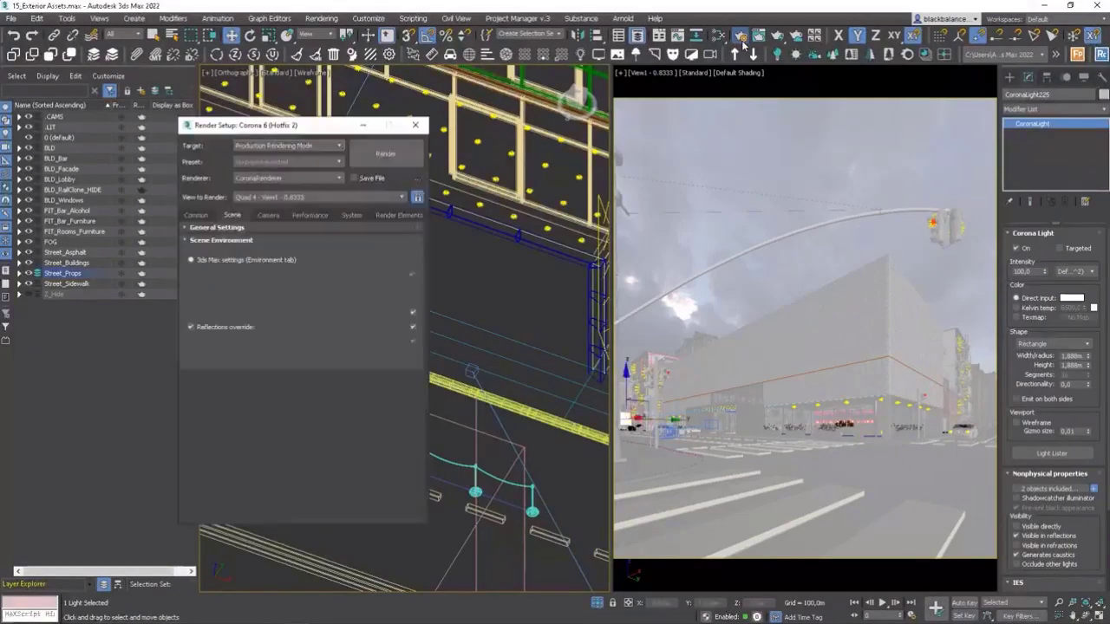
{"action": "left_click", "coordinate": [394, 215]}
{"action": "scroll", "coordinate": [385, 385], "scroll_direction": "down", "scroll_amount": 5}
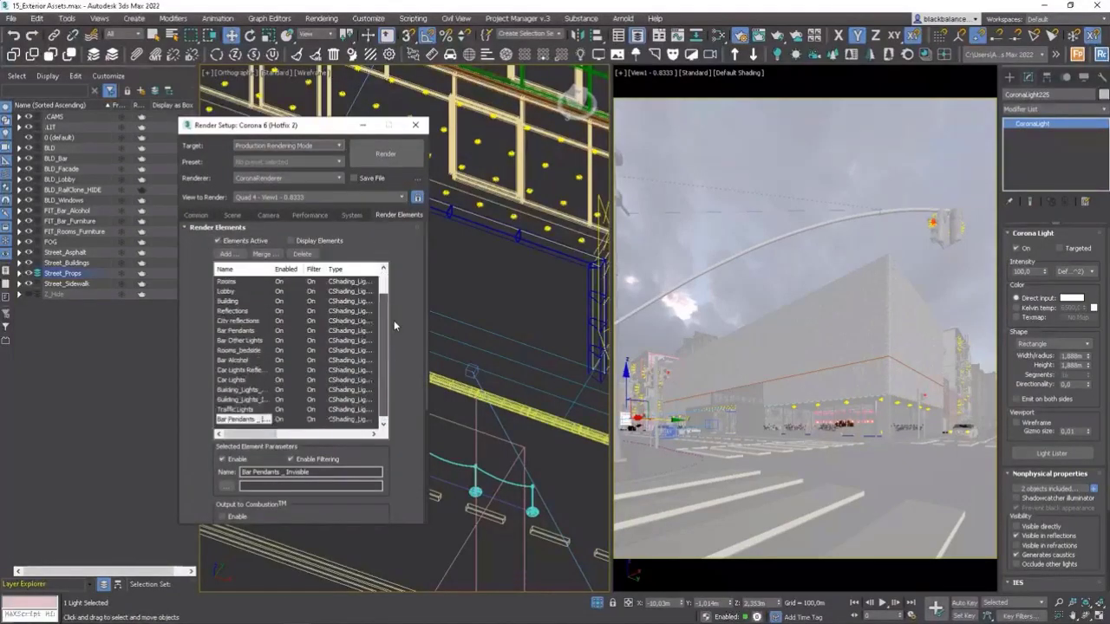
{"action": "left_click", "coordinate": [225, 254]}
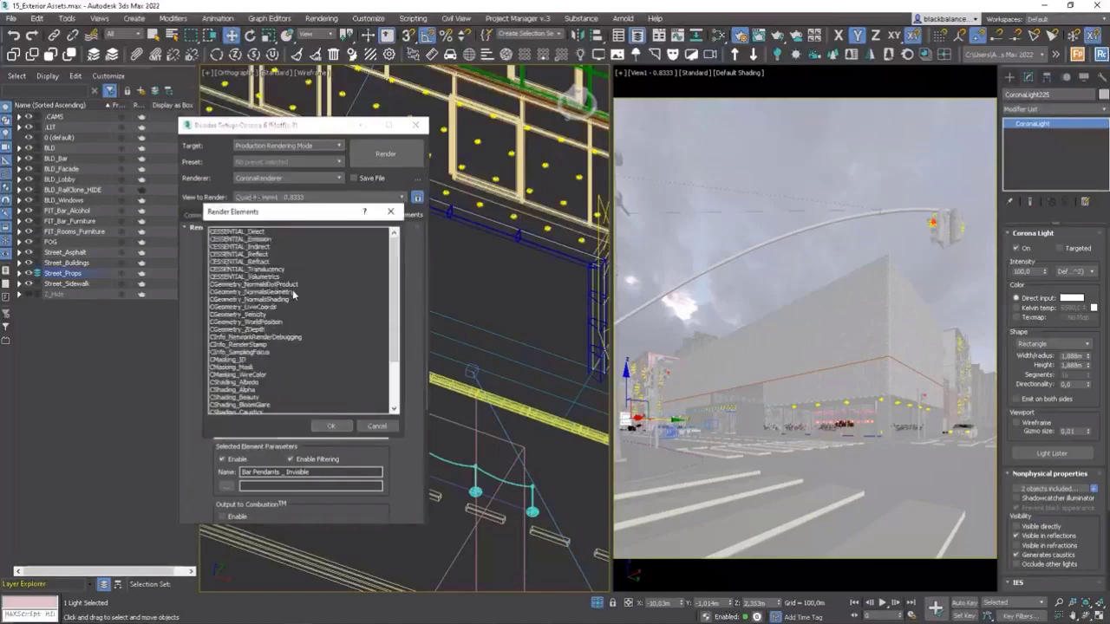
{"action": "scroll", "coordinate": [292, 295], "scroll_direction": "down", "scroll_amount": 3}
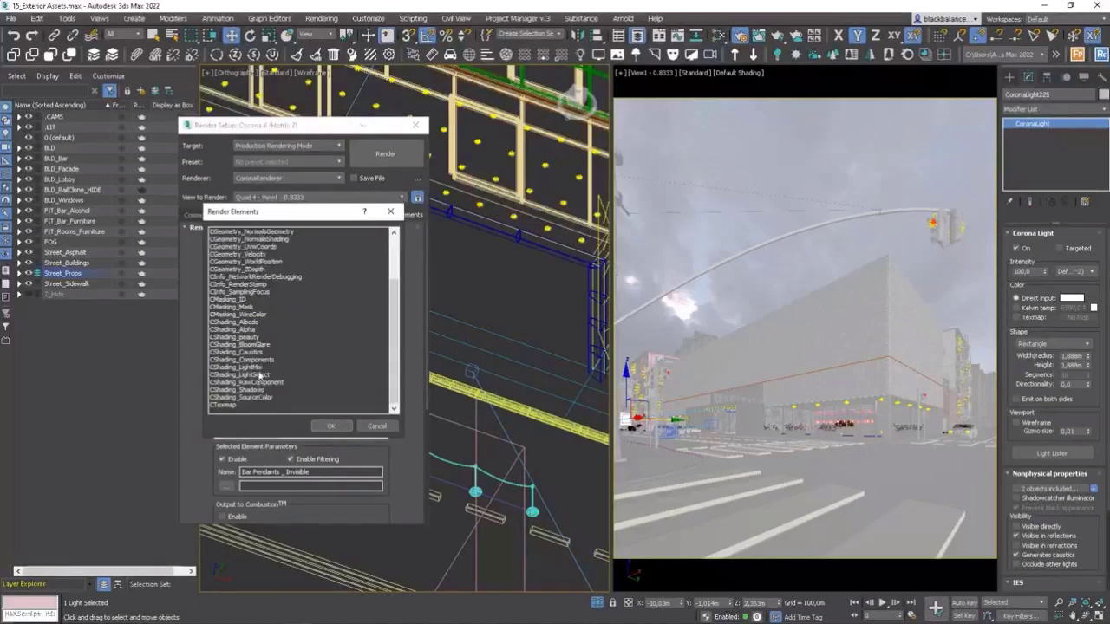
{"action": "scroll", "coordinate": [260, 379], "scroll_direction": "up", "scroll_amount": 3}
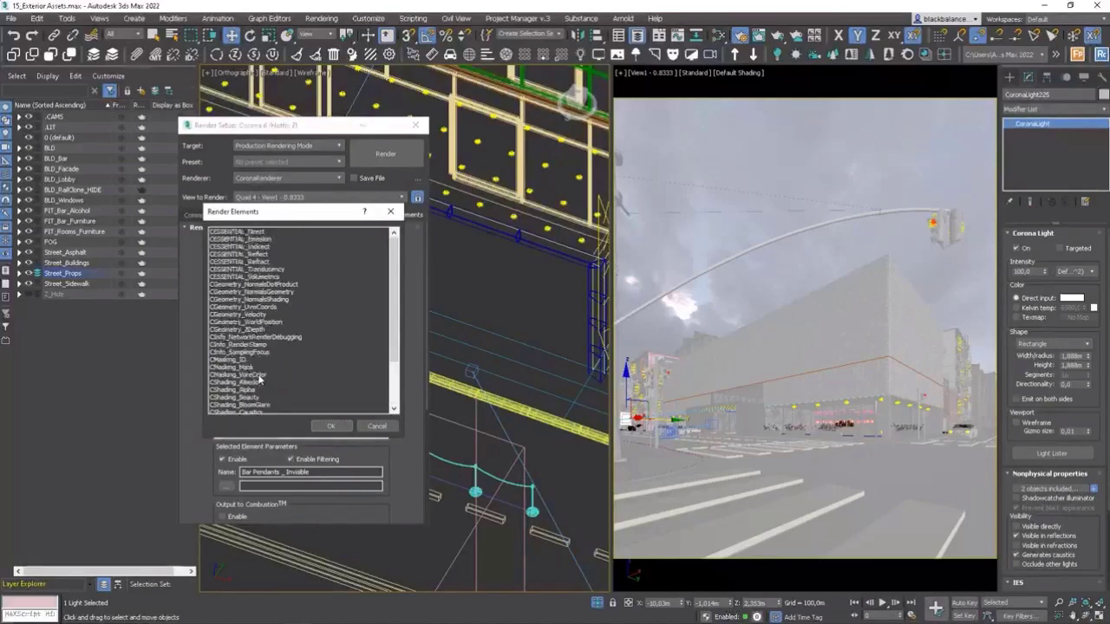
{"action": "left_click", "coordinate": [280, 277]}
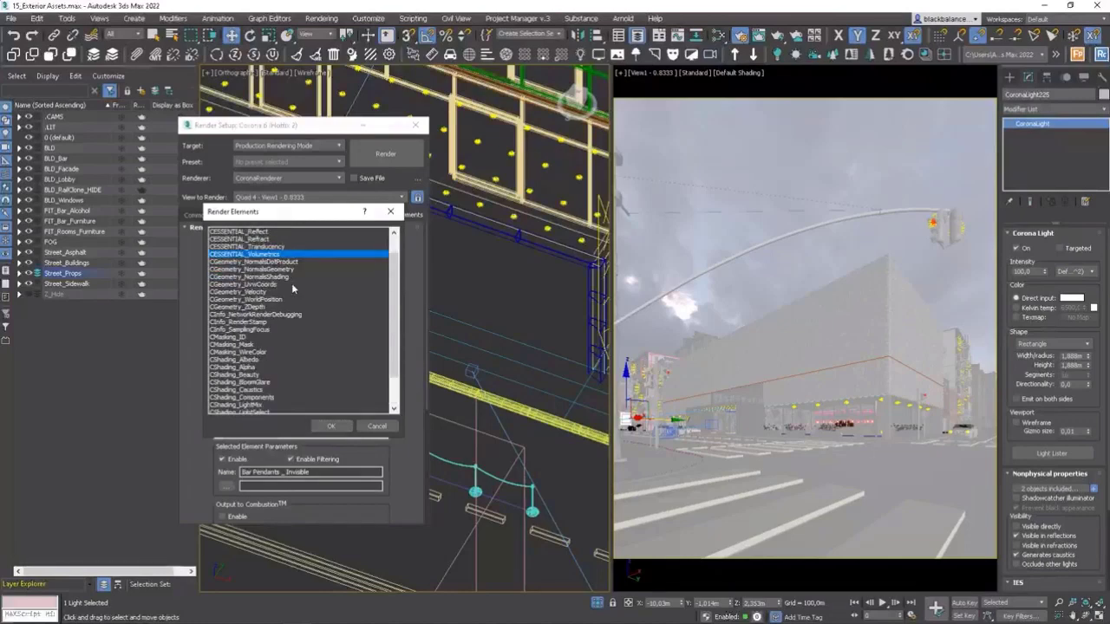
{"action": "scroll", "coordinate": [293, 287], "scroll_direction": "down", "scroll_amount": 3}
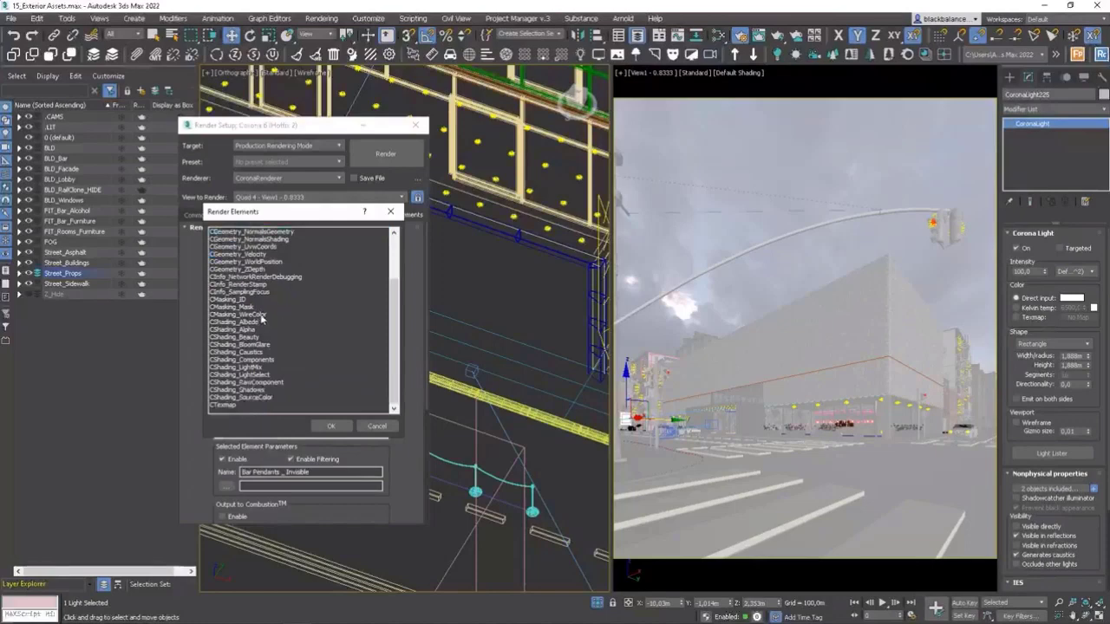
{"action": "left_click", "coordinate": [261, 315]}
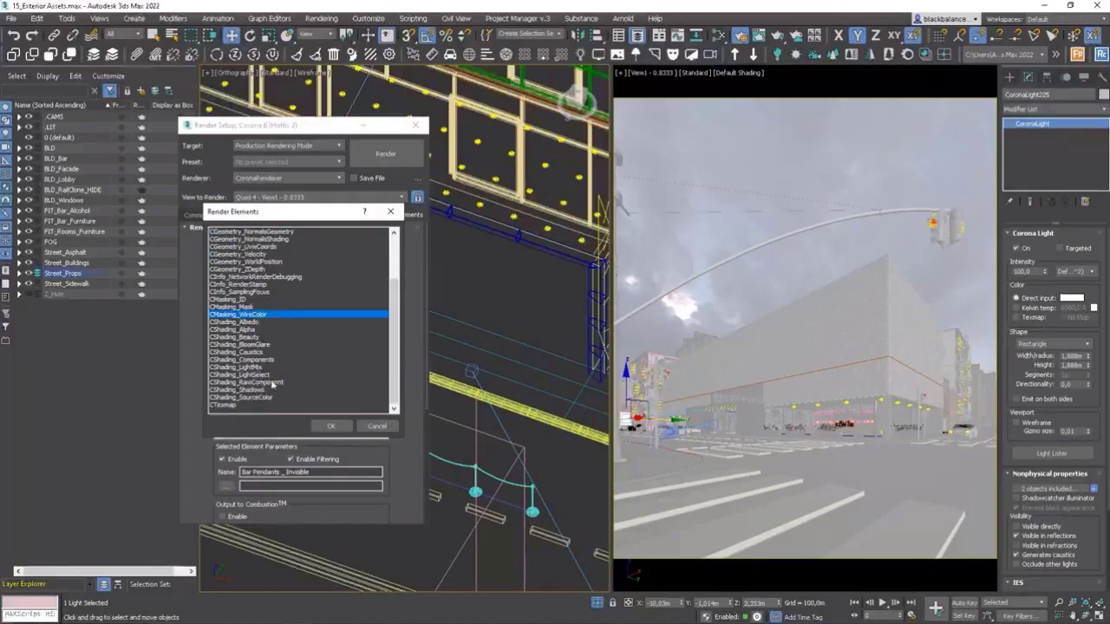
{"action": "scroll", "coordinate": [271, 384], "scroll_direction": "up", "scroll_amount": 3}
{"action": "left_click", "coordinate": [260, 330], "text": "ctrl"}
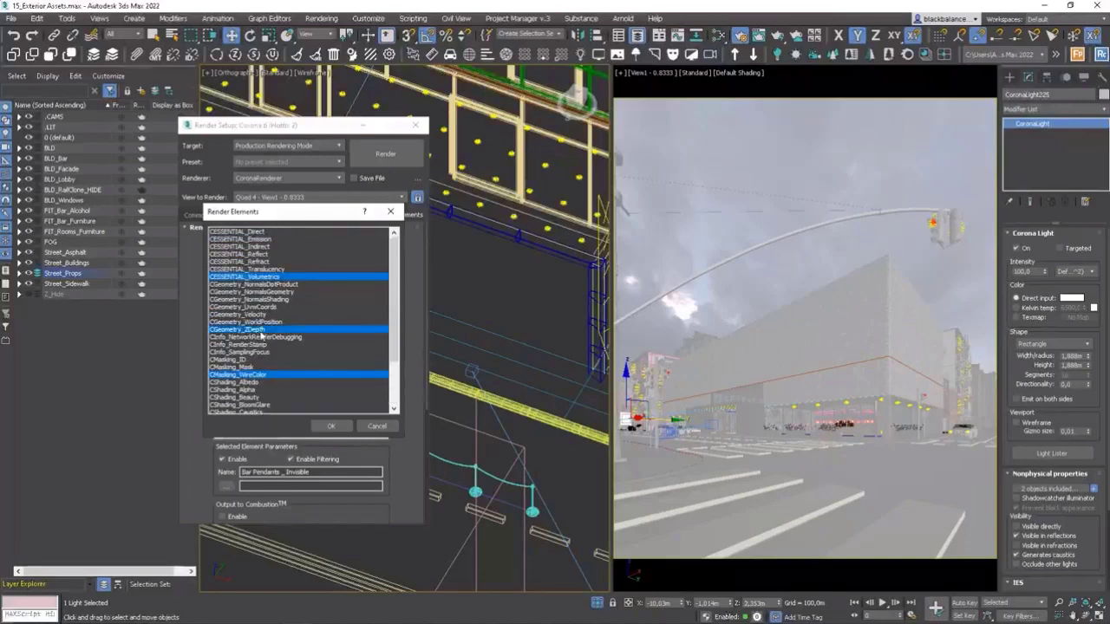
{"action": "left_click", "coordinate": [331, 425]}
Set the Max Z (black) value of the CGeometry_ZDepth render element to 150 m.
{"action": "scroll", "coordinate": [410, 361], "scroll_direction": "down", "scroll_amount": 1}
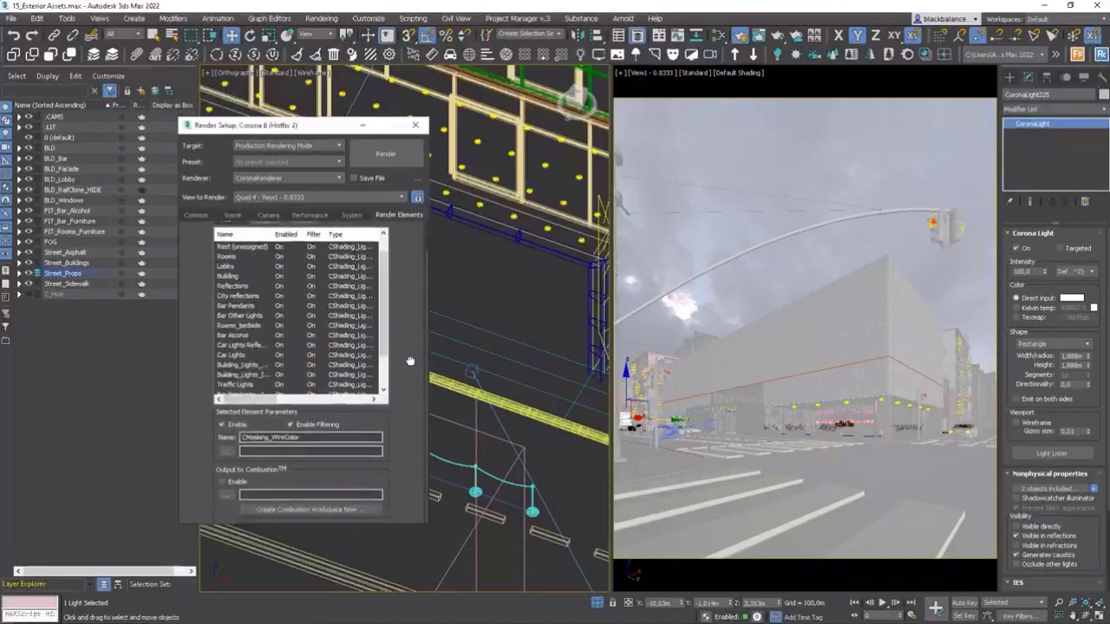
{"action": "left_click_drag", "start_coordinate": [410, 360], "coordinate": [410, 362]}
{"action": "left_click_drag", "start_coordinate": [384, 315], "coordinate": [384, 350]}
{"action": "left_click", "coordinate": [246, 377]}
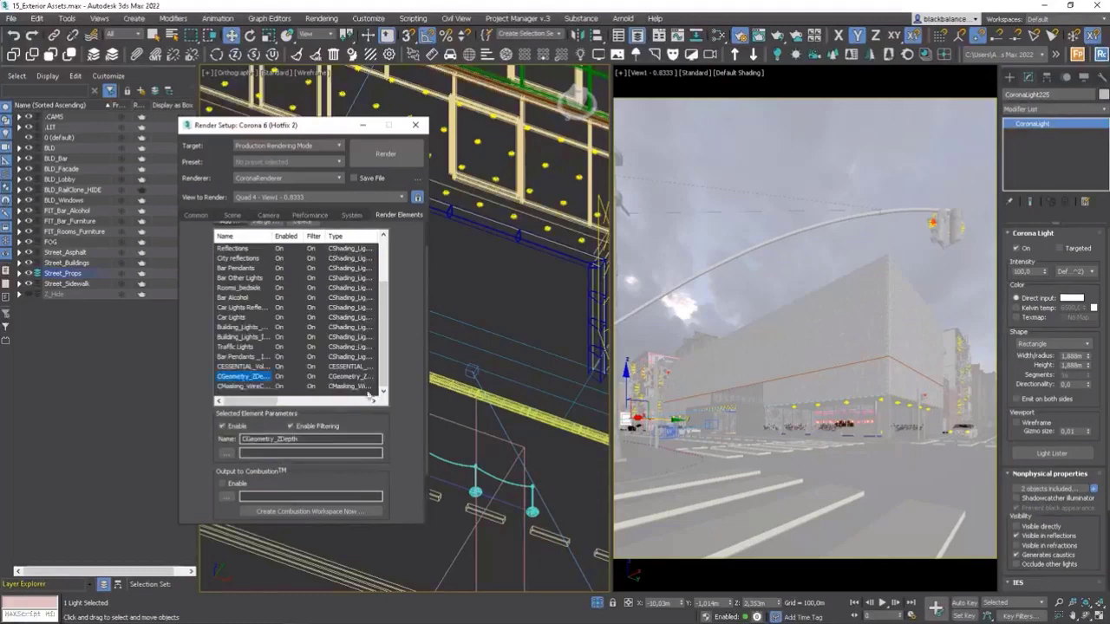
{"action": "left_click_drag", "start_coordinate": [409, 396], "coordinate": [417, 270]}
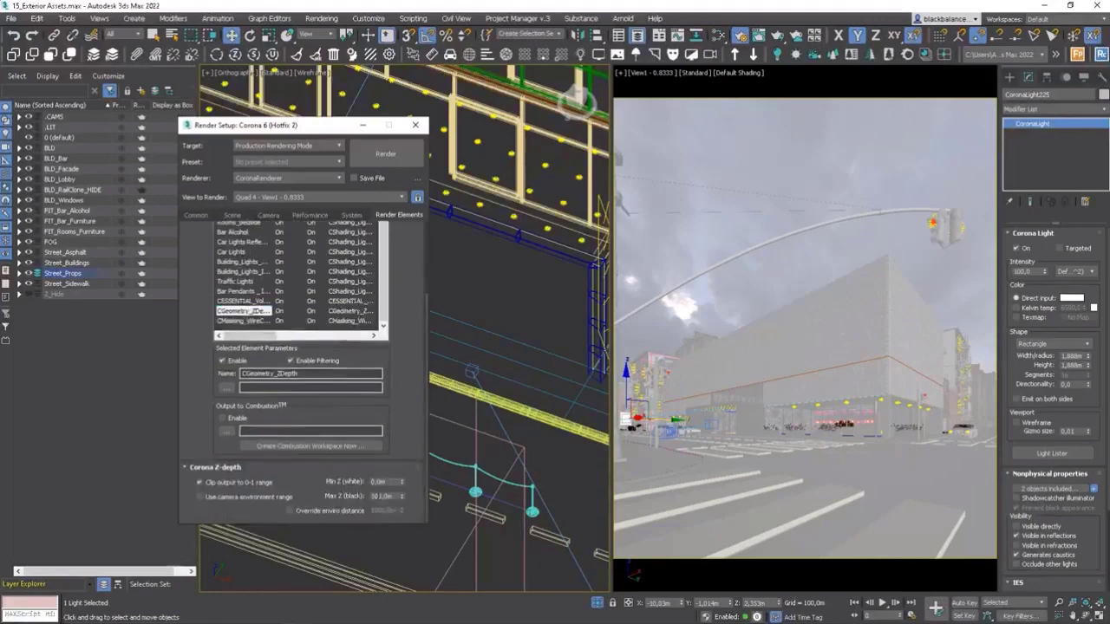
{"action": "left_click", "coordinate": [395, 496]}
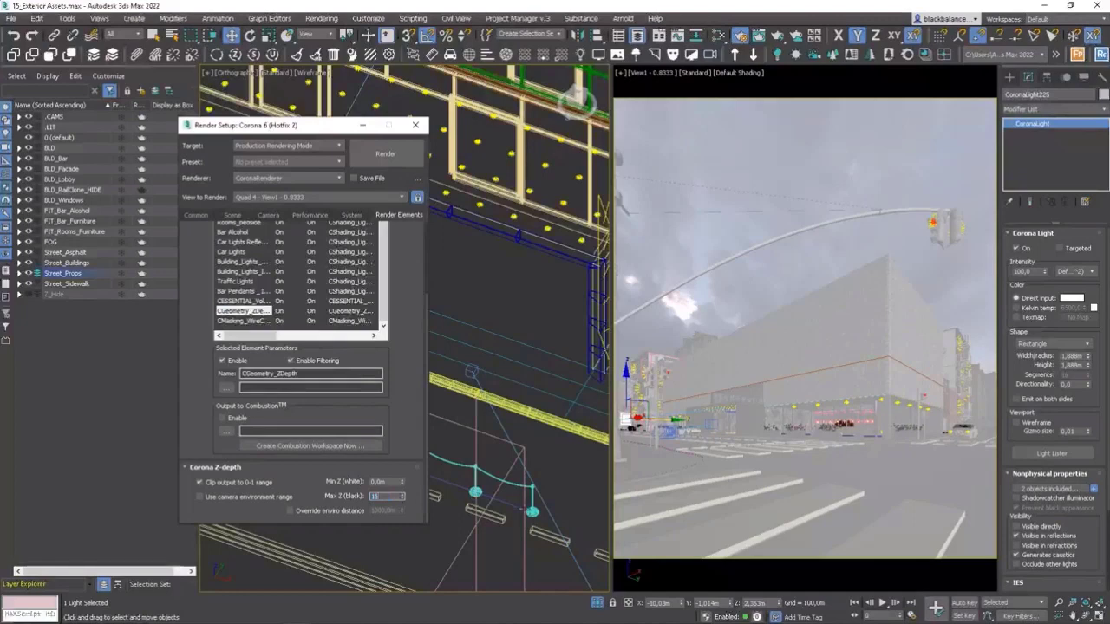
Start Corona interactive rendering of the camera view and display the CGeometry_ZDepth pass in the frame buffer.
{"action": "right_click", "coordinate": [716, 295]}
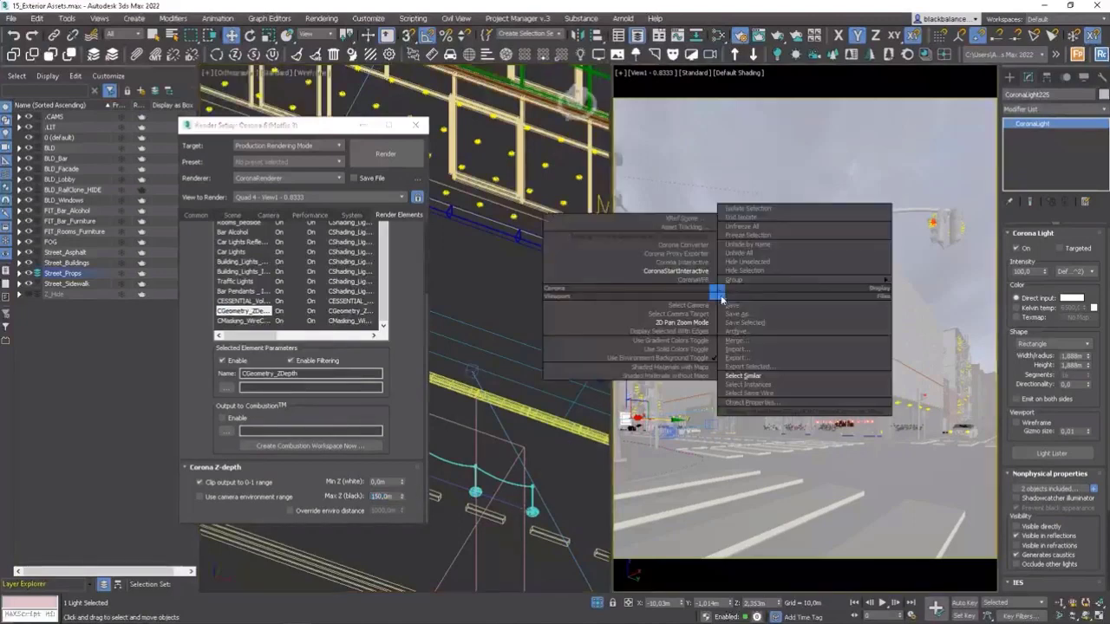
{"action": "left_click", "coordinate": [703, 269]}
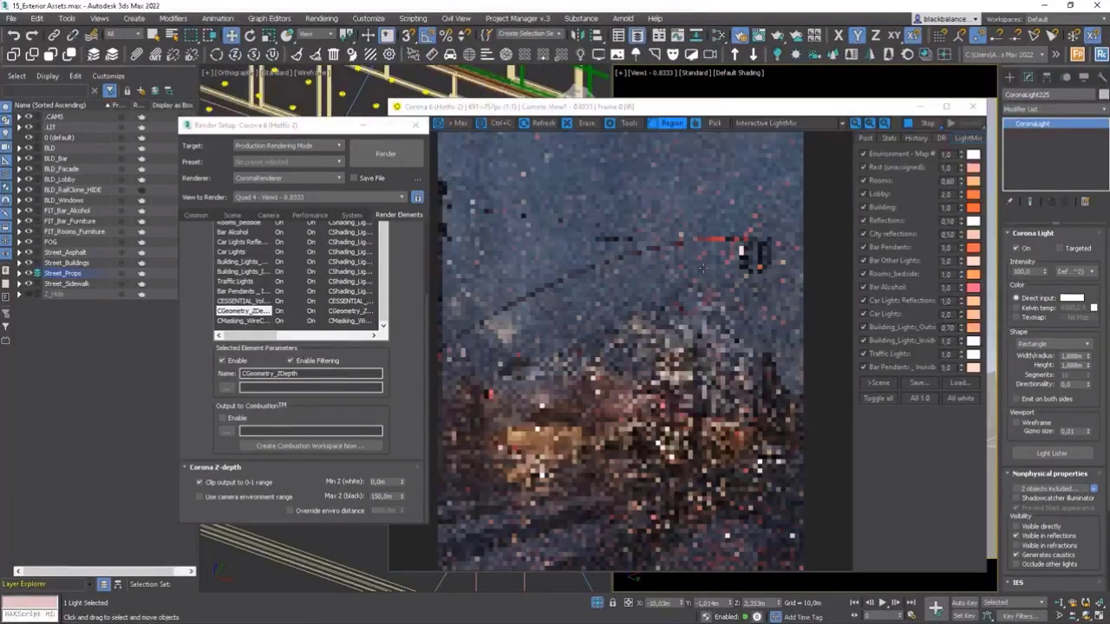
{"action": "left_click", "coordinate": [784, 122]}
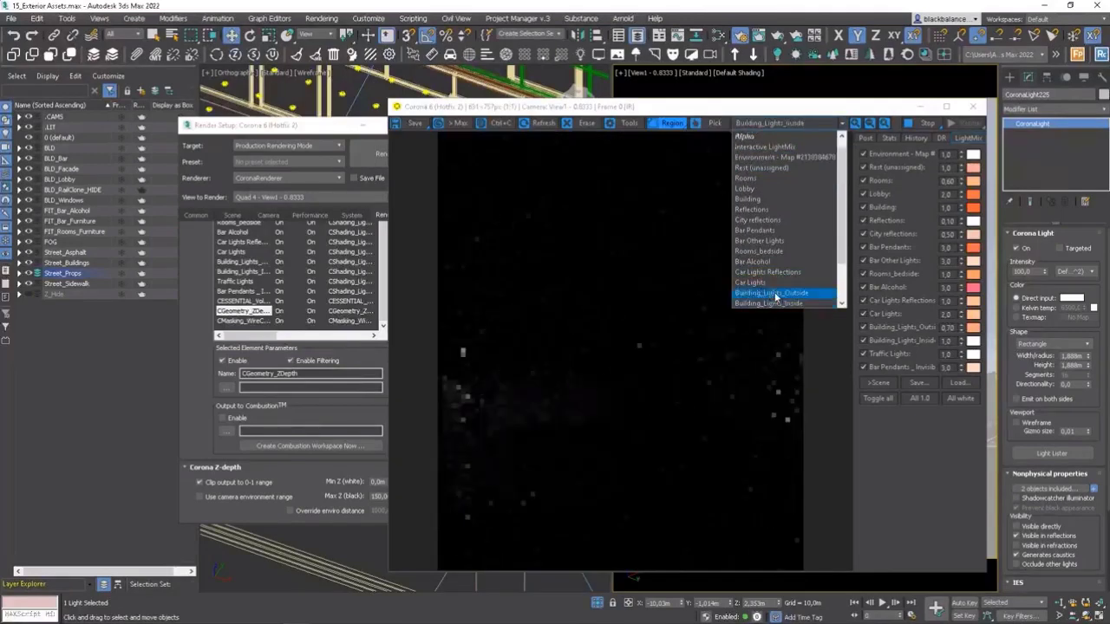
{"action": "scroll", "coordinate": [806, 299], "scroll_direction": "down", "scroll_amount": 2}
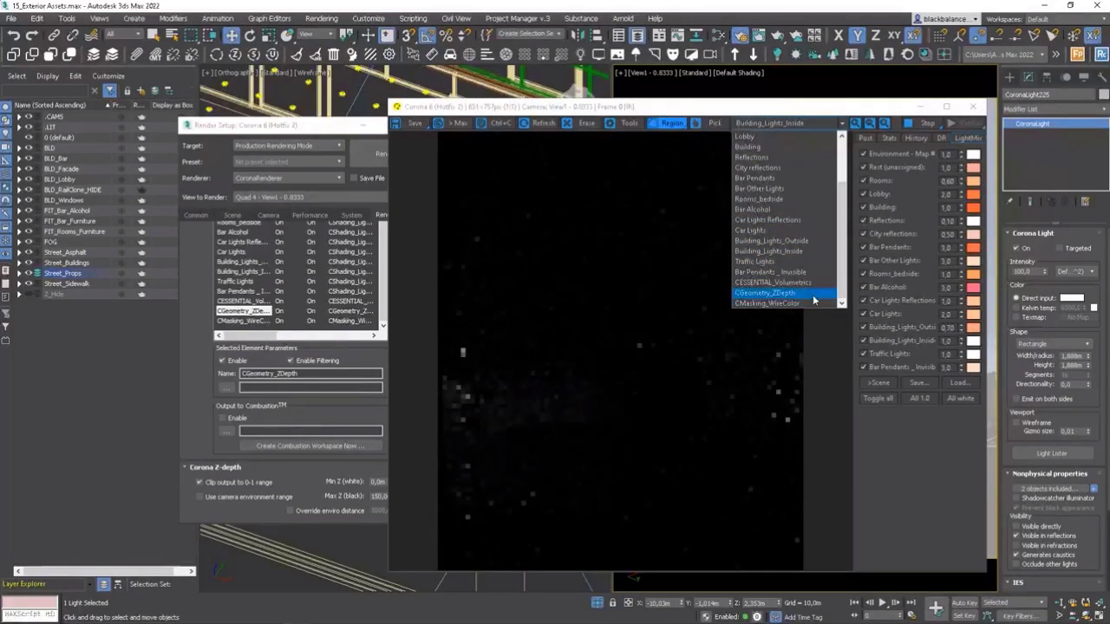
{"action": "left_click", "coordinate": [813, 294]}
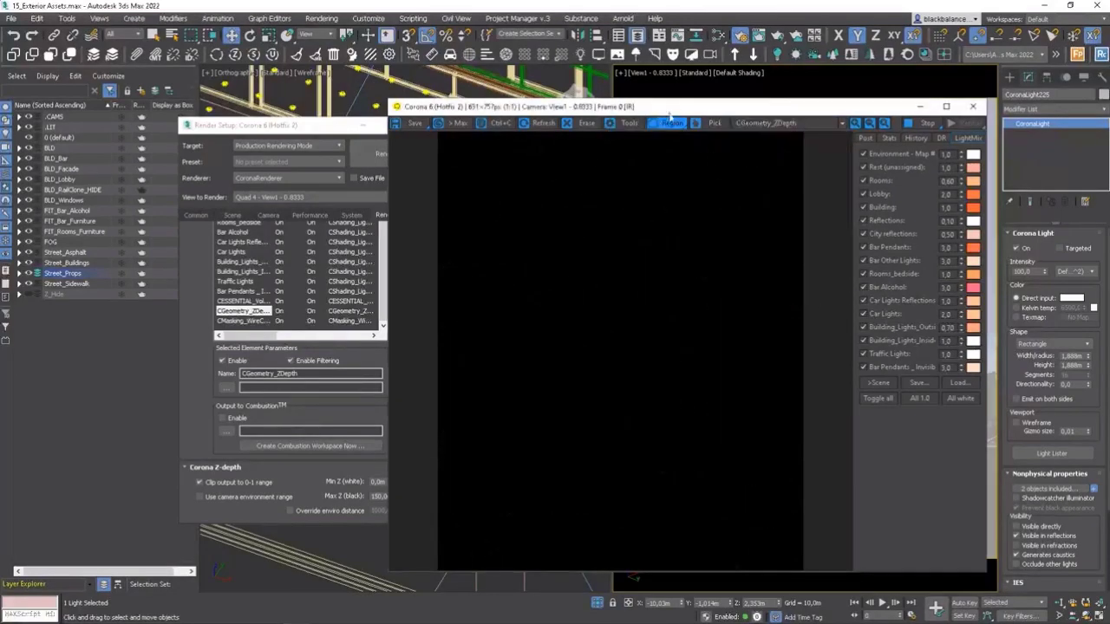
{"action": "left_click_drag", "start_coordinate": [682, 108], "coordinate": [718, 87]}
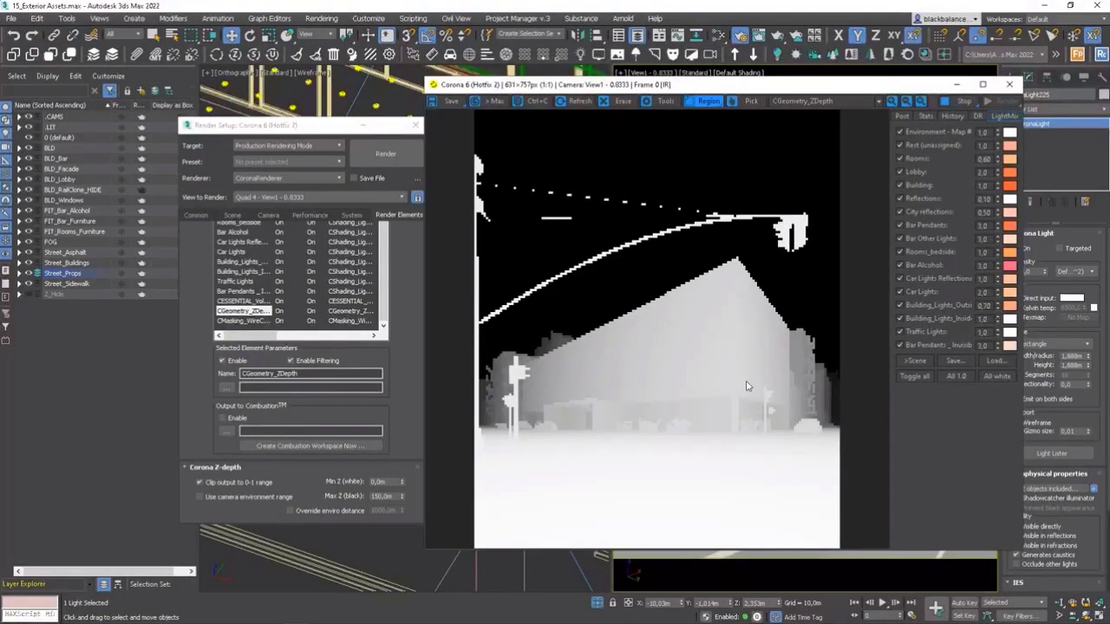
View the CESSENTIAL_Volumetrics pass and the CMasking_WireColor pass of the interactive render.
{"action": "left_click", "coordinate": [787, 99]}
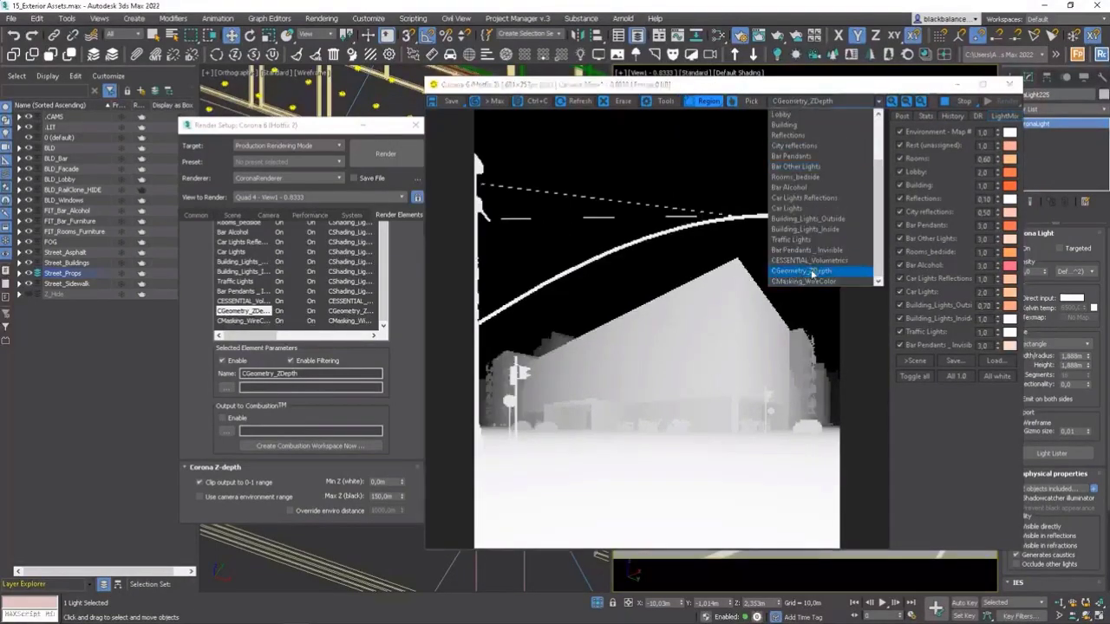
{"action": "left_click", "coordinate": [813, 273]}
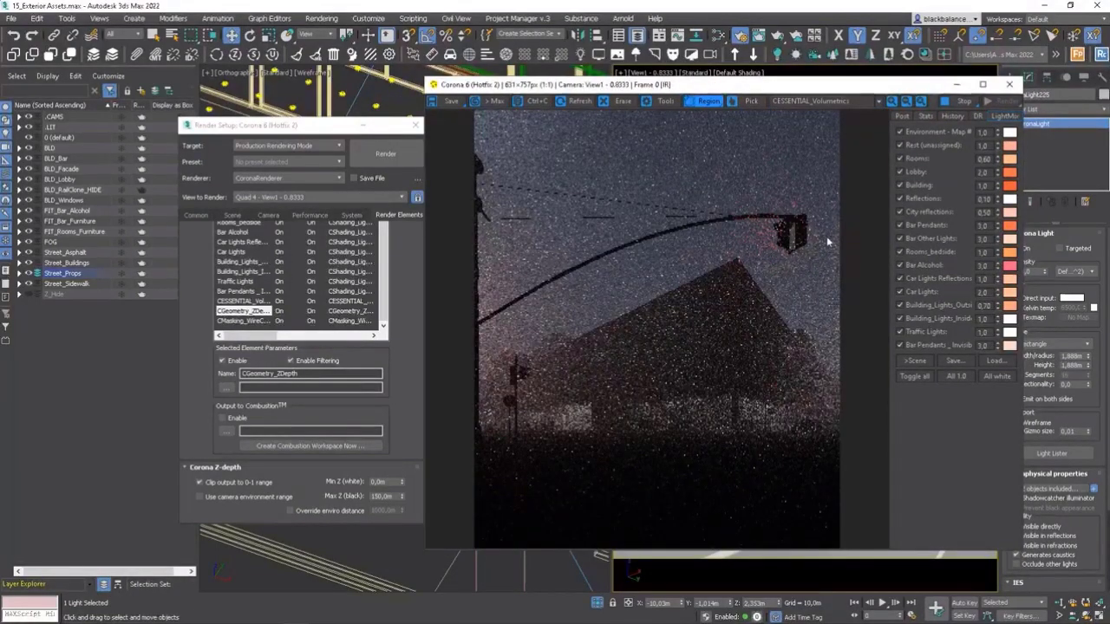
{"action": "left_click", "coordinate": [794, 100]}
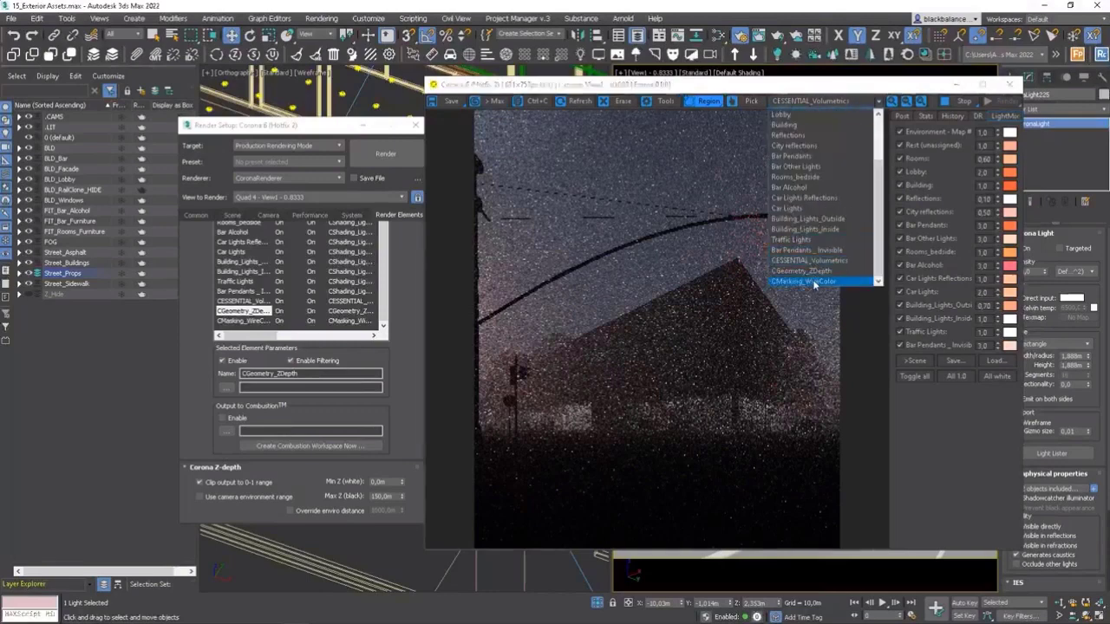
{"action": "left_click", "coordinate": [813, 281]}
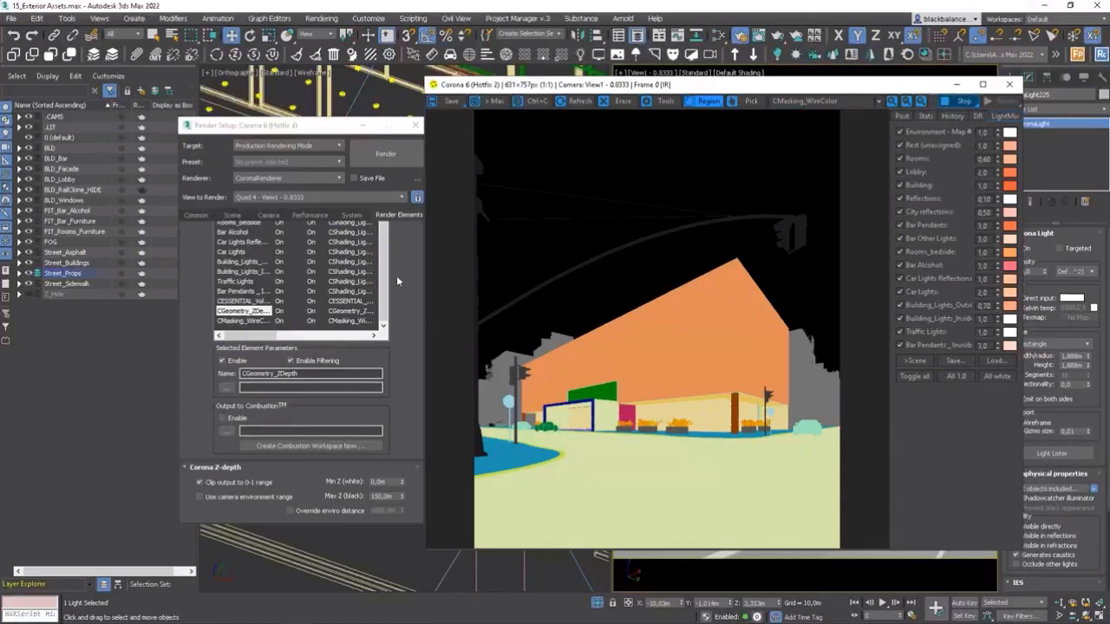
Add a CShading_LightSelect render element to the render elements list.
{"action": "left_click_drag", "start_coordinate": [311, 129], "coordinate": [293, 128]}
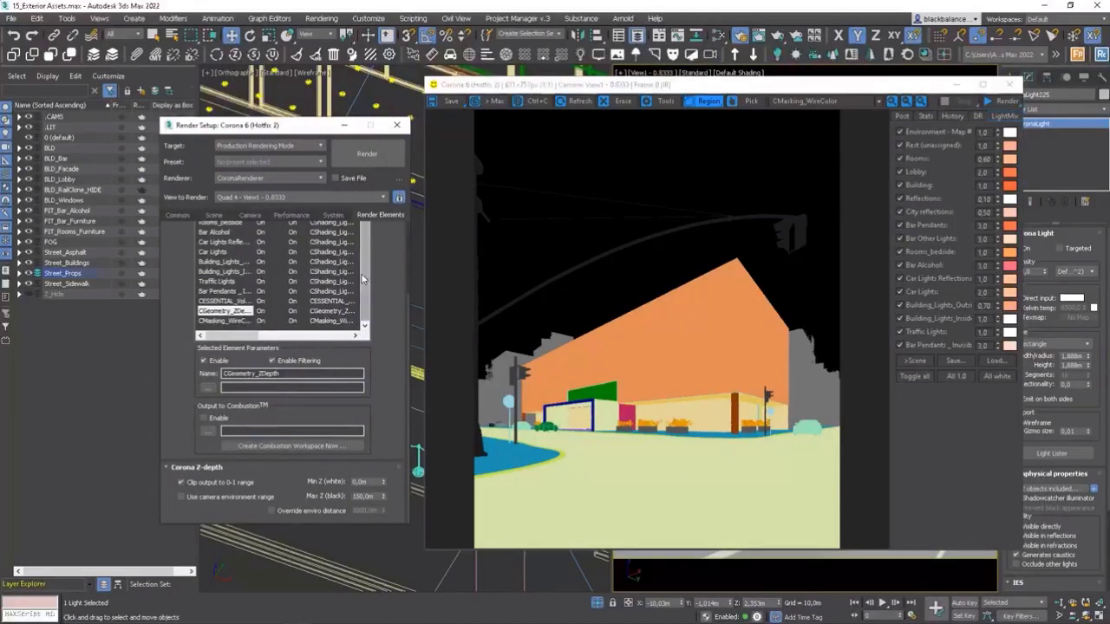
{"action": "scroll", "coordinate": [274, 225], "scroll_direction": "up", "scroll_amount": 3}
{"action": "scroll", "coordinate": [394, 314], "scroll_direction": "up", "scroll_amount": 1}
{"action": "left_click_drag", "start_coordinate": [407, 308], "coordinate": [408, 238]}
{"action": "left_click", "coordinate": [220, 253]}
{"action": "scroll", "coordinate": [253, 345], "scroll_direction": "down", "scroll_amount": 4}
{"action": "double_click", "coordinate": [240, 375]}
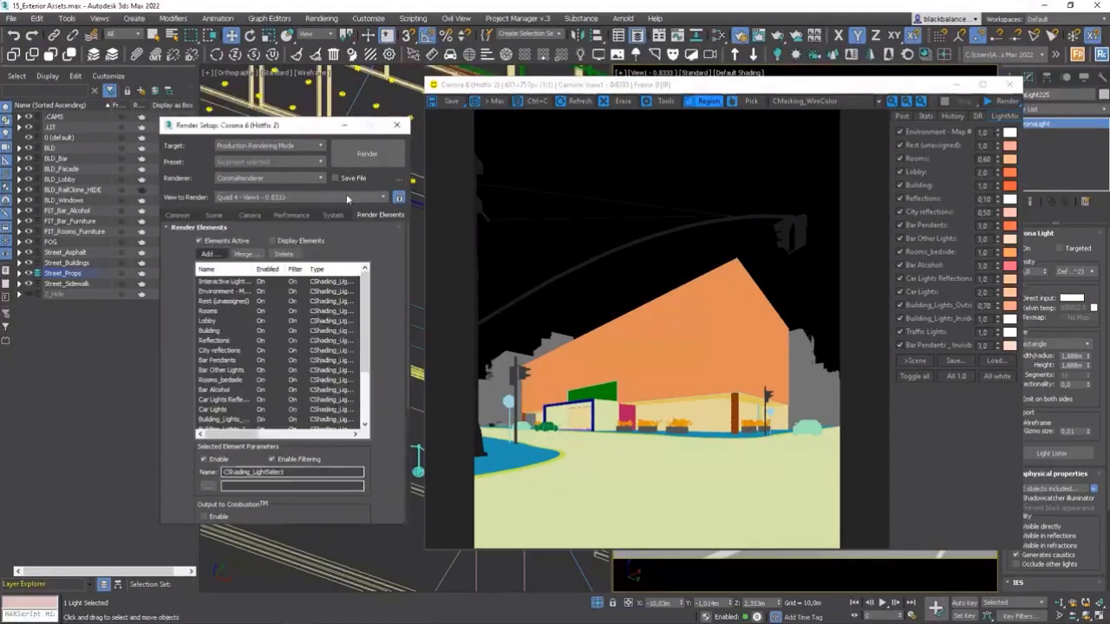
Include the street light CoronaLight225 as the specific light source of the new LightSelect element.
{"action": "left_click_drag", "start_coordinate": [293, 128], "coordinate": [667, 118]}
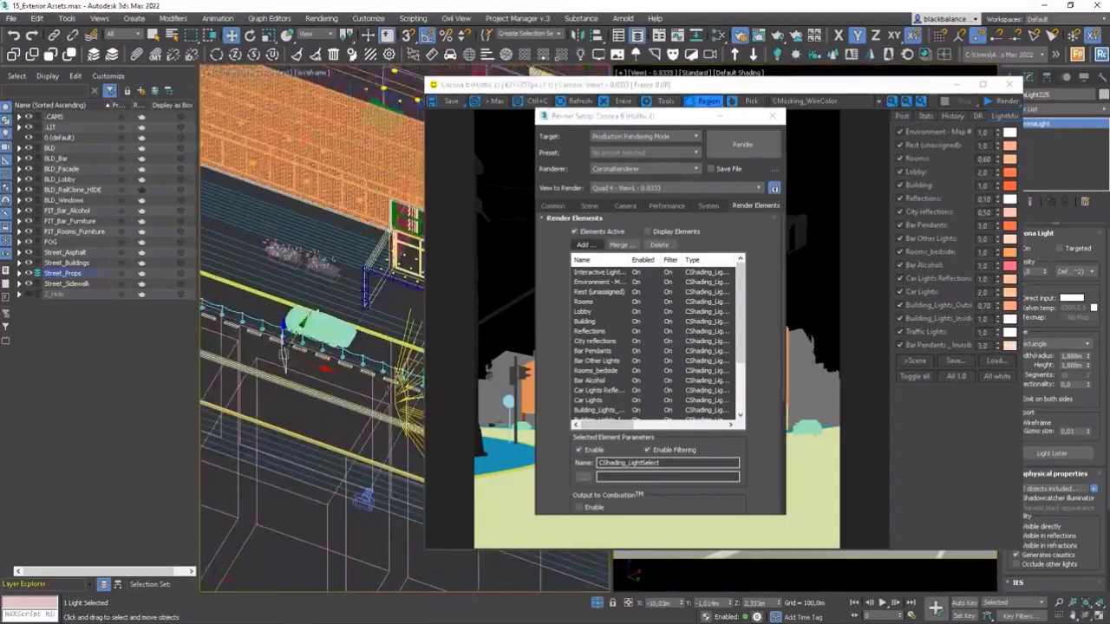
{"action": "scroll", "coordinate": [752, 310], "scroll_direction": "down", "scroll_amount": 5}
{"action": "left_click", "coordinate": [767, 406]}
{"action": "scroll", "coordinate": [755, 370], "scroll_direction": "up", "scroll_amount": 3}
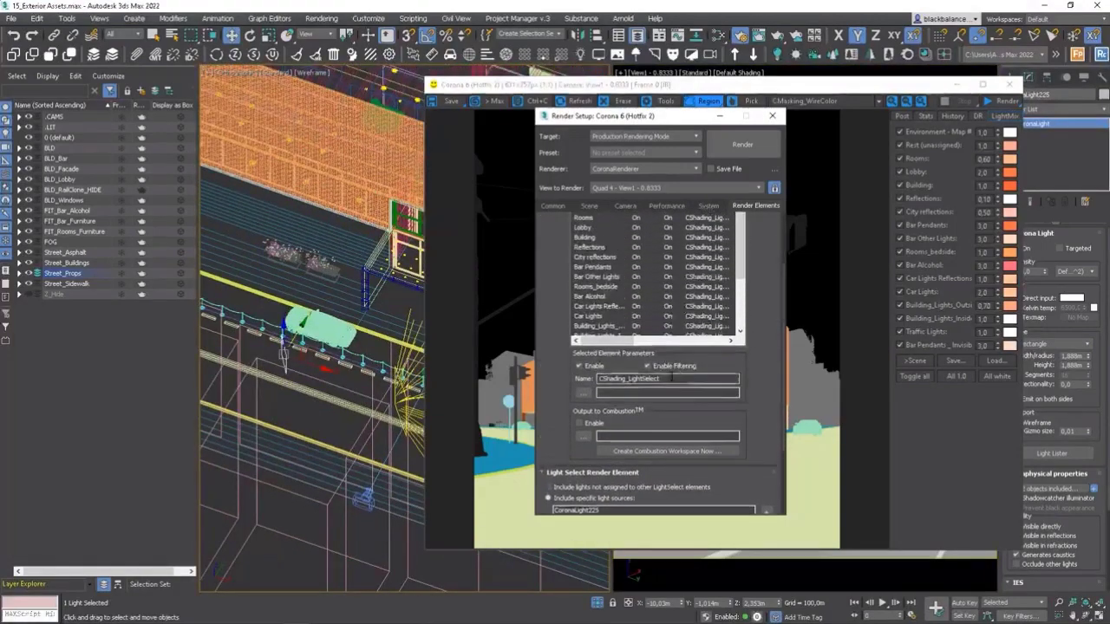
Rename the new LightSelect element to "Street Reflection" and close the render setup.
{"action": "double_click", "coordinate": [655, 379]}
{"action": "type", "text": "Ste"}
{"action": "key", "text": "BackSpace"}
{"action": "type", "text": "r"}
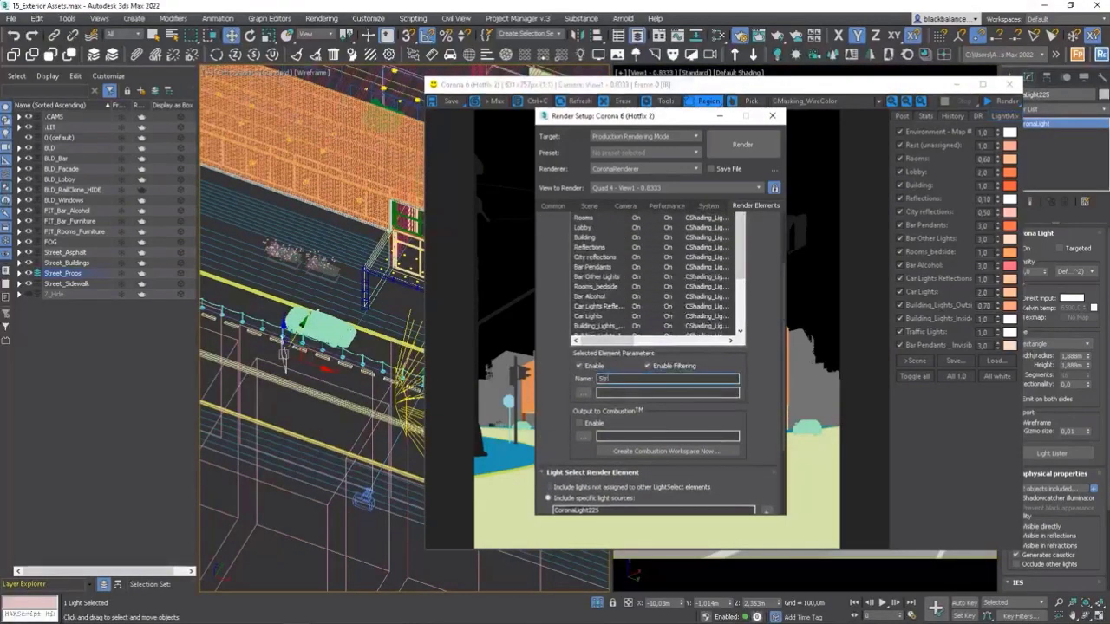
{"action": "type", "text": "eet Rai"}
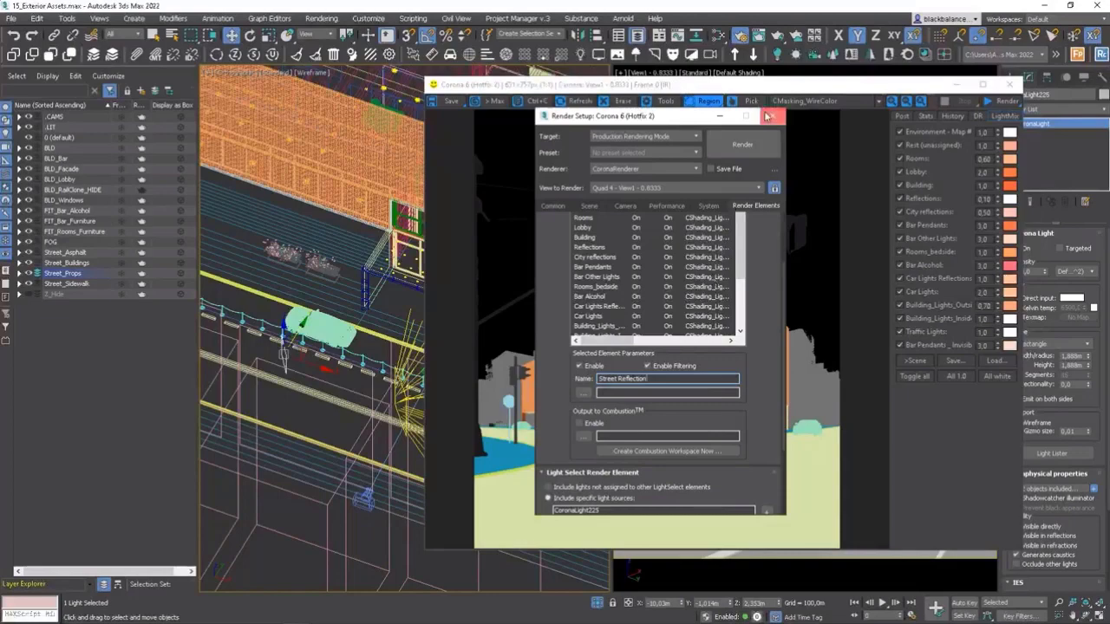
{"action": "left_click", "coordinate": [768, 116]}
Move the frame buffer off the camera view, reopen the render elements and add a CMasking_Mask element.
{"action": "left_click_drag", "start_coordinate": [742, 85], "coordinate": [345, 85]}
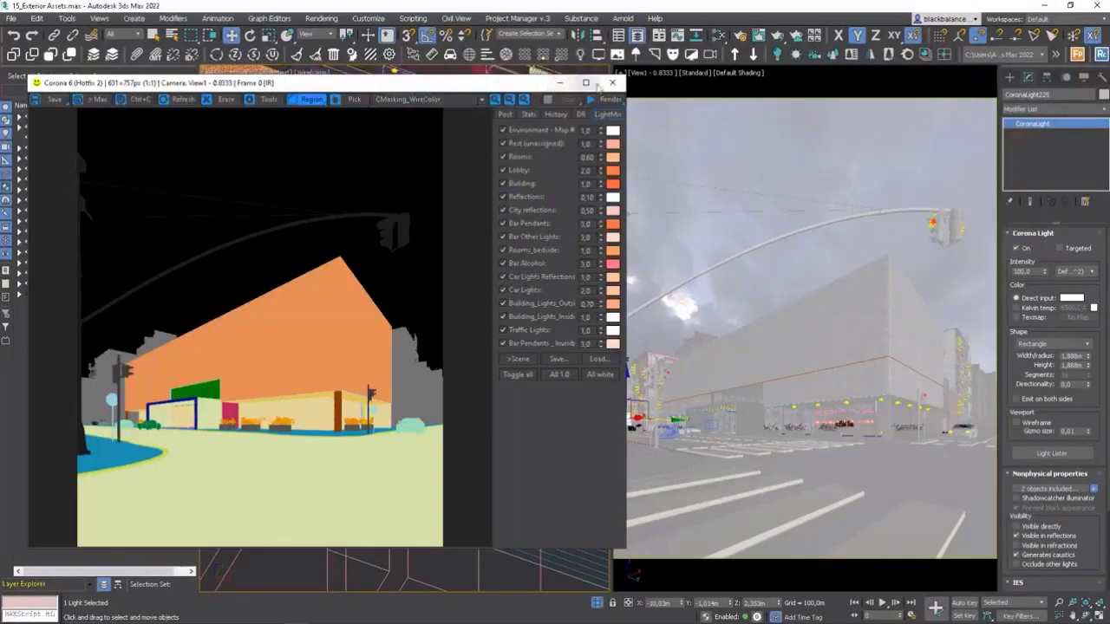
{"action": "left_click", "coordinate": [737, 39]}
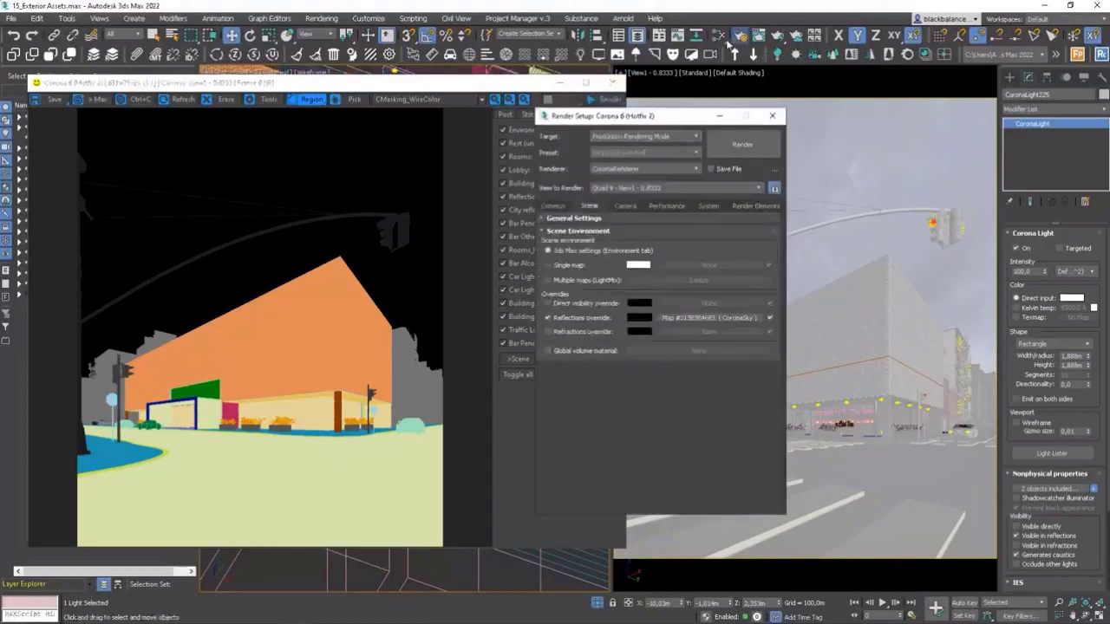
{"action": "left_click", "coordinate": [741, 206]}
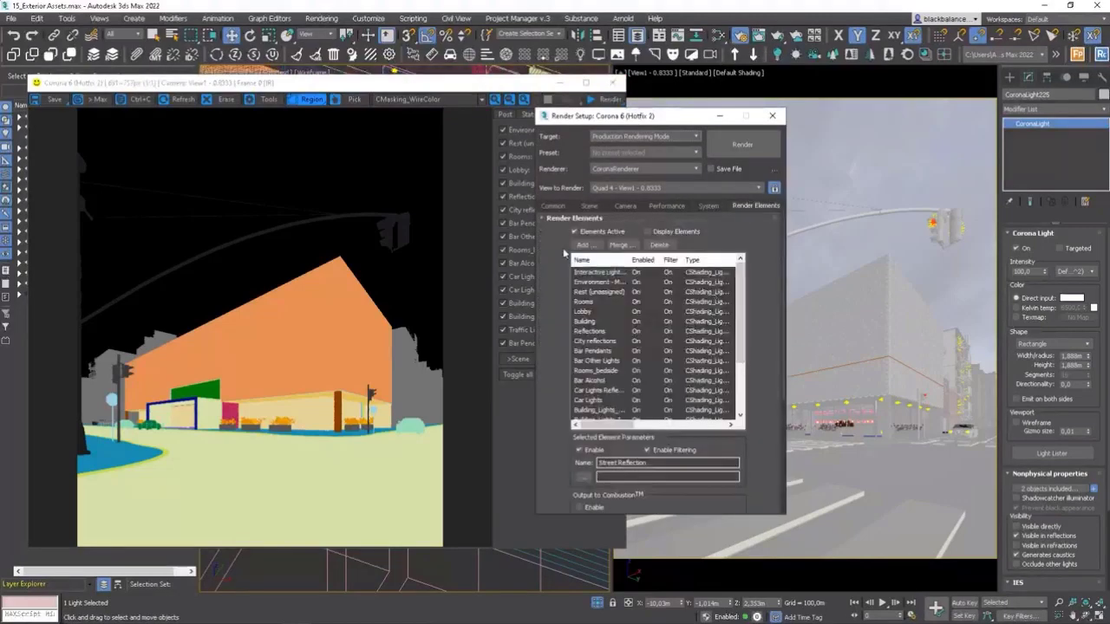
{"action": "left_click", "coordinate": [584, 244]}
{"action": "scroll", "coordinate": [741, 380], "scroll_direction": "down", "scroll_amount": 3}
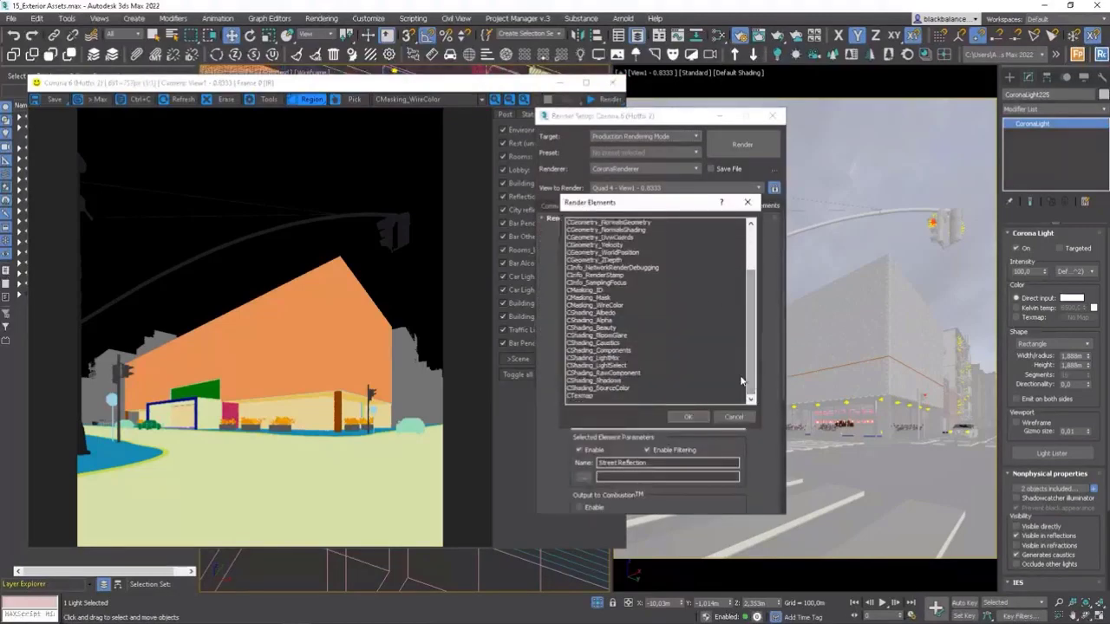
{"action": "left_click", "coordinate": [607, 297]}
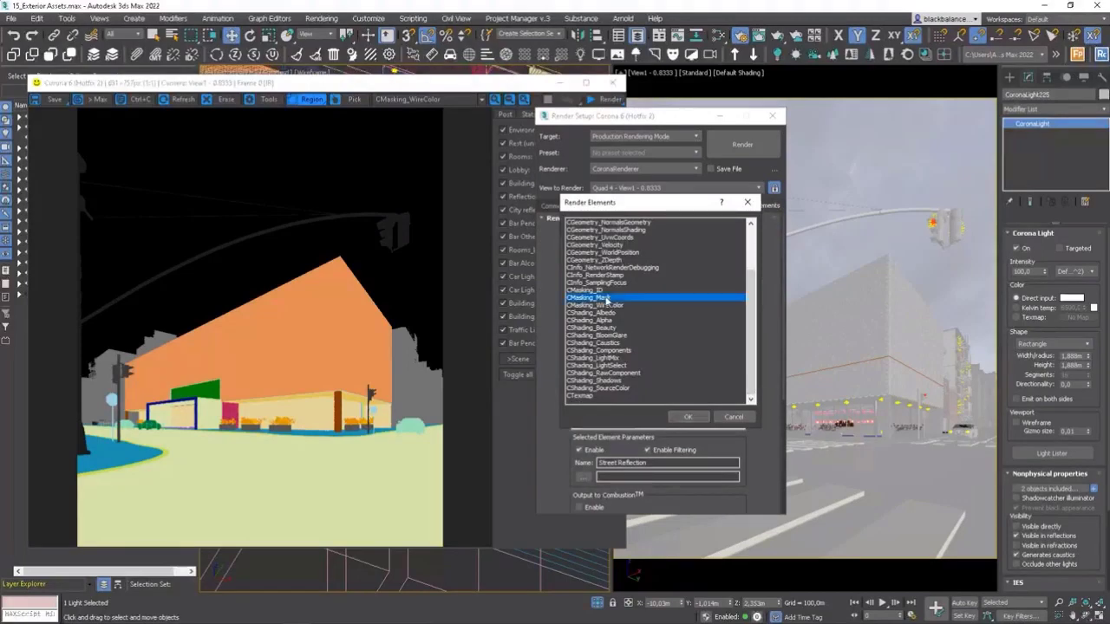
{"action": "left_click", "coordinate": [685, 417]}
{"action": "scroll", "coordinate": [764, 442], "scroll_direction": "down", "scroll_amount": 5}
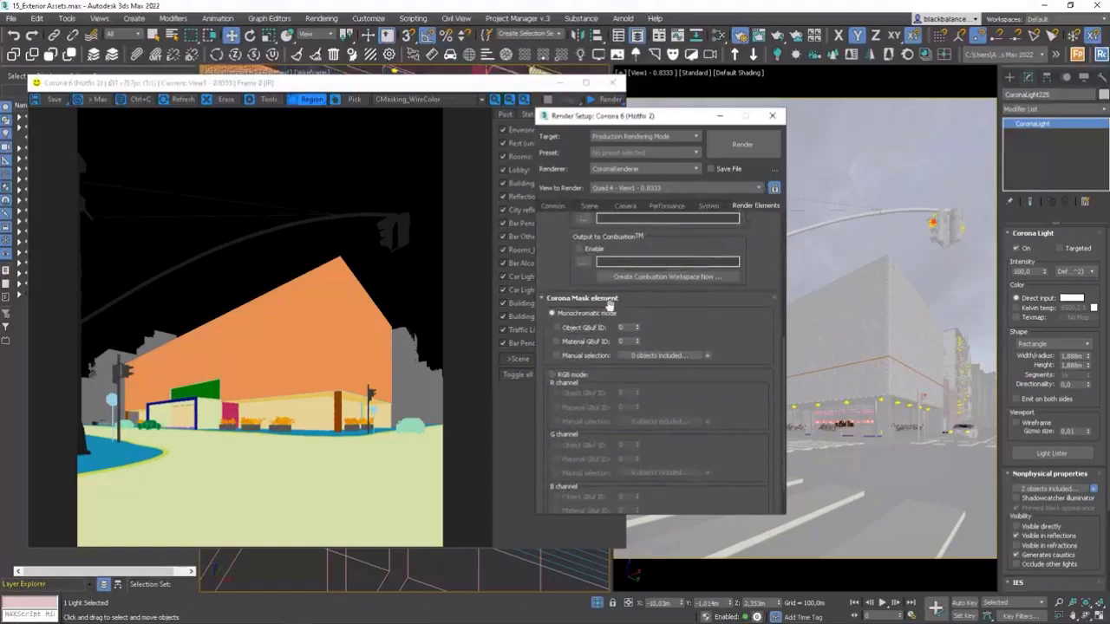
Switch the Corona mask element to RGB mode and enable Object GBuf IDs 1, 2 and 3 for the R, G and B channels.
{"action": "left_click", "coordinate": [553, 375]}
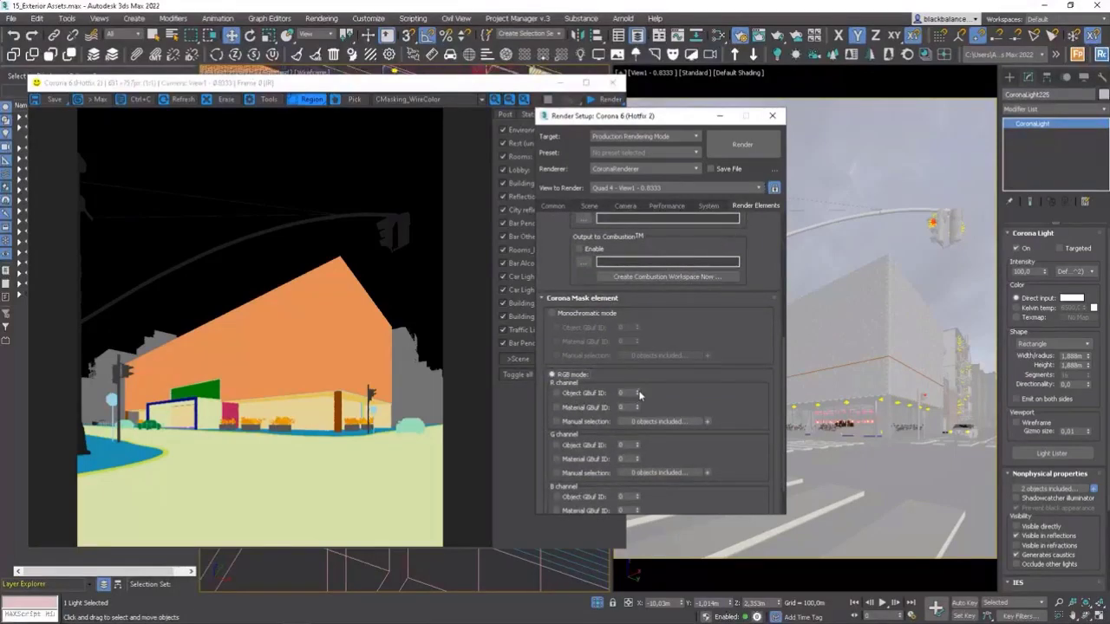
{"action": "scroll", "coordinate": [659, 398], "scroll_direction": "down", "scroll_amount": 2}
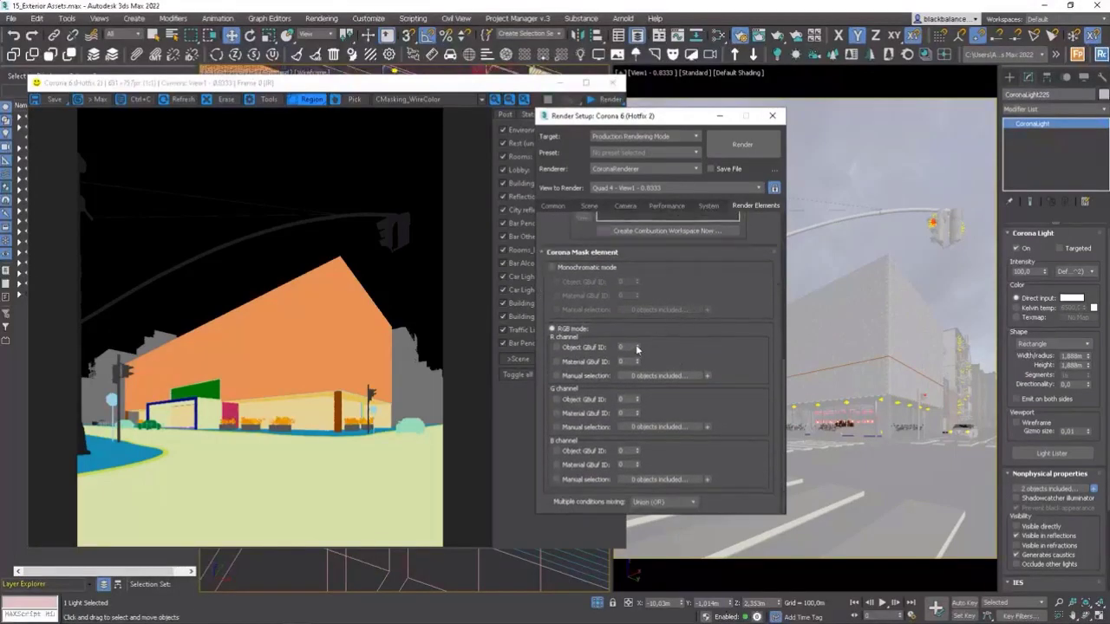
{"action": "left_click", "coordinate": [604, 400]}
{"action": "left_click", "coordinate": [638, 397]}
{"action": "left_click", "coordinate": [555, 451]}
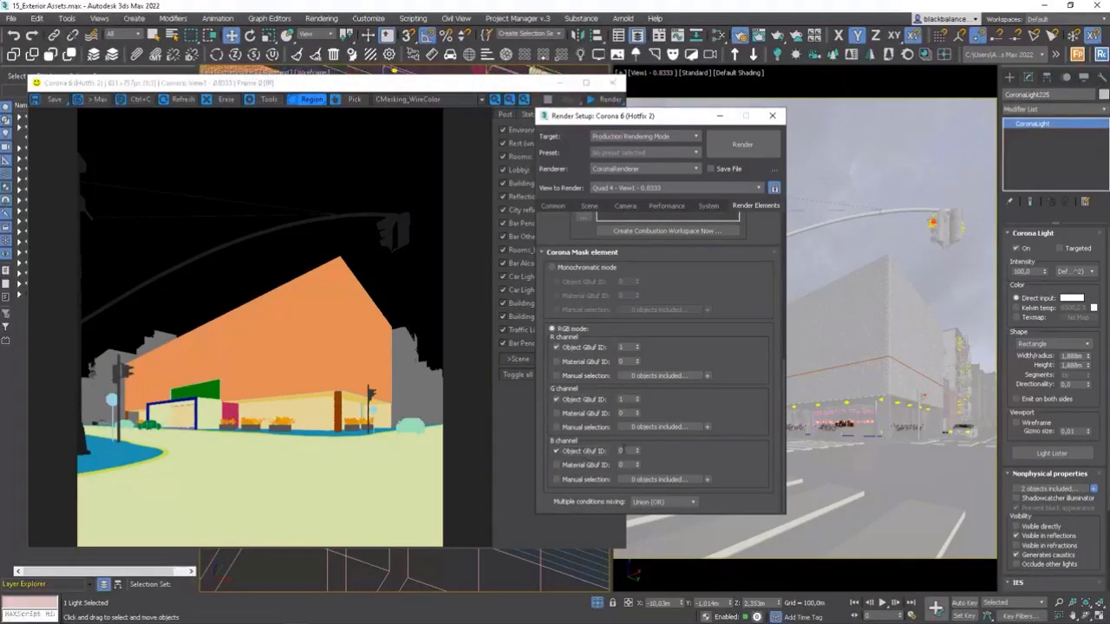
{"action": "left_click", "coordinate": [637, 448]}
{"action": "left_click", "coordinate": [637, 448]}
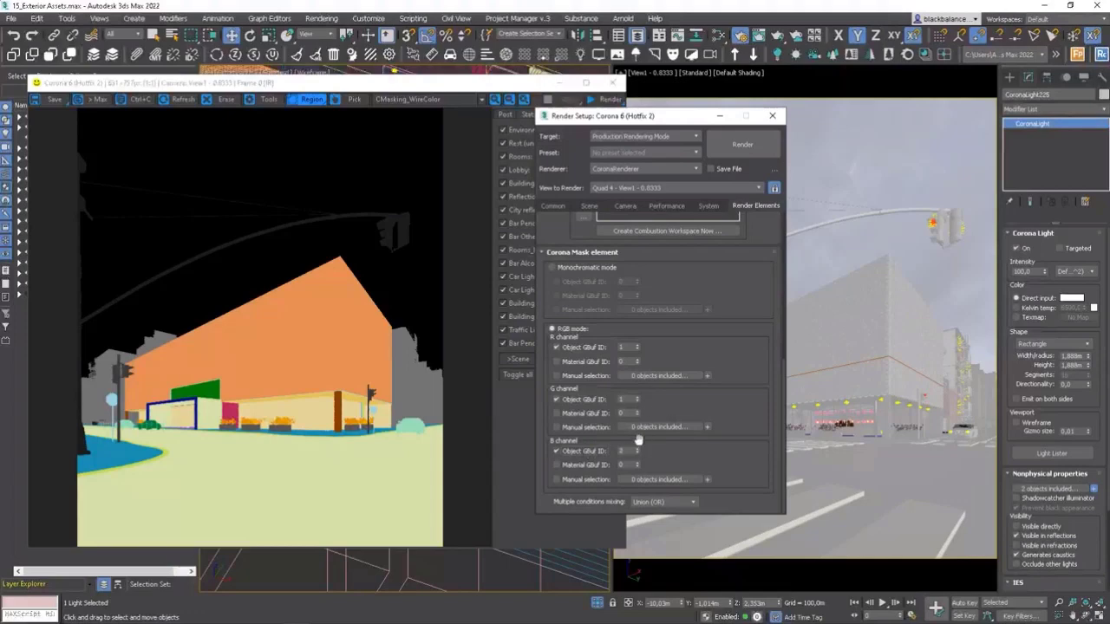
{"action": "left_click", "coordinate": [637, 396]}
Select the main building's three facade objects in wireframe display and set their G-Buffer object ID to 1.
{"action": "left_click", "coordinate": [855, 318]}
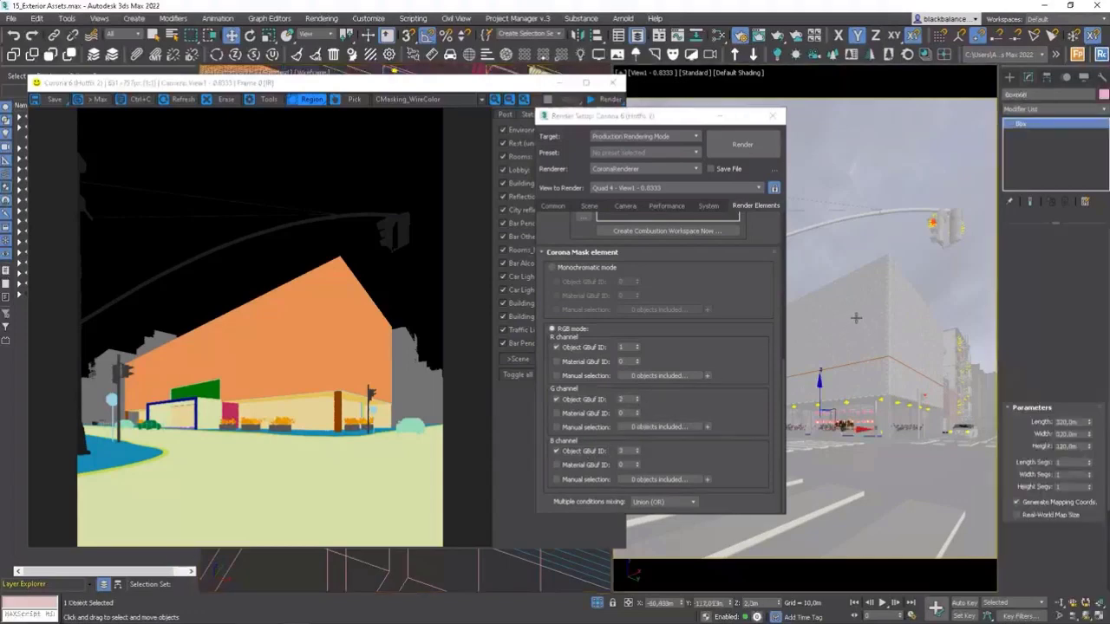
{"action": "key", "text": "F3"}
{"action": "left_click", "coordinate": [865, 315]}
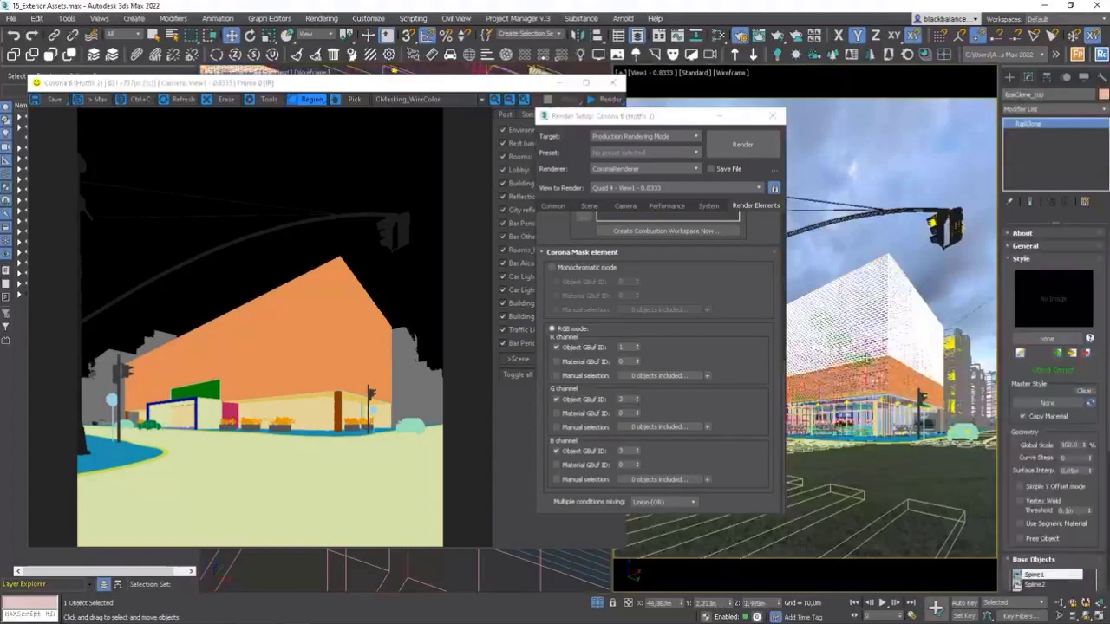
{"action": "left_click", "coordinate": [864, 367], "text": "ctrl"}
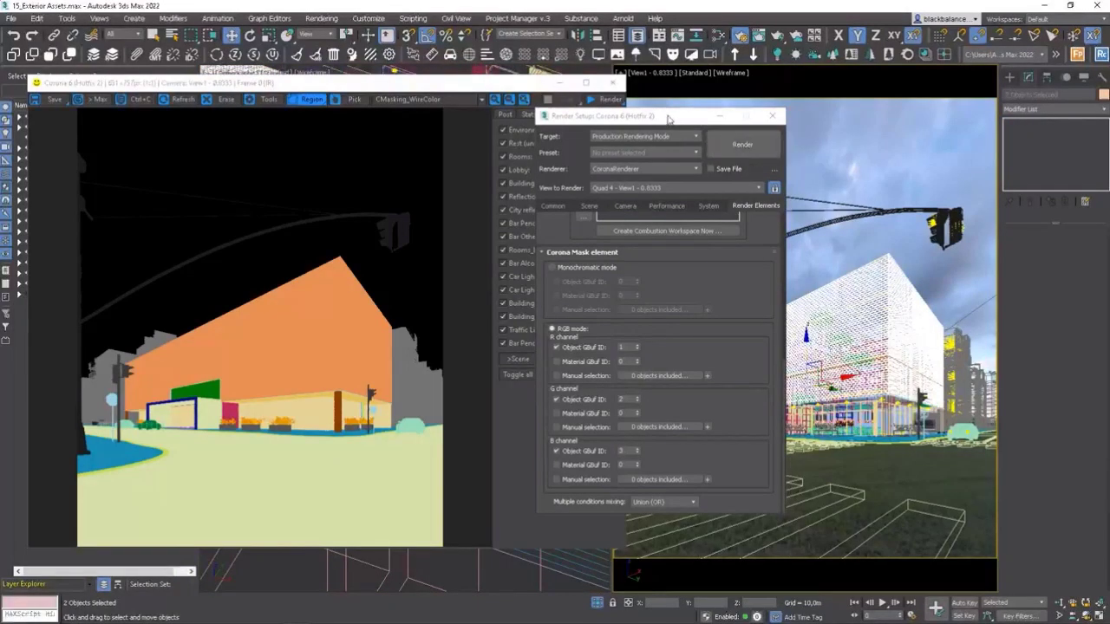
{"action": "left_click_drag", "start_coordinate": [670, 118], "coordinate": [454, 116]}
{"action": "left_click", "coordinate": [773, 368], "text": "ctrl"}
{"action": "right_click", "coordinate": [773, 364]}
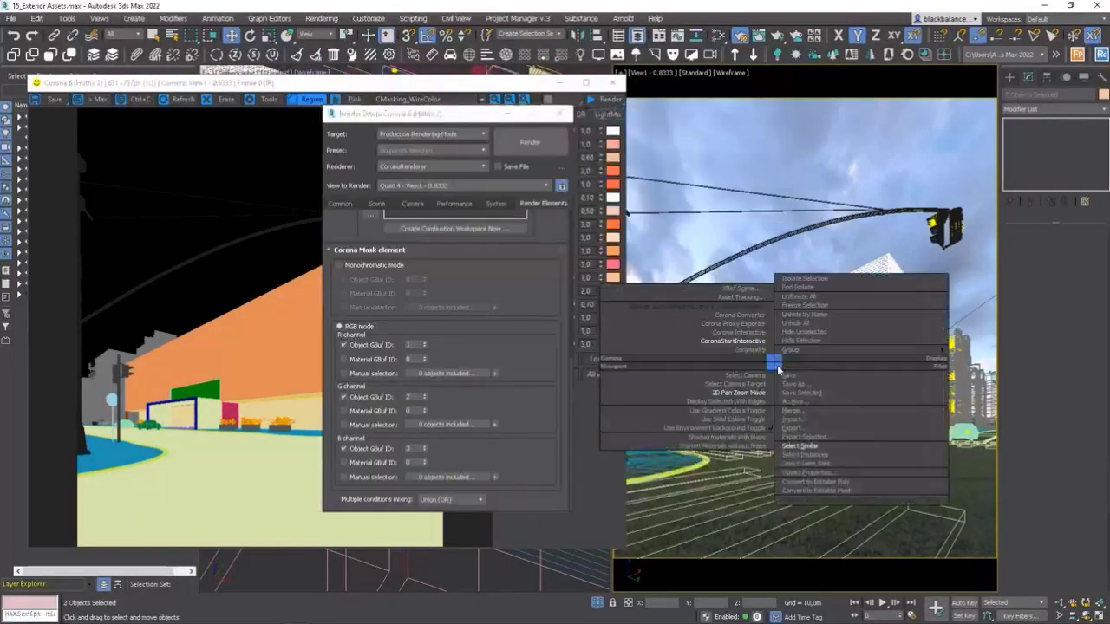
{"action": "left_click", "coordinate": [807, 472]}
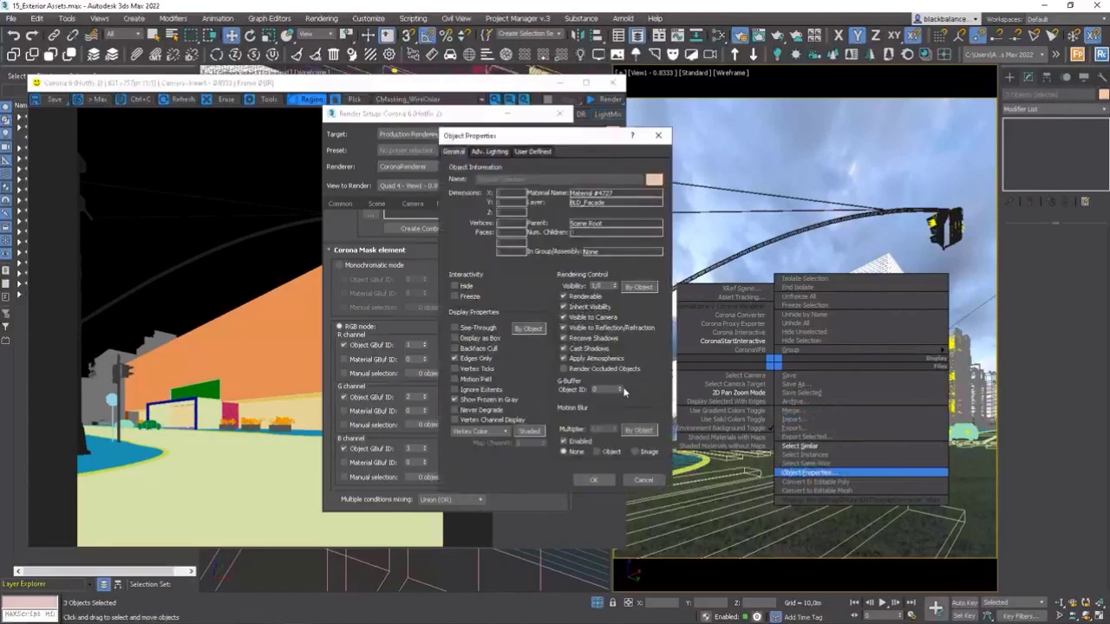
{"action": "left_click", "coordinate": [598, 479]}
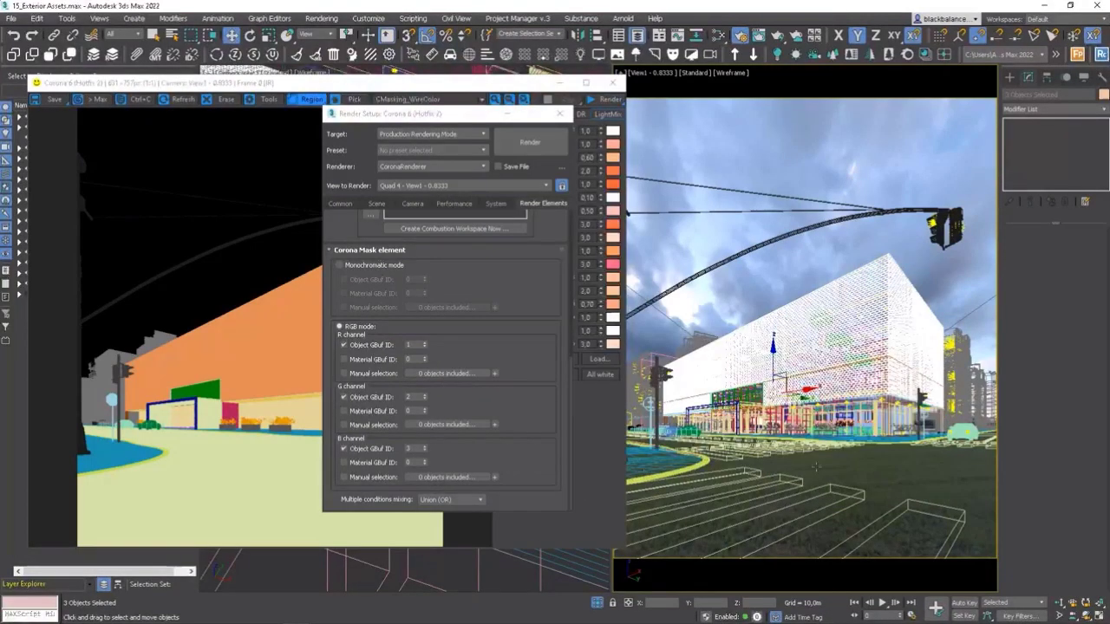
Return the camera view to shaded display and set the street's water plane, Plane009, to G-Buffer object ID 2.
{"action": "key", "text": "F3"}
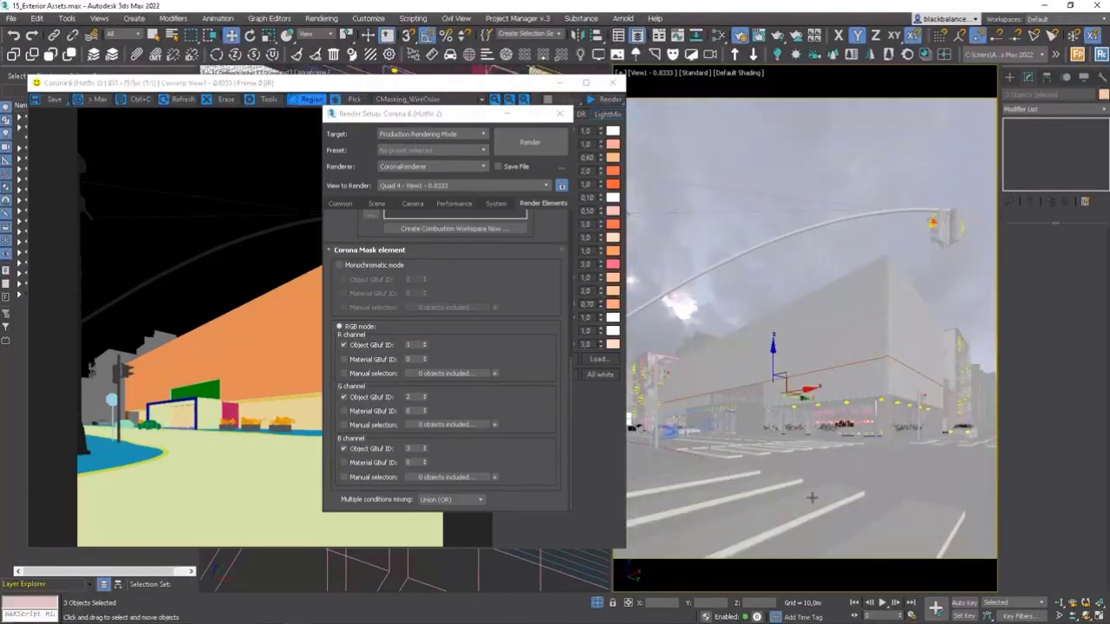
{"action": "left_click", "coordinate": [812, 497]}
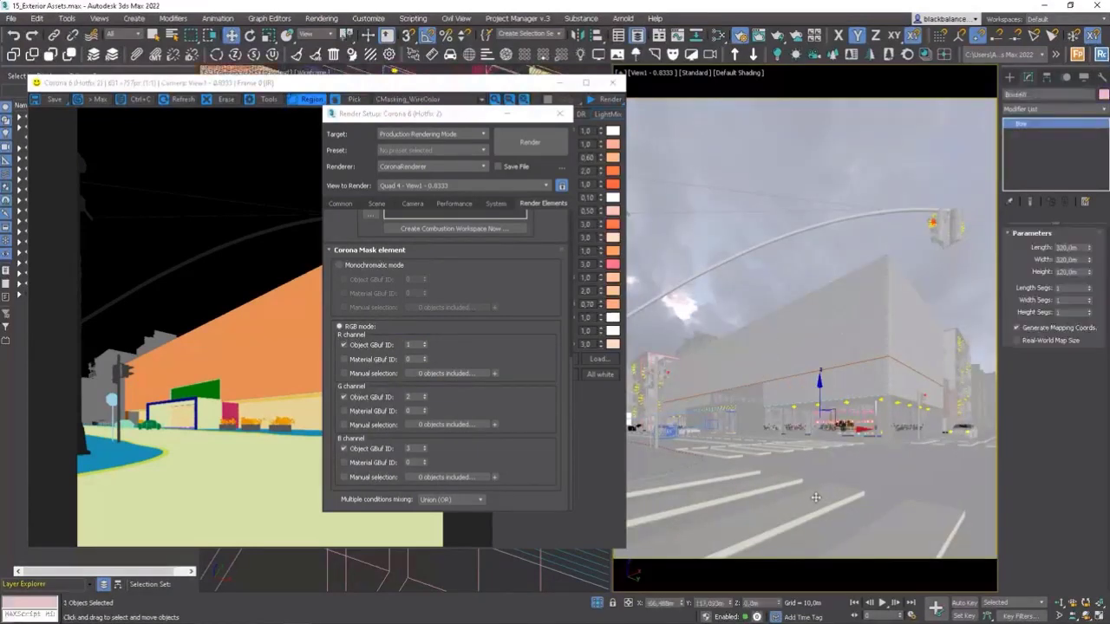
{"action": "left_click", "coordinate": [904, 477]}
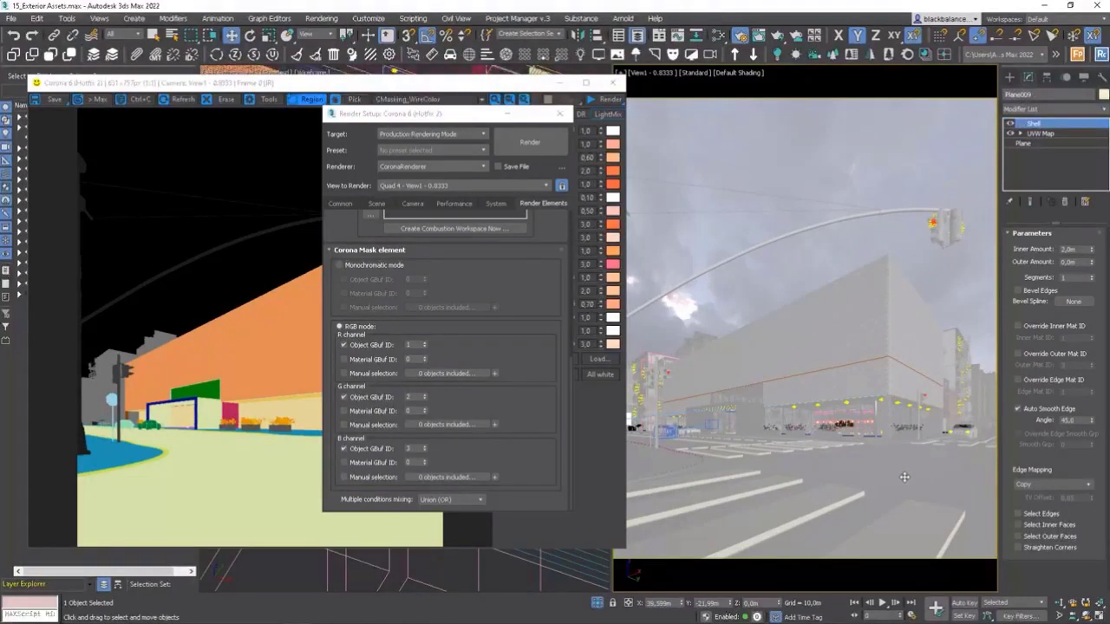
{"action": "right_click", "coordinate": [789, 404]}
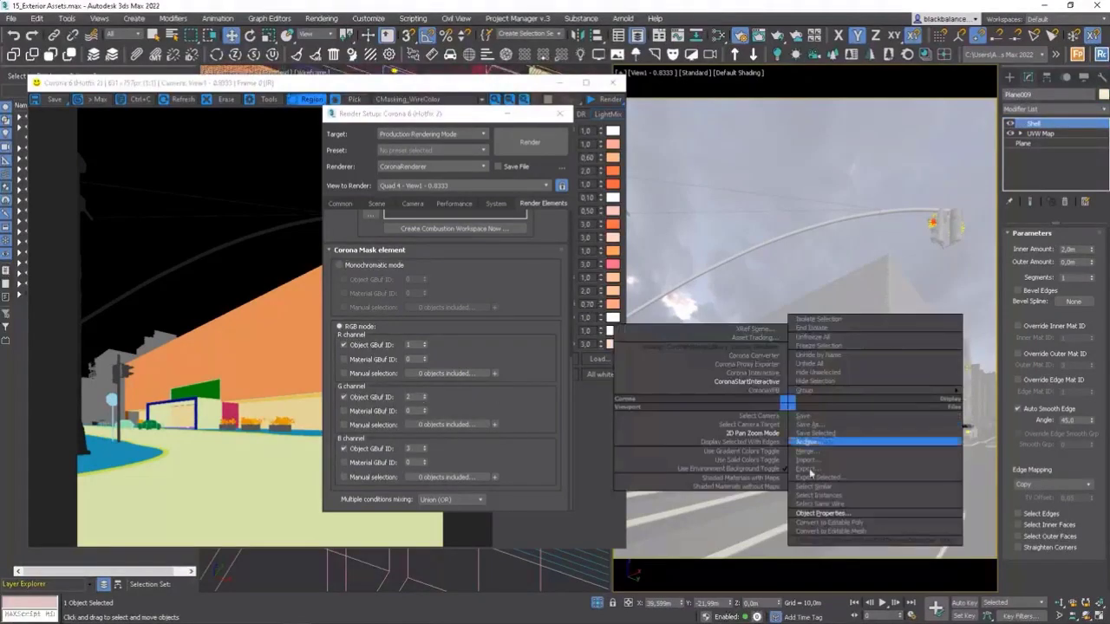
{"action": "left_click", "coordinate": [819, 513]}
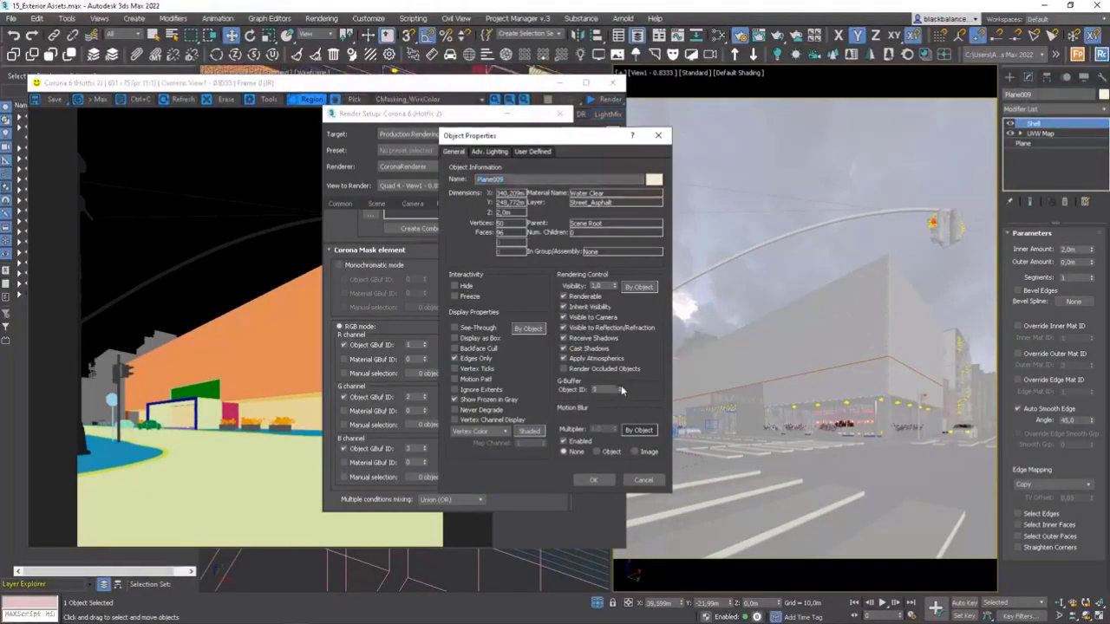
{"action": "left_click", "coordinate": [607, 481]}
Select the asphalt plane with the Corona displacement modifier, Plane008, and set its G-Buffer object ID to 3.
{"action": "left_click", "coordinate": [903, 474]}
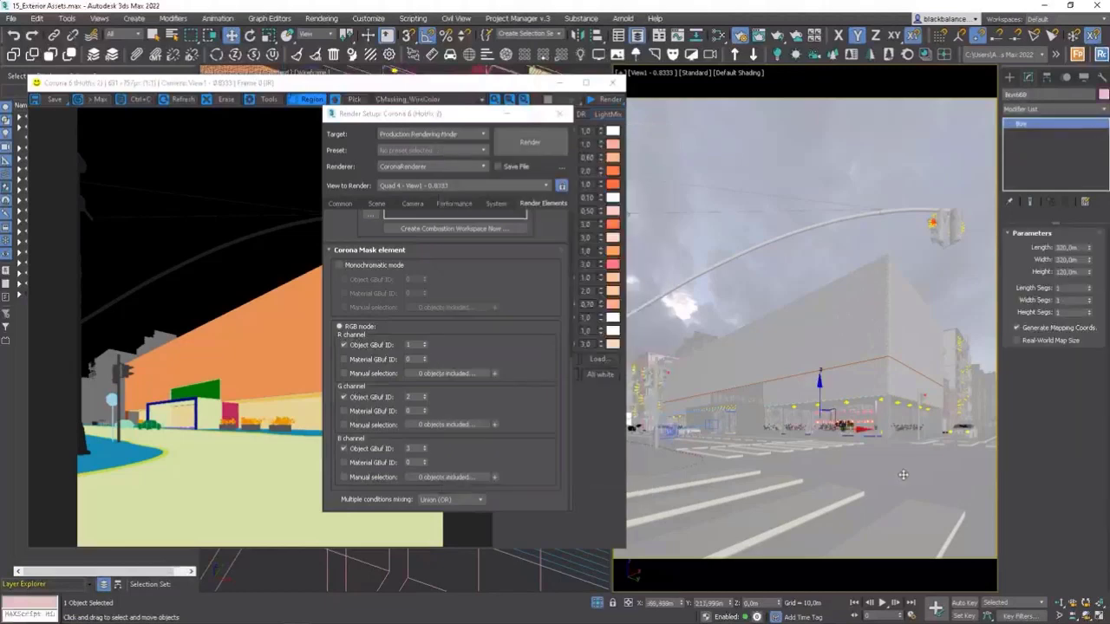
{"action": "left_click", "coordinate": [903, 475]}
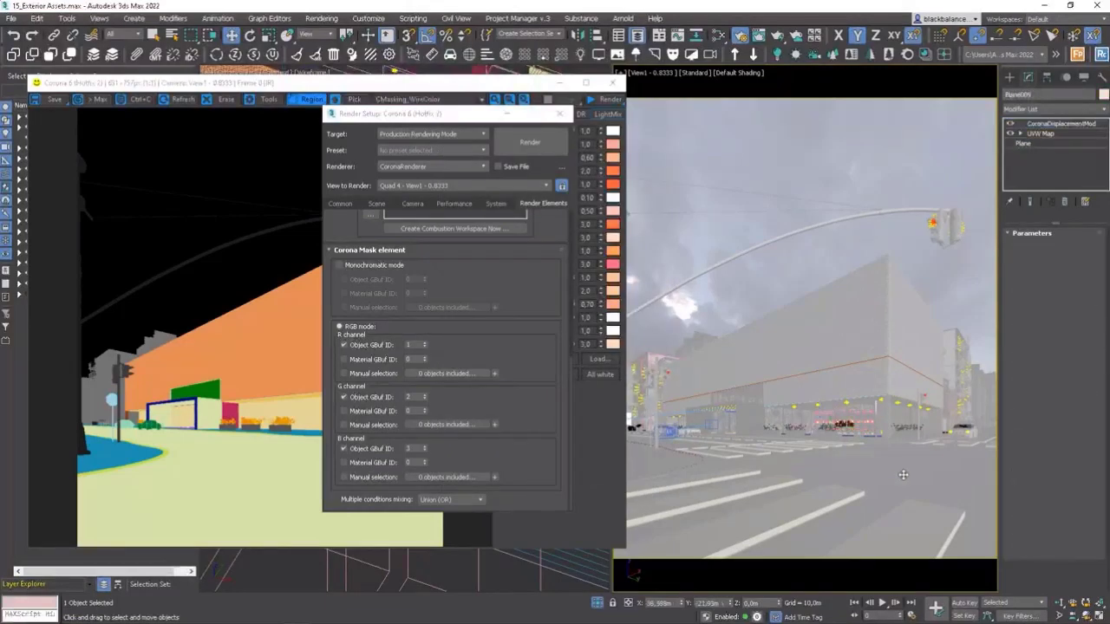
{"action": "right_click", "coordinate": [748, 406]}
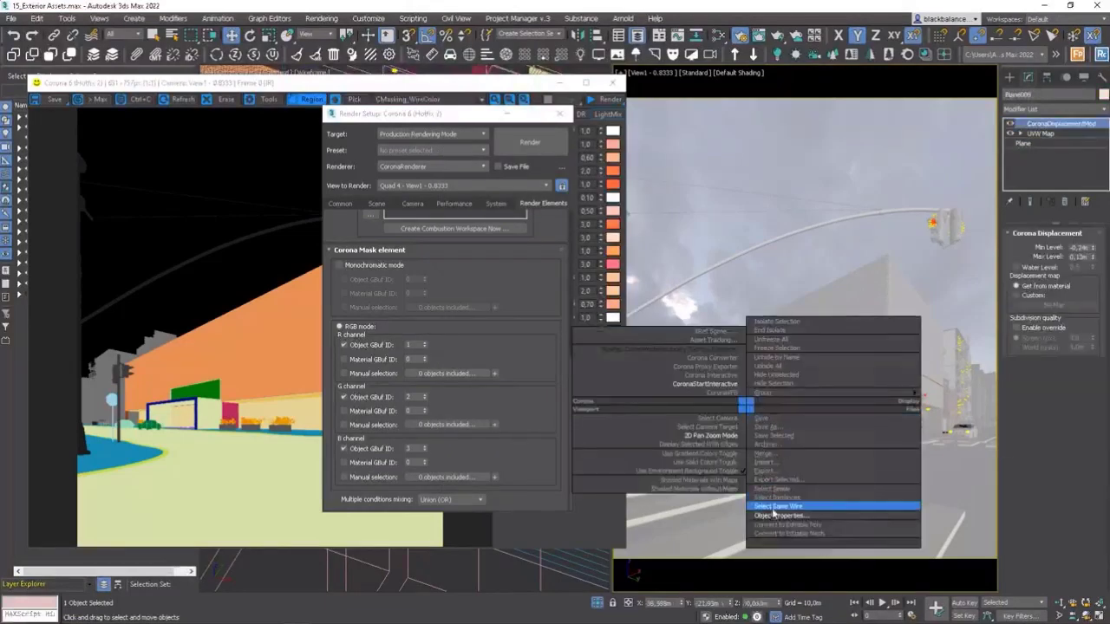
{"action": "left_click", "coordinate": [776, 515]}
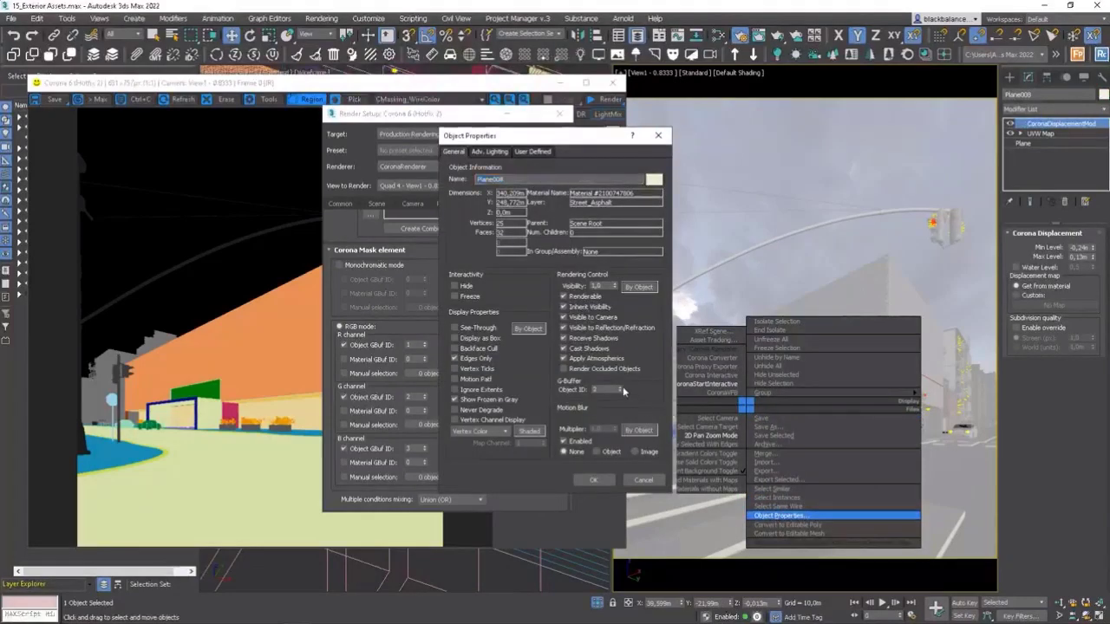
{"action": "left_click", "coordinate": [593, 479]}
Start Corona interactive rendering, view the CMasking_Mask element in the frame buffer and clear the render region drawn over the building.
{"action": "right_click", "coordinate": [761, 253]}
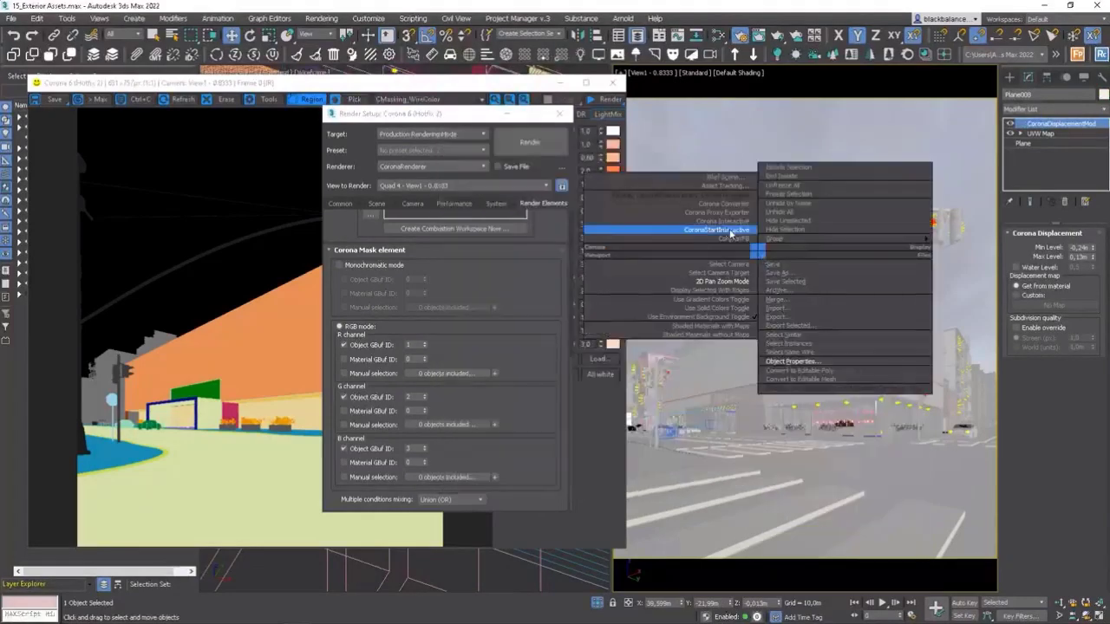
{"action": "left_click", "coordinate": [723, 228]}
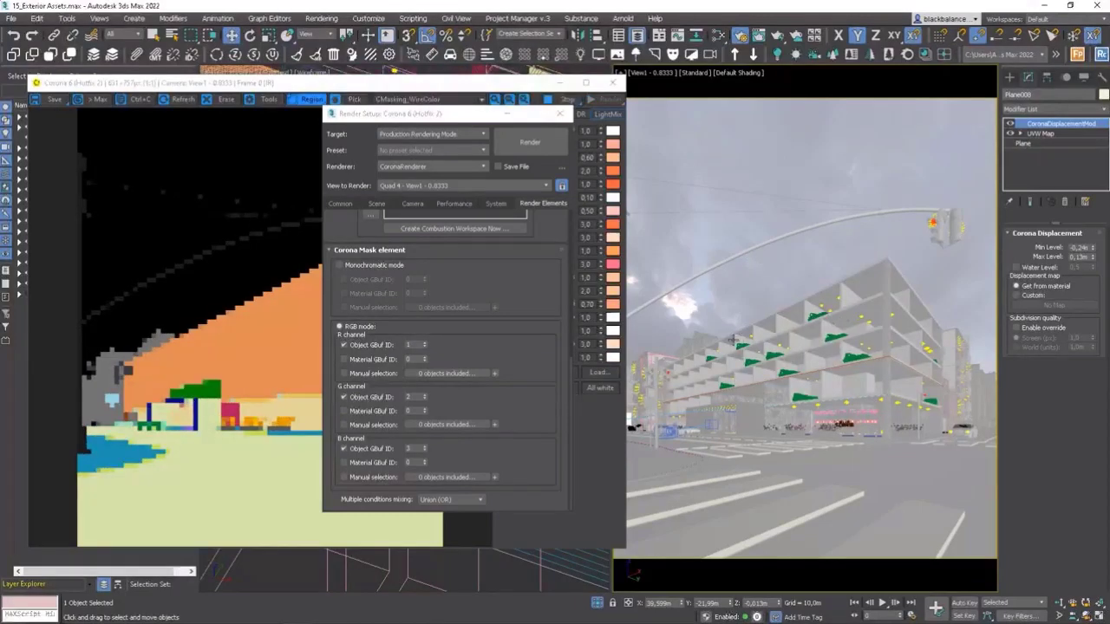
{"action": "left_click", "coordinate": [229, 301]}
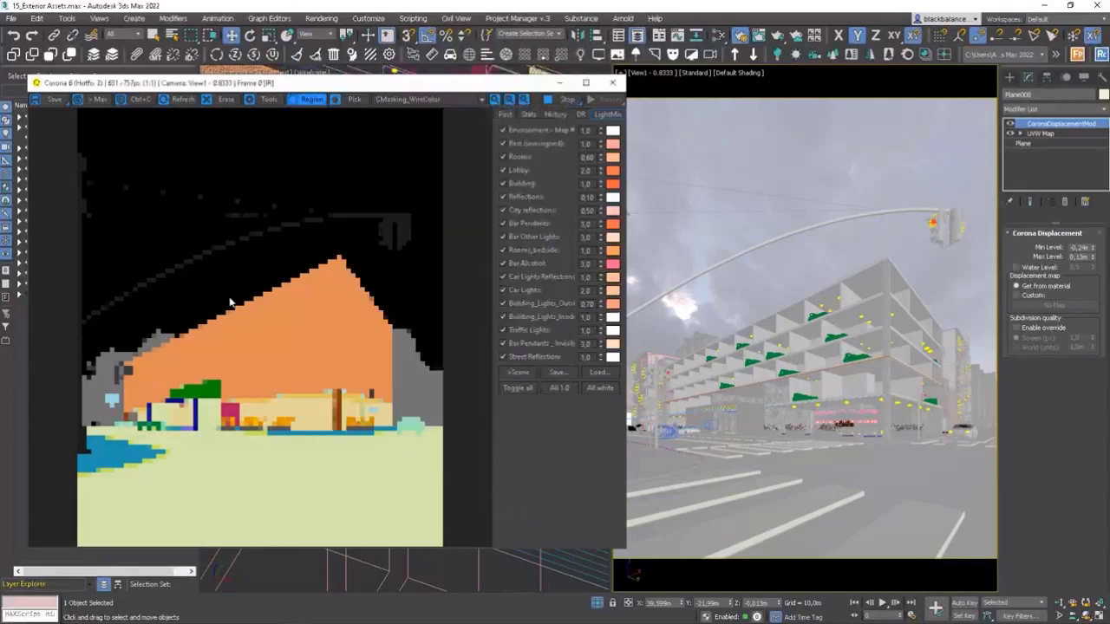
{"action": "left_click", "coordinate": [452, 100]}
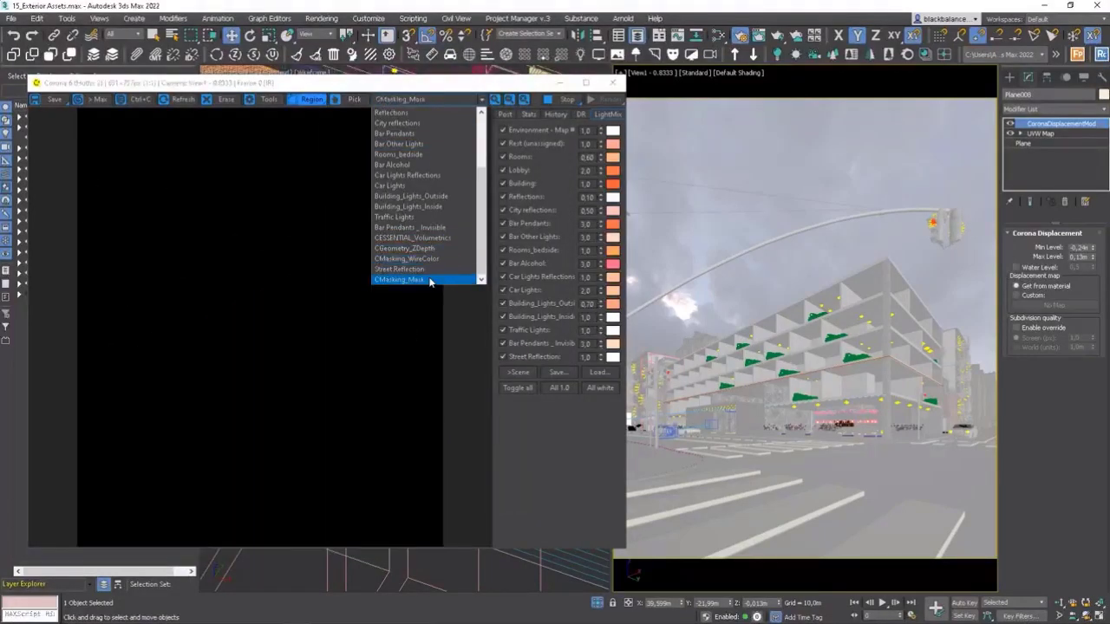
{"action": "left_click", "coordinate": [428, 280]}
{"action": "mouse_move", "coordinate": [175, 469]}
{"action": "left_mouse_down"}
{"action": "mouse_move", "coordinate": [331, 527]}
{"action": "mouse_move", "coordinate": [270, 511]}
{"action": "mouse_move", "coordinate": [430, 513]}
{"action": "mouse_move", "coordinate": [404, 456]}
{"action": "mouse_move", "coordinate": [230, 475]}
{"action": "mouse_move", "coordinate": [257, 421]}
{"action": "mouse_move", "coordinate": [386, 303]}
{"action": "left_mouse_up"}
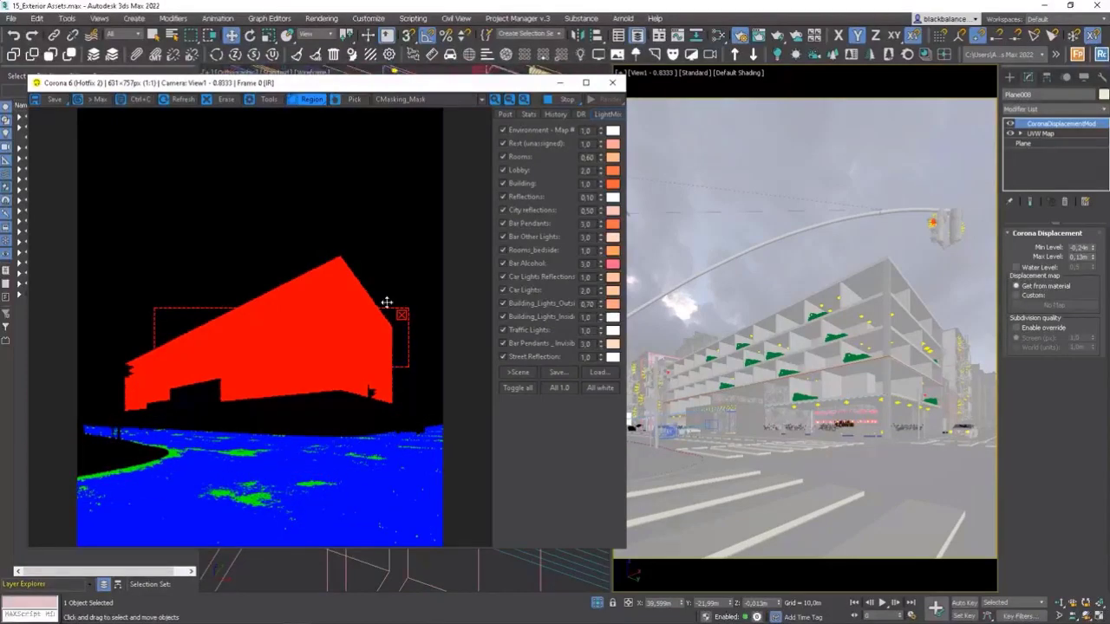
{"action": "left_click", "coordinate": [404, 316]}
Go back through the rendered elements and display Interactive LightMix in the frame buffer.
{"action": "scroll", "coordinate": [417, 99], "scroll_direction": "up", "scroll_amount": 1}
{"action": "scroll", "coordinate": [417, 99], "scroll_direction": "up", "scroll_amount": 2}
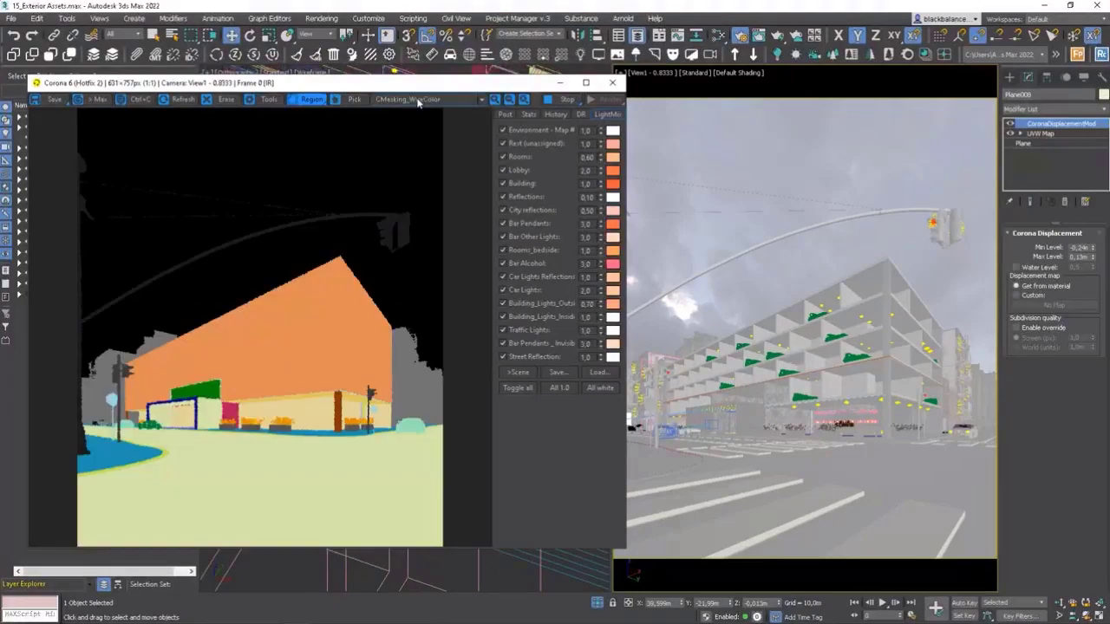
{"action": "scroll", "coordinate": [417, 98], "scroll_direction": "up", "scroll_amount": 3}
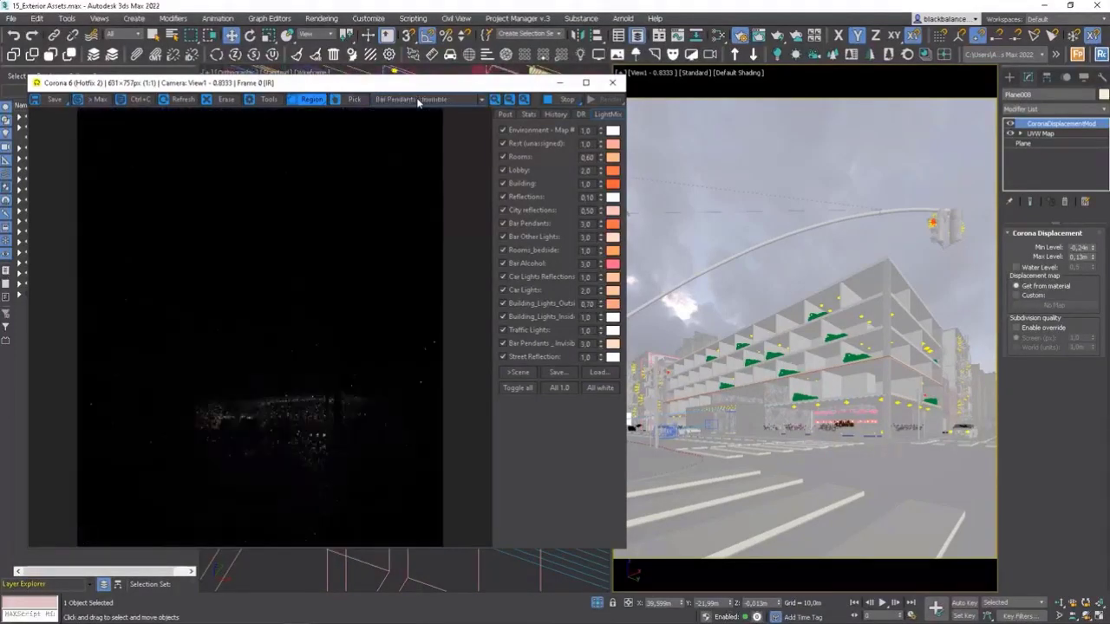
{"action": "left_click", "coordinate": [417, 99]}
{"action": "scroll", "coordinate": [434, 138], "scroll_direction": "up", "scroll_amount": 17}
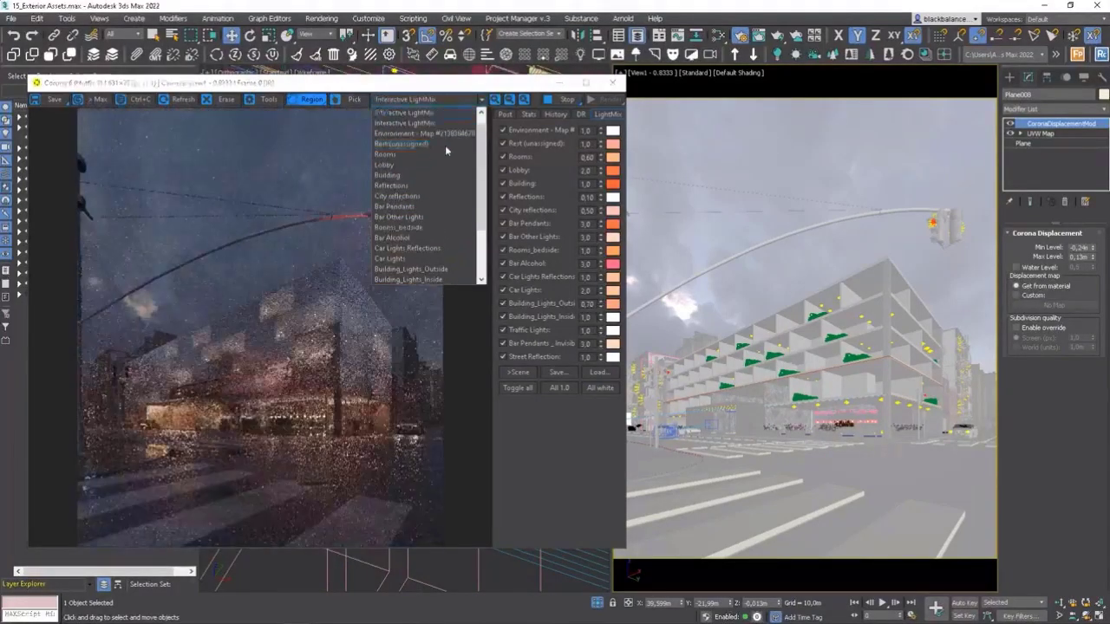
{"action": "left_click", "coordinate": [432, 134]}
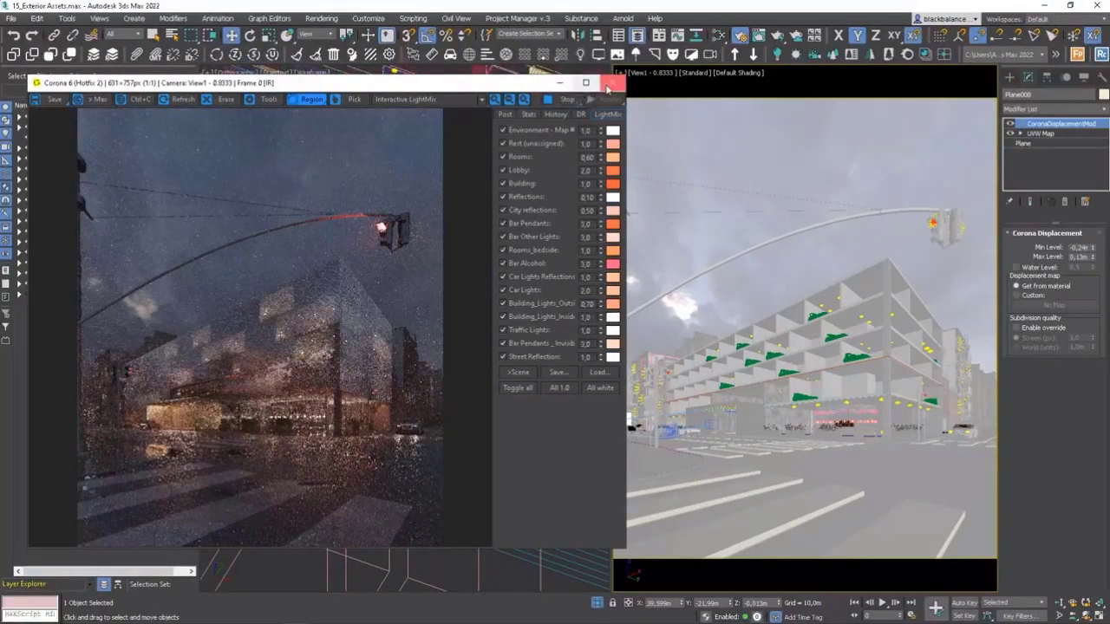
Examine the entrance canopy's ceiling lights up close in the camera view with 2D Pan Zoom Mode and a render region.
{"action": "right_click", "coordinate": [714, 403]}
{"action": "left_click", "coordinate": [676, 435]}
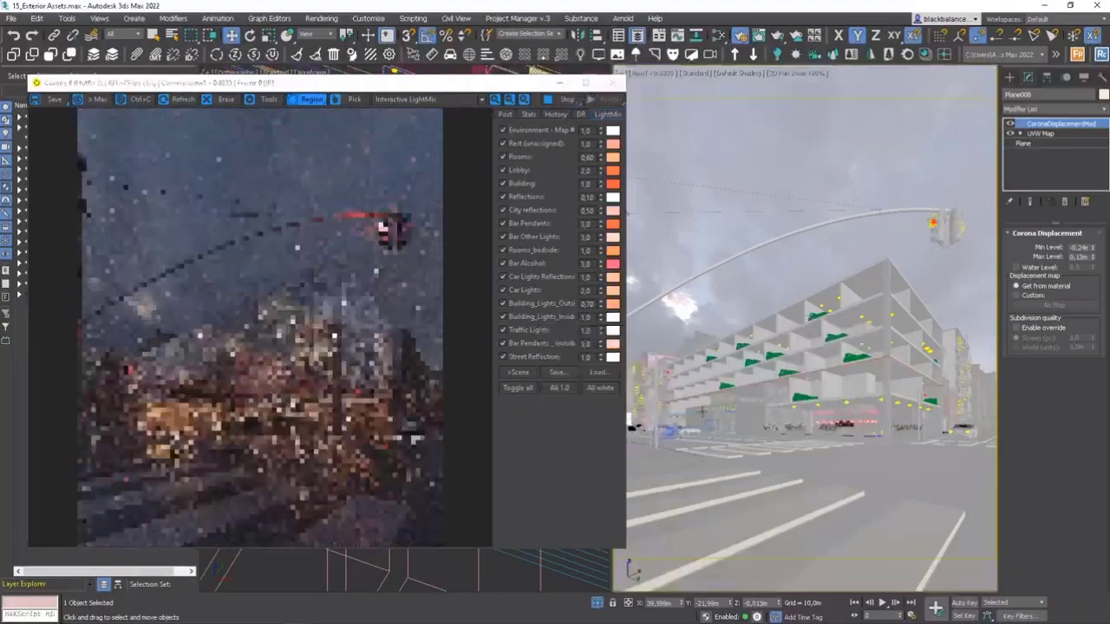
{"action": "scroll", "coordinate": [728, 397], "scroll_direction": "up", "scroll_amount": 10}
{"action": "scroll", "coordinate": [740, 392], "scroll_direction": "up", "scroll_amount": 5}
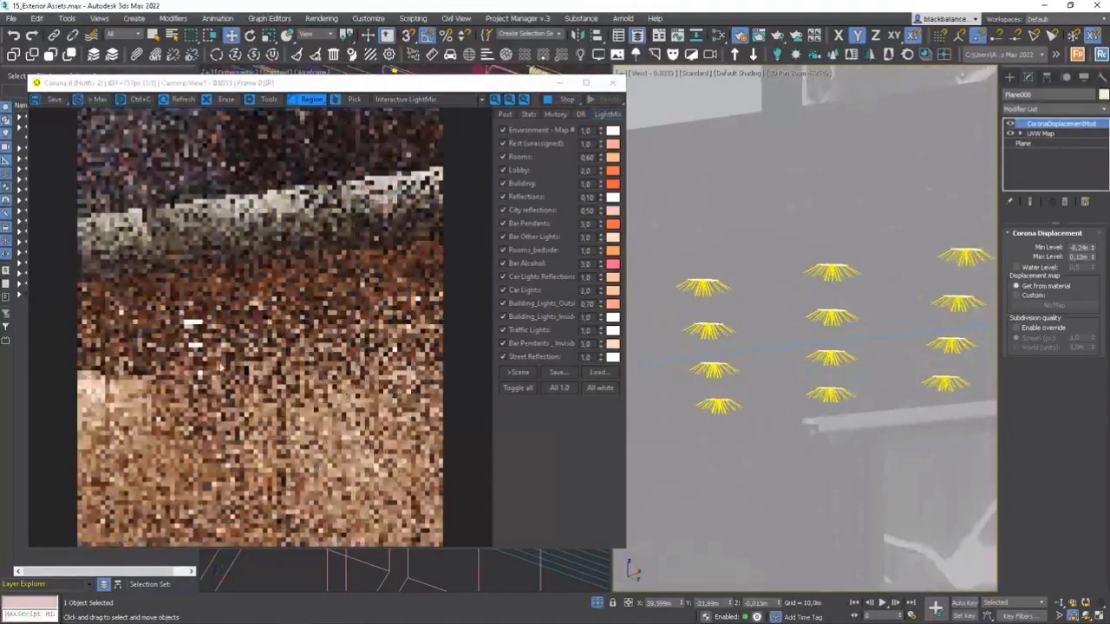
{"action": "left_click_drag", "start_coordinate": [227, 290], "coordinate": [308, 373]}
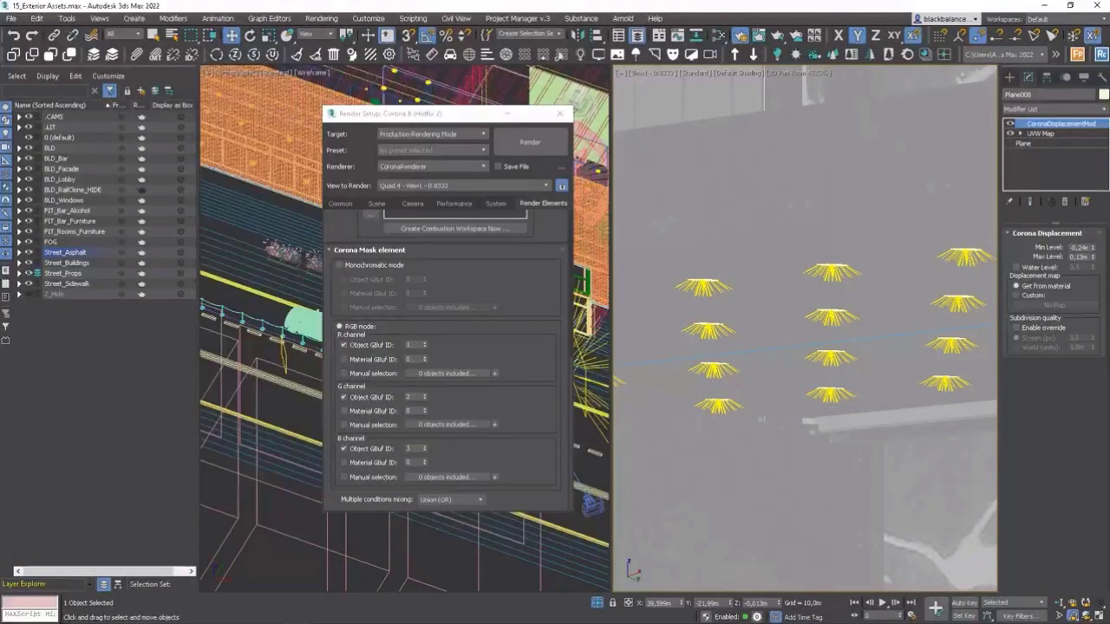
Close the render setup and, in the top view, isolate the entrance canopy together with its grid of ceiling lights.
{"action": "left_click", "coordinate": [560, 113]}
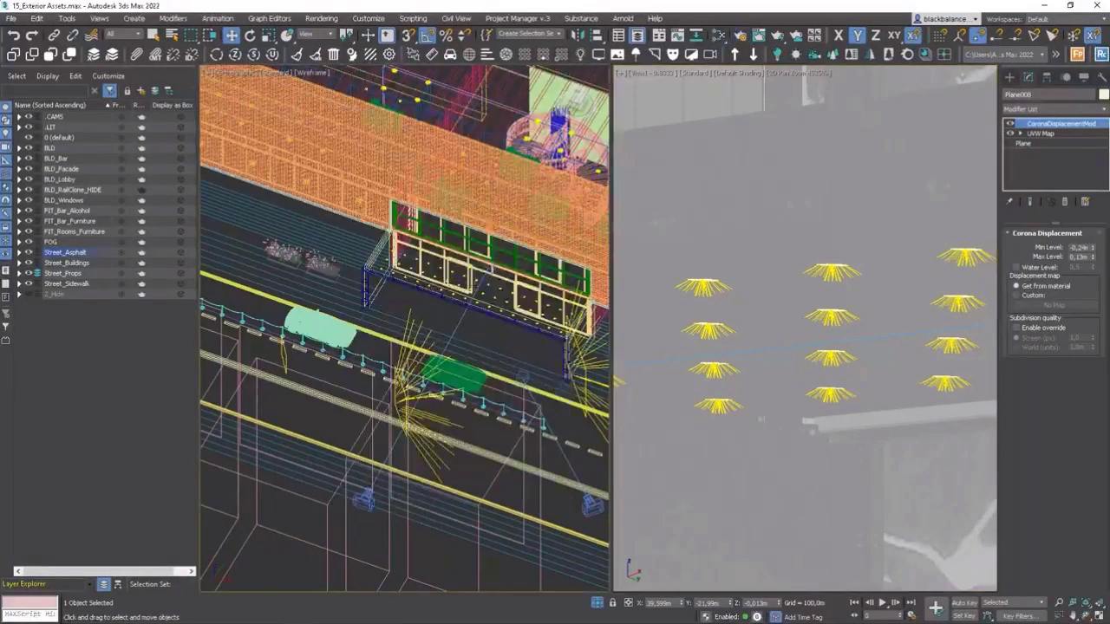
{"action": "key", "text": "t"}
{"action": "scroll", "coordinate": [429, 314], "scroll_direction": "up", "scroll_amount": 8}
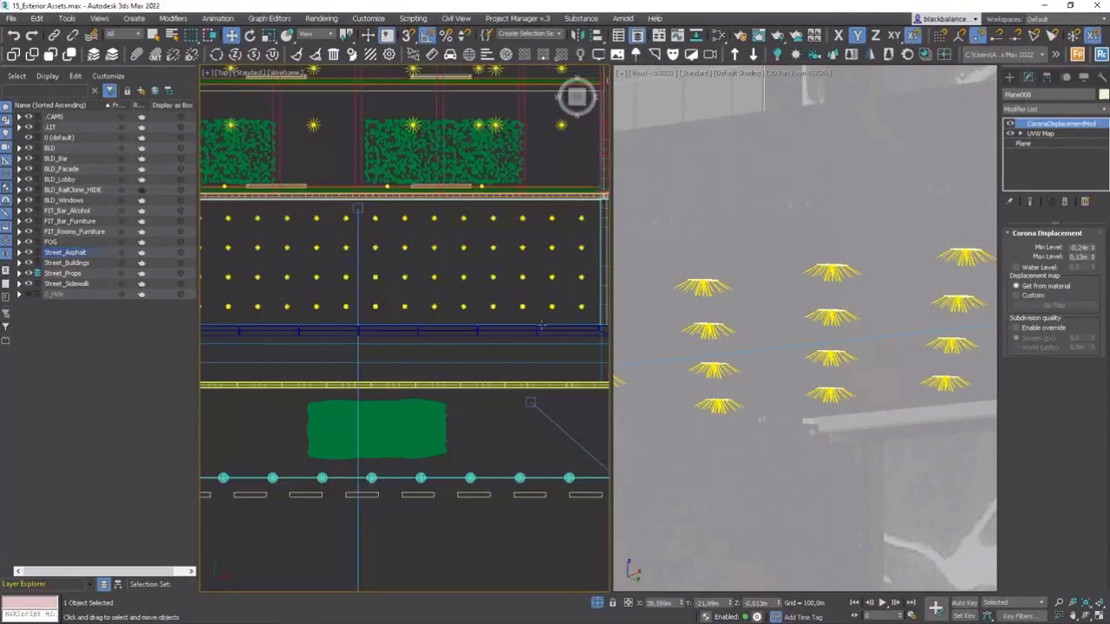
{"action": "scroll", "coordinate": [541, 325], "scroll_direction": "down", "scroll_amount": 2}
{"action": "key", "text": "q"}
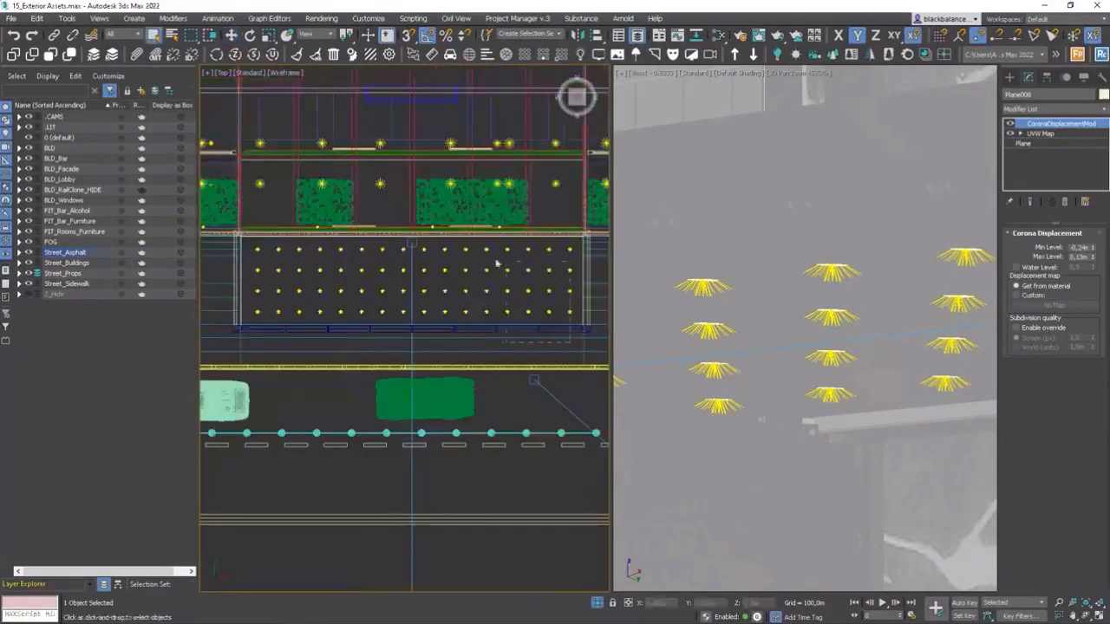
{"action": "left_click_drag", "start_coordinate": [253, 246], "coordinate": [253, 243]}
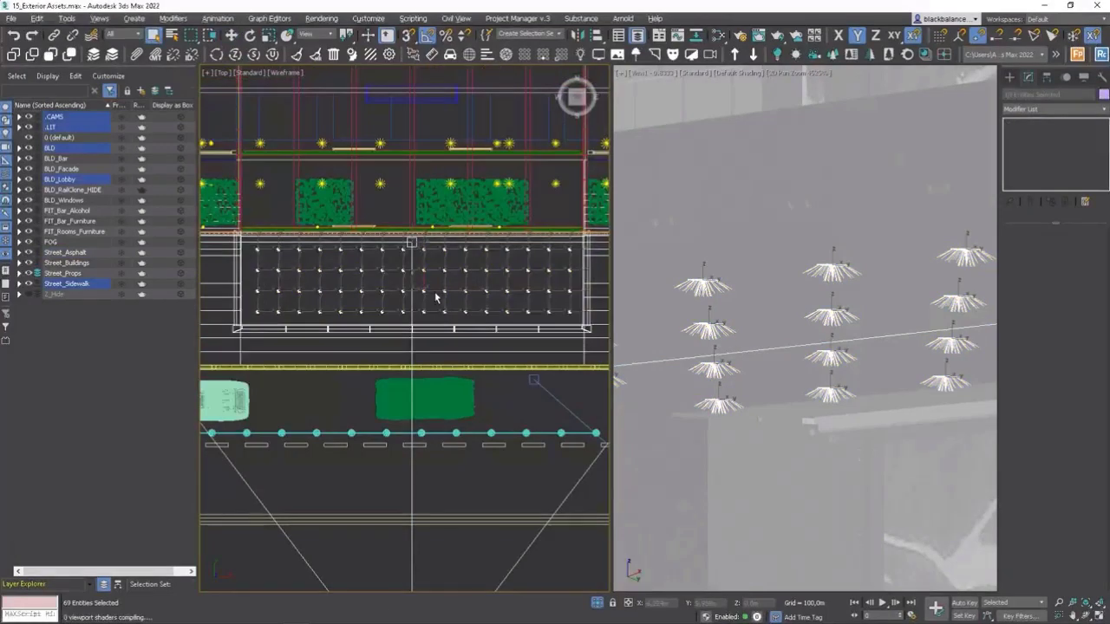
{"action": "key", "text": "alt+q"}
Hide the sidewalk geometry and the camera around the isolated entrance canopy in the top view.
{"action": "left_click", "coordinate": [465, 342]}
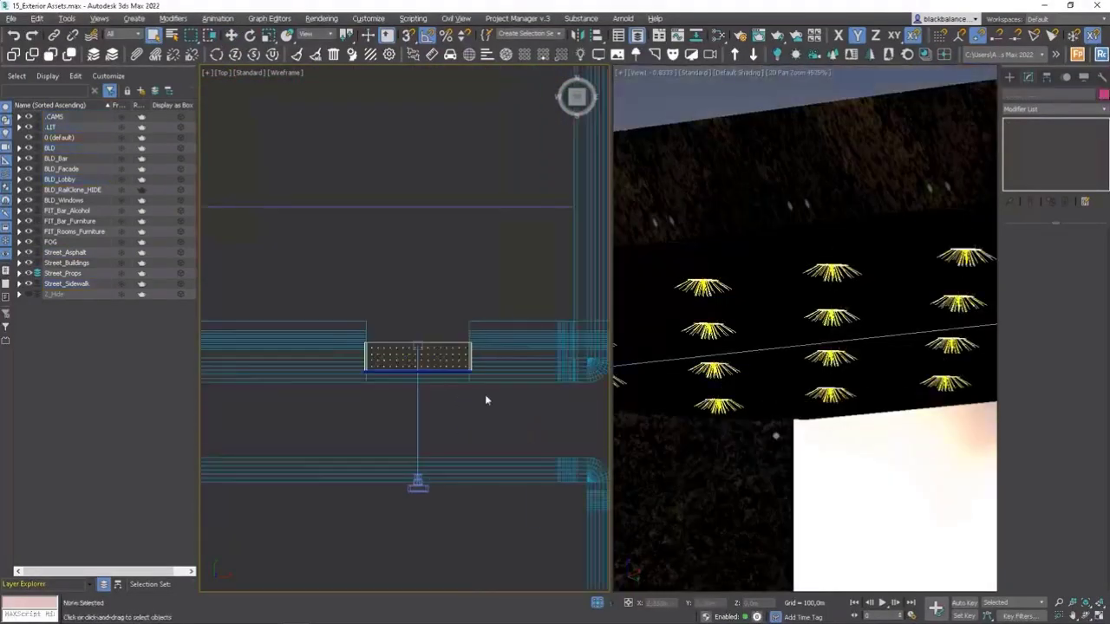
{"action": "left_click_drag", "start_coordinate": [521, 423], "coordinate": [425, 492]}
{"action": "right_click", "coordinate": [517, 417]}
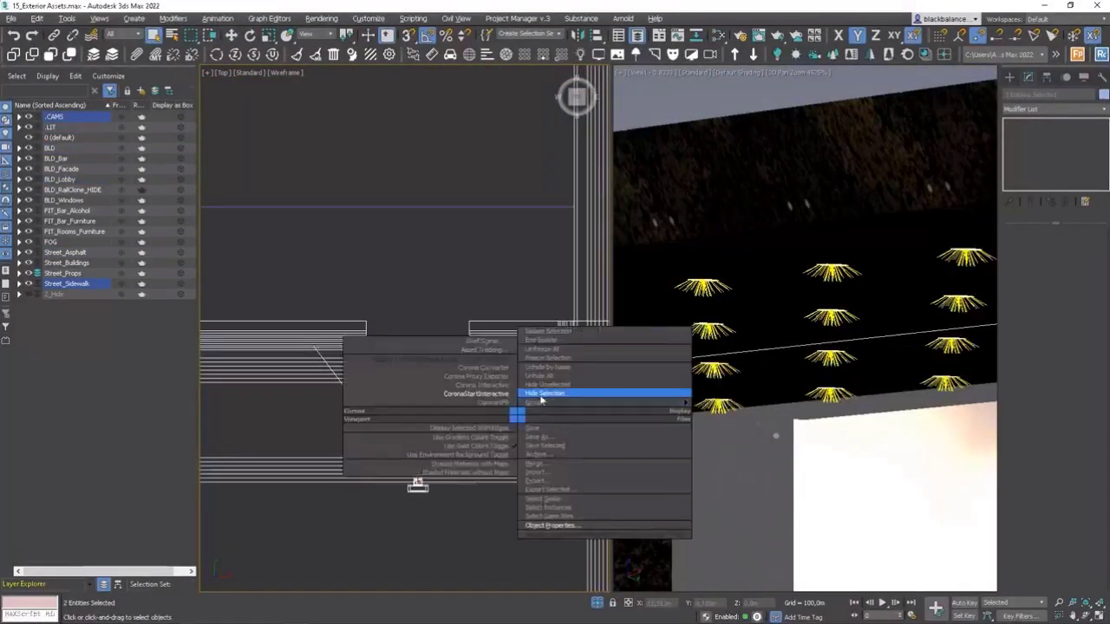
{"action": "left_click", "coordinate": [541, 395]}
{"action": "scroll", "coordinate": [442, 363], "scroll_direction": "up", "scroll_amount": 4}
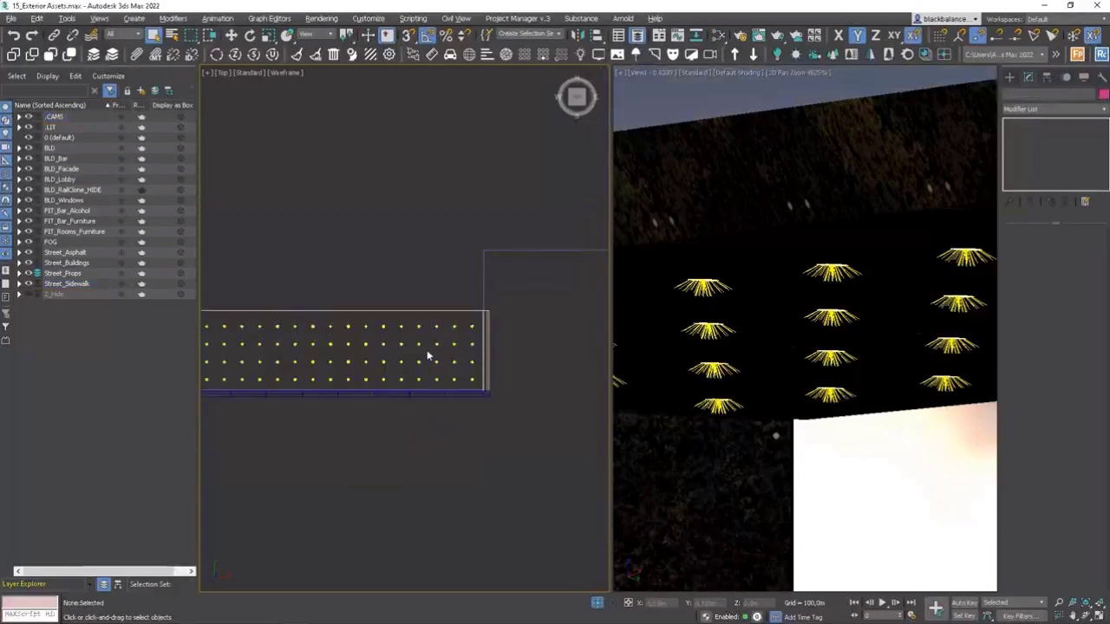
Draw a cylinder around the canopy's front corner light in the top view, about 0.066 m in radius and 0.05 m high.
{"action": "middle_click_drag", "start_coordinate": [425, 354], "coordinate": [433, 240], "text": "alt"}
{"action": "key", "text": "t"}
{"action": "key", "text": "z"}
{"action": "scroll", "coordinate": [480, 395], "scroll_direction": "up", "scroll_amount": 8}
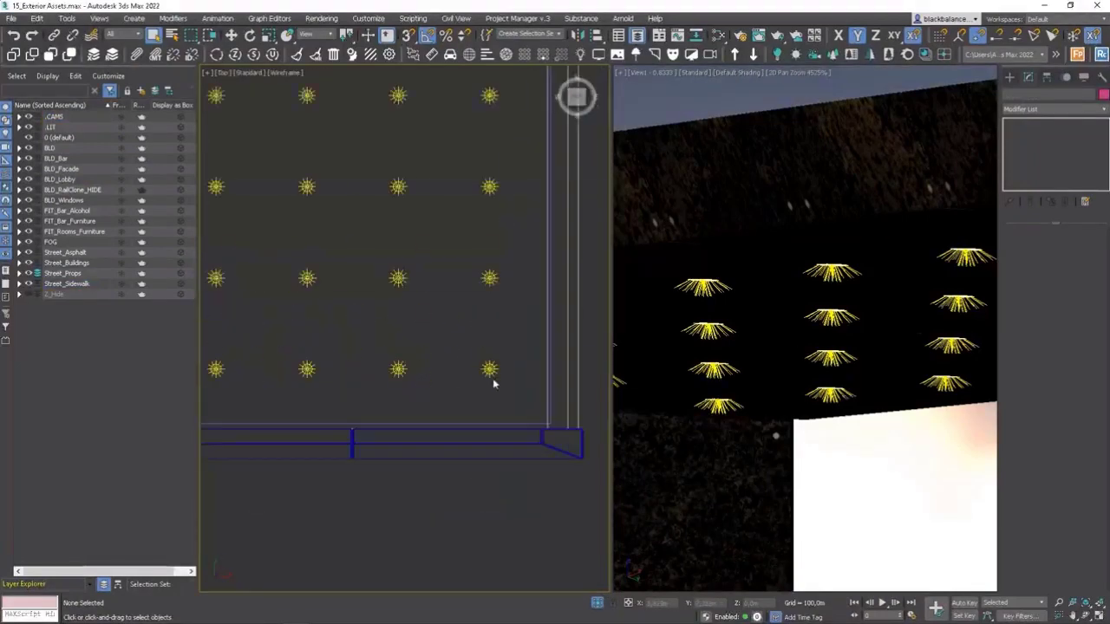
{"action": "left_click", "coordinate": [1009, 77]}
{"action": "left_click", "coordinate": [1009, 95]}
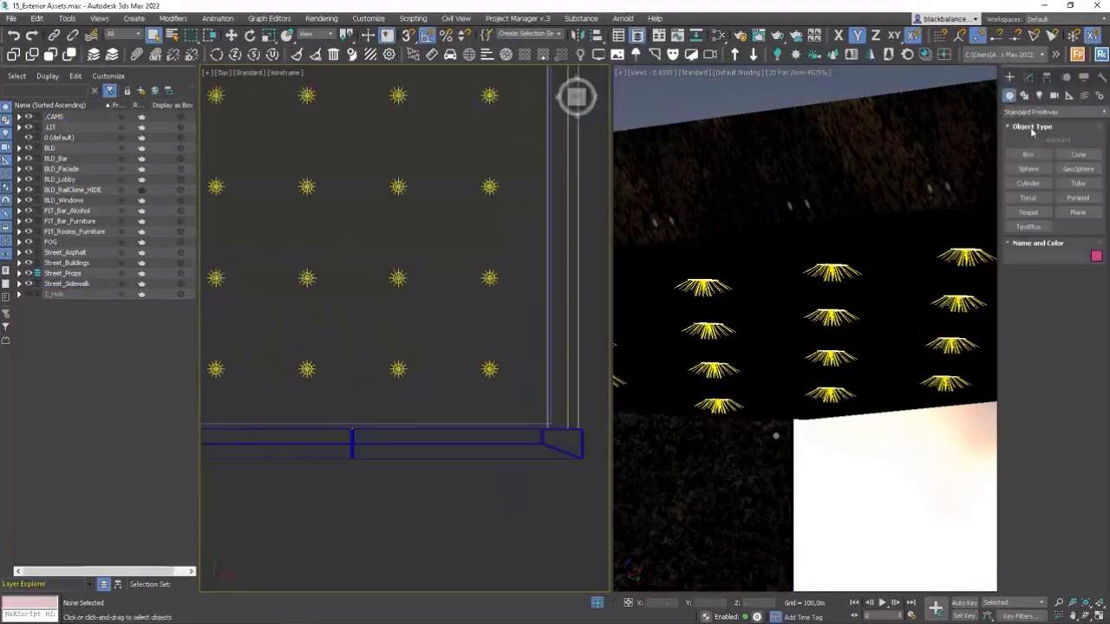
{"action": "left_click", "coordinate": [1029, 183]}
{"action": "scroll", "coordinate": [455, 397], "scroll_direction": "up", "scroll_amount": 7}
{"action": "middle_click_drag", "start_coordinate": [546, 316], "coordinate": [275, 352]}
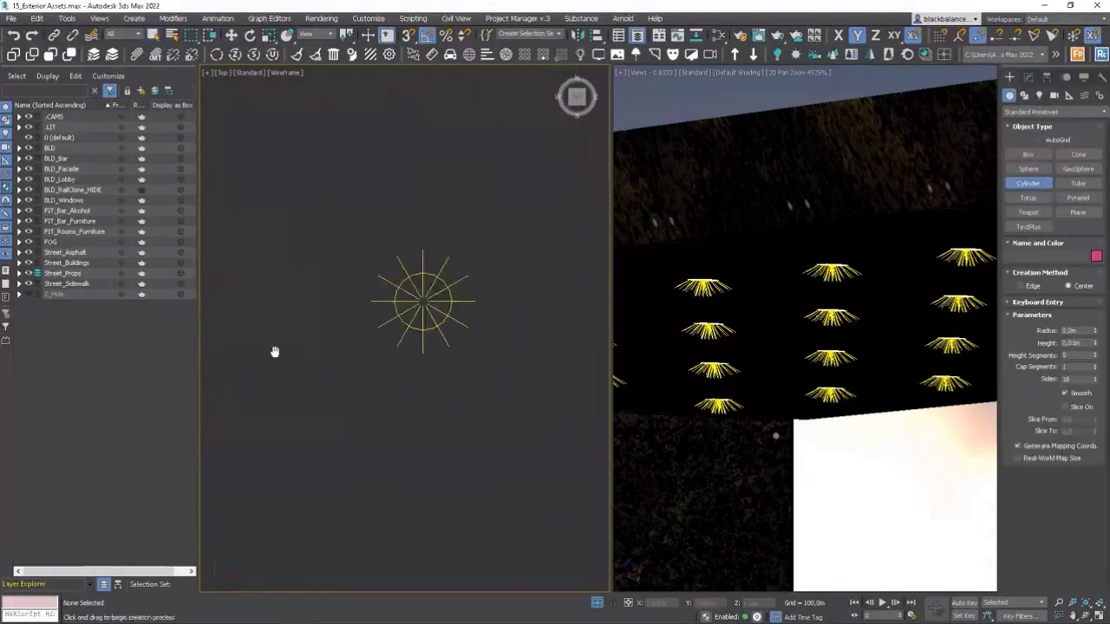
{"action": "left_click_drag", "start_coordinate": [420, 299], "coordinate": [459, 298]}
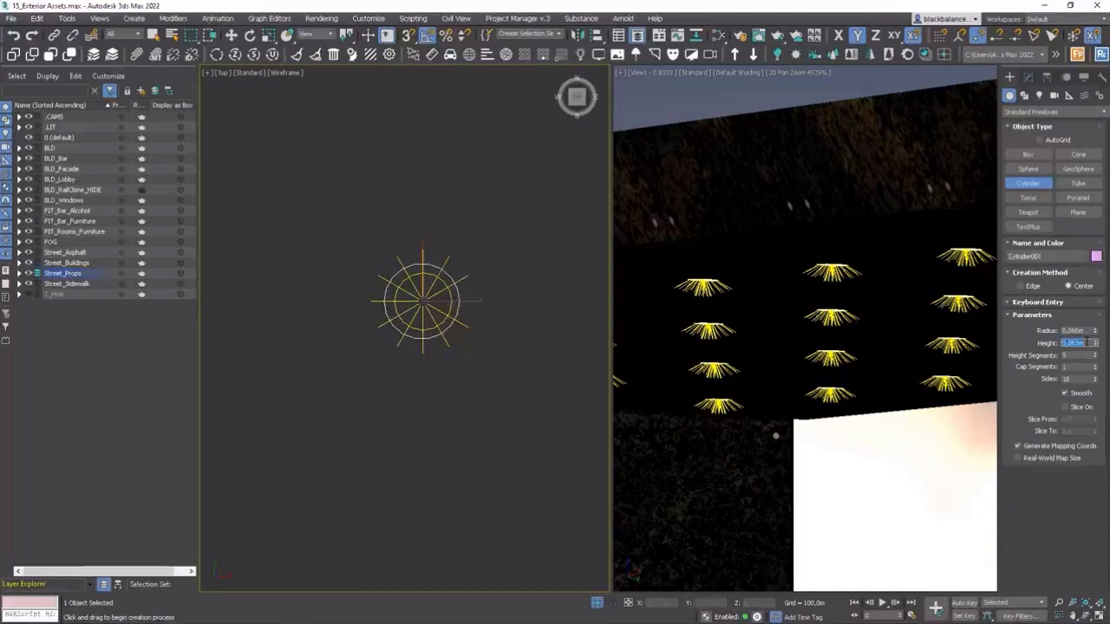
Set the cylinder's height to 0.1 m while viewing it from the front.
{"action": "left_click", "coordinate": [432, 321]}
{"action": "key", "text": "f"}
{"action": "scroll", "coordinate": [433, 335], "scroll_direction": "down", "scroll_amount": 4}
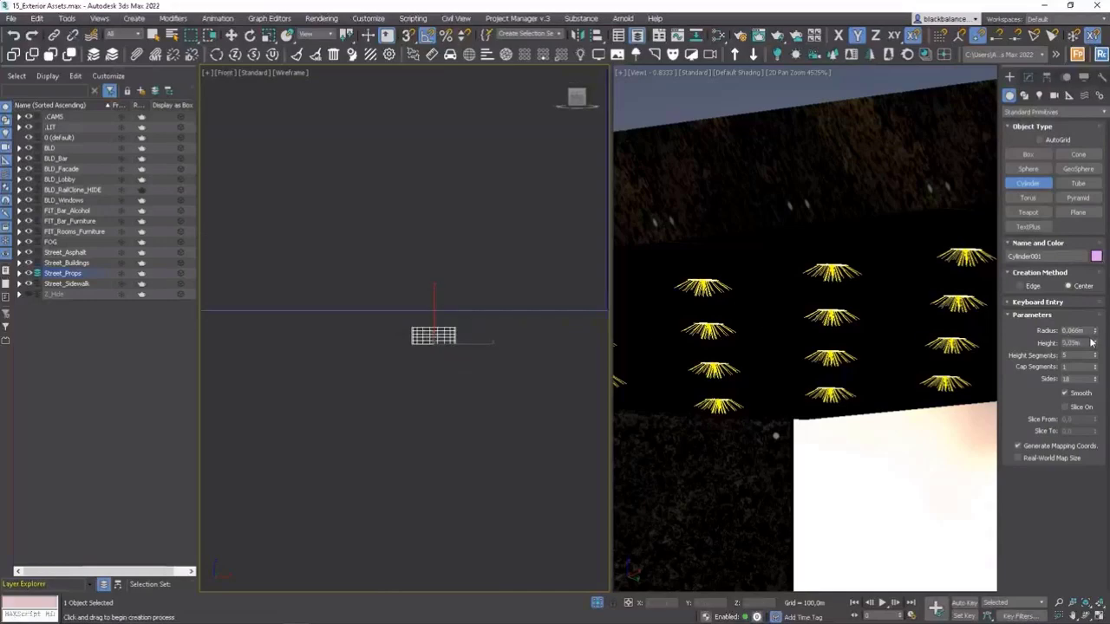
{"action": "key", "text": "Return"}
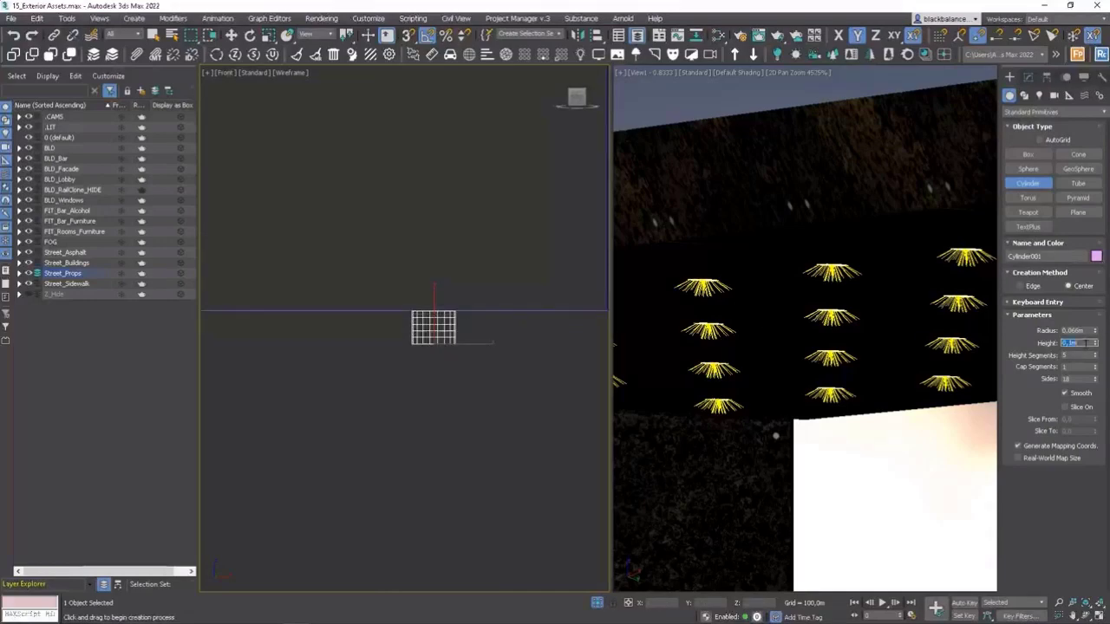
Align the cylinder to the corner light in X and Y only, pivot point to pivot point.
{"action": "key", "text": "t"}
{"action": "scroll", "coordinate": [452, 334], "scroll_direction": "down", "scroll_amount": 5}
{"action": "key", "text": "alt+a"}
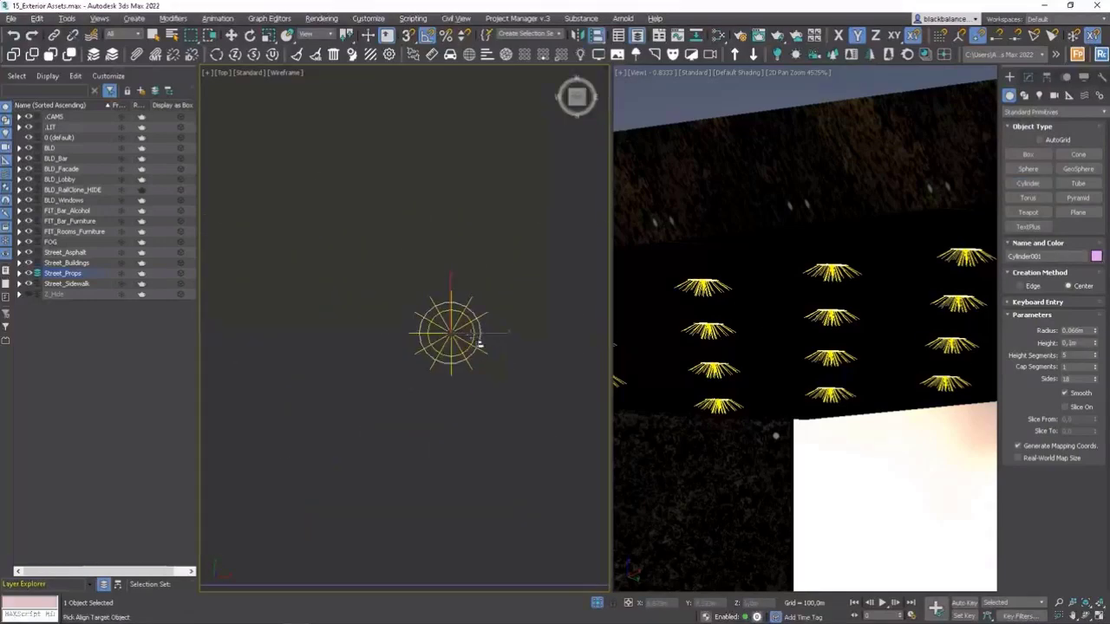
{"action": "left_click", "coordinate": [474, 348]}
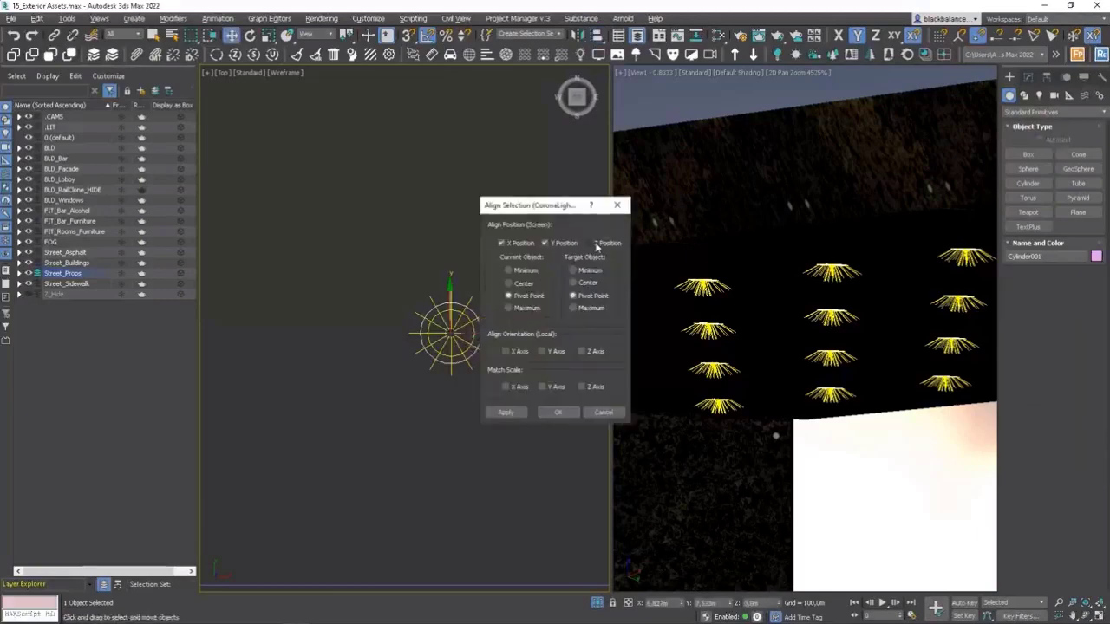
{"action": "left_click", "coordinate": [557, 412]}
Copy the cylinder to the second light of the end column and align it there in X and Y.
{"action": "scroll", "coordinate": [515, 384], "scroll_direction": "down", "scroll_amount": 5}
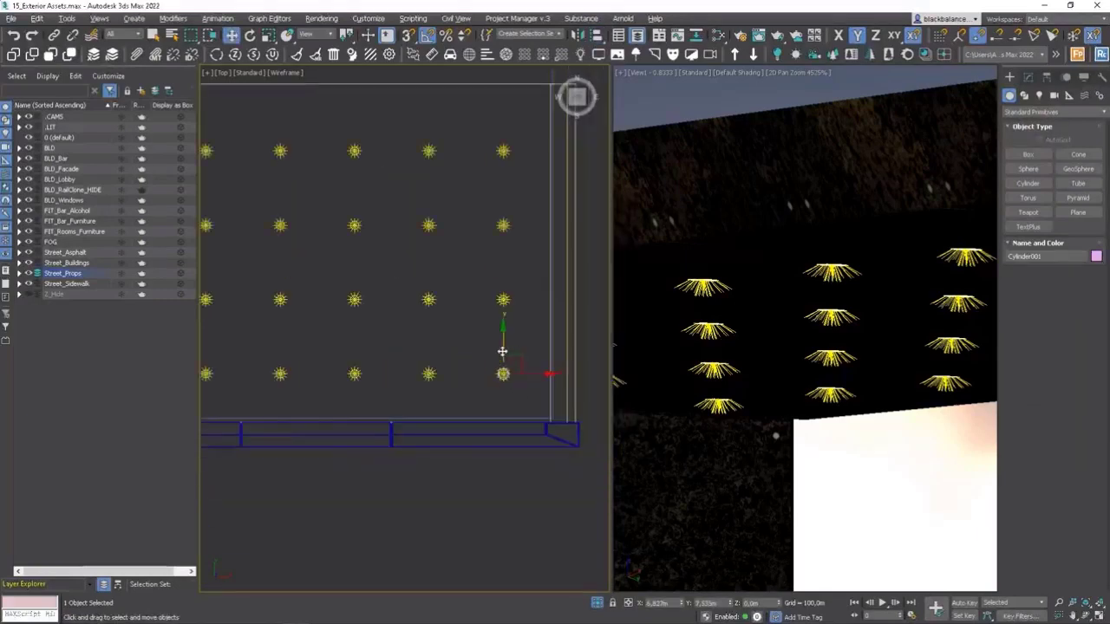
{"action": "left_click_drag", "start_coordinate": [503, 352], "coordinate": [508, 323], "text": "shift"}
{"action": "key", "text": "Return"}
{"action": "key", "text": "alt+a"}
{"action": "left_click", "coordinate": [508, 303]}
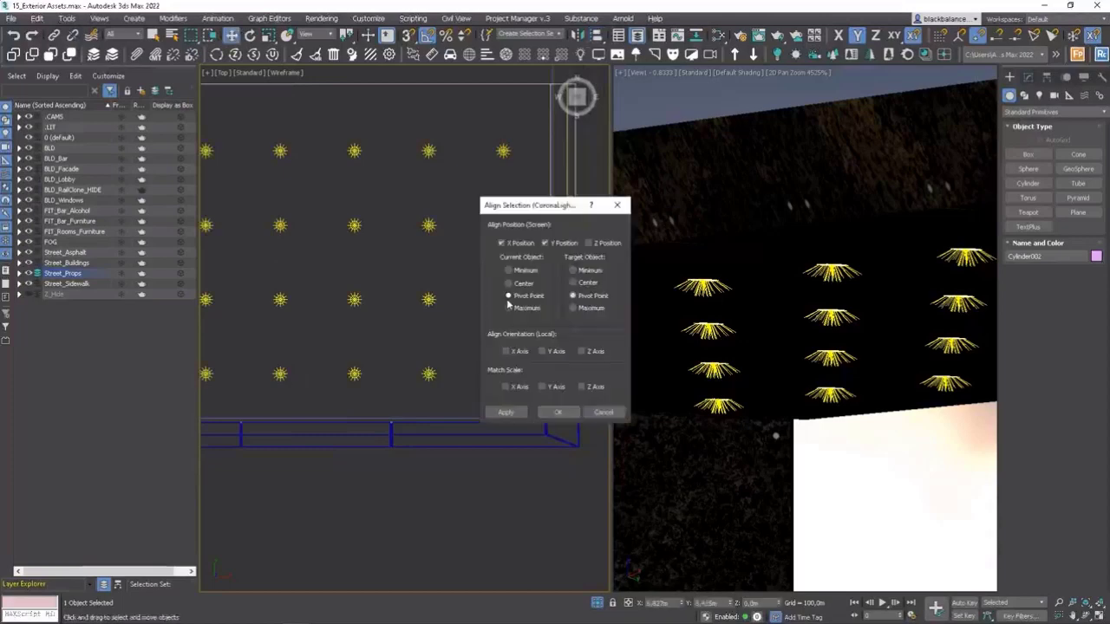
{"action": "key", "text": "Return"}
Copy the cylinder to the third light of the column and align it to that light in X and Y.
{"action": "left_click_drag", "start_coordinate": [510, 280], "coordinate": [510, 251], "text": "shift"}
{"action": "key", "text": "Return"}
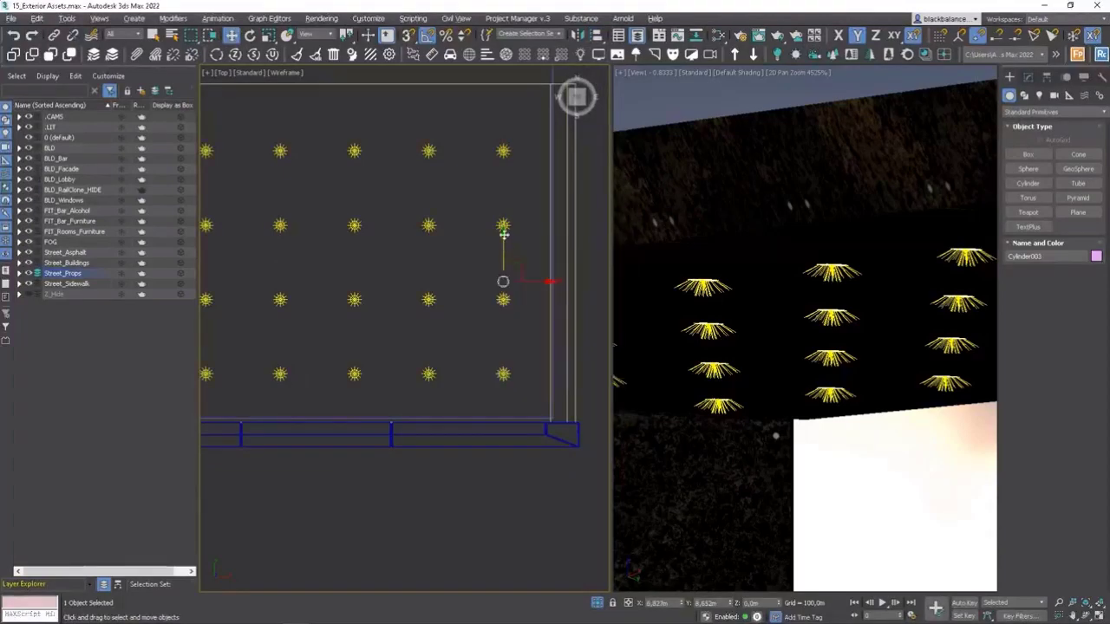
{"action": "key", "text": "alt+a"}
{"action": "left_click", "coordinate": [513, 232]}
{"action": "key", "text": "Return"}
Copy the cylinder to the fourth light of the column and align it to that light's pivot in X and Y.
{"action": "left_click_drag", "start_coordinate": [505, 194], "coordinate": [502, 169], "text": "shift"}
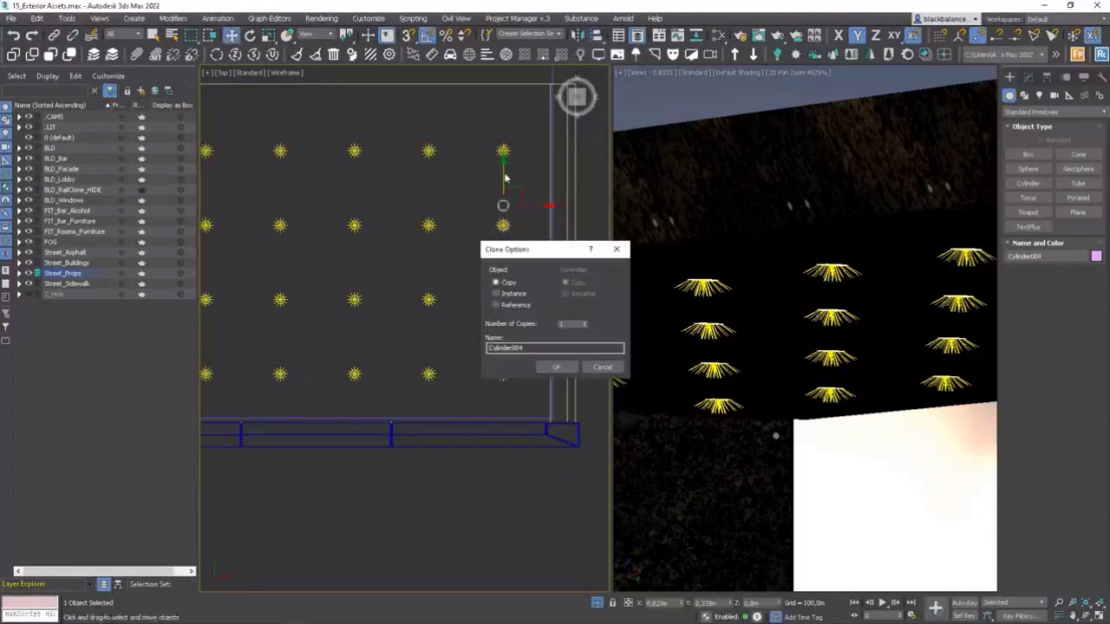
{"action": "key", "text": "Return"}
{"action": "key", "text": "alt+a"}
{"action": "left_click", "coordinate": [503, 151]}
{"action": "key", "text": "Return"}
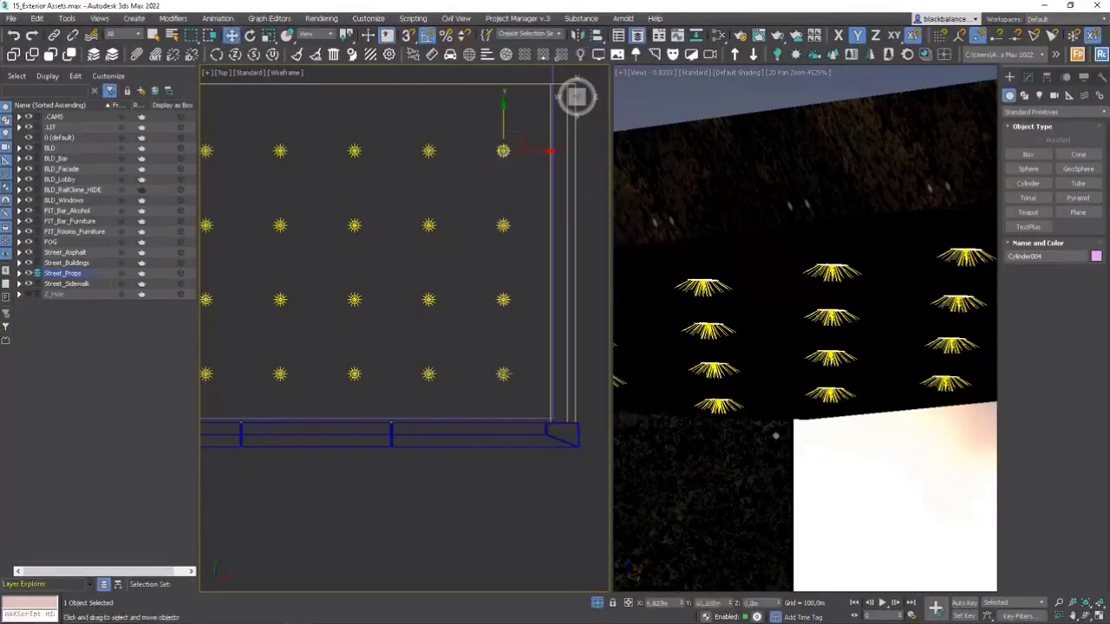
Convert the first cylinder at the corner light to an Editable Poly.
{"action": "key", "text": "z"}
{"action": "right_click", "coordinate": [507, 380]}
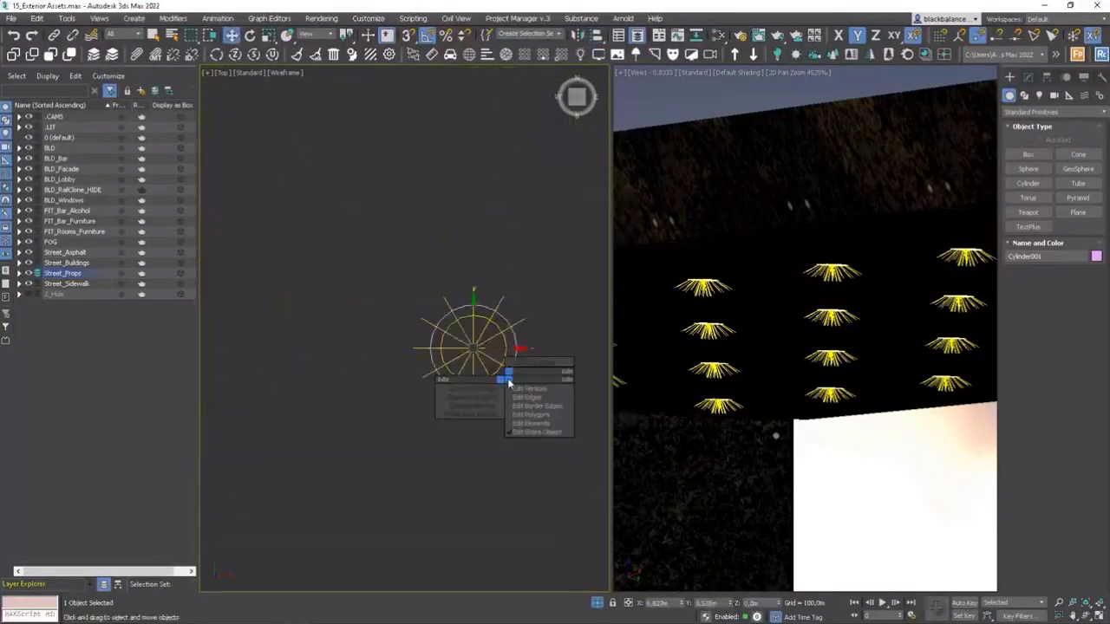
{"action": "right_click", "coordinate": [541, 341]}
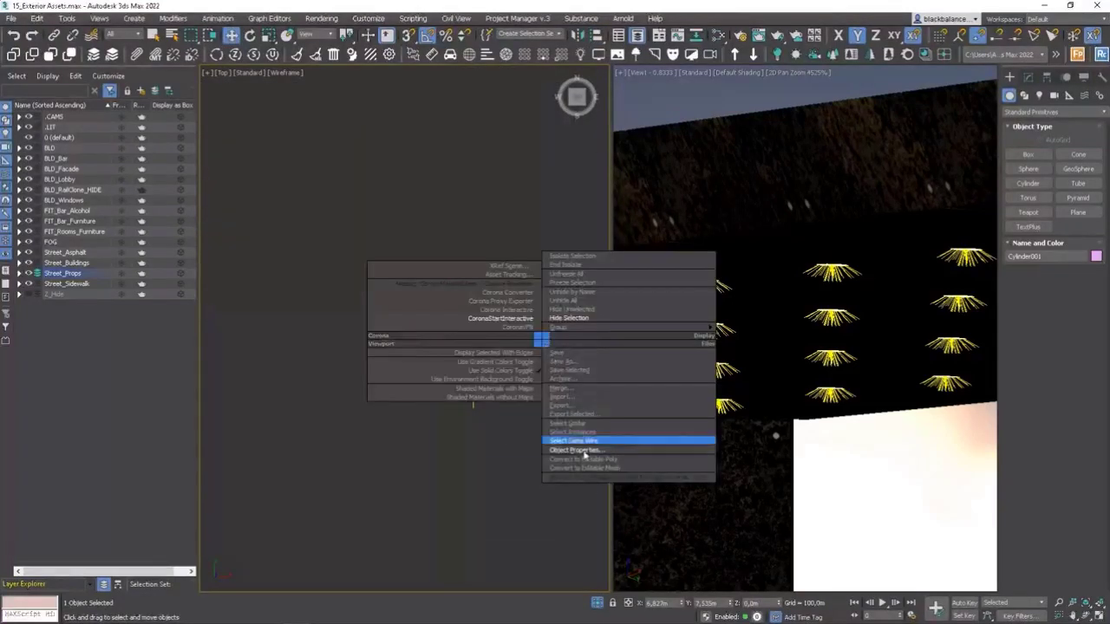
{"action": "left_click", "coordinate": [595, 460]}
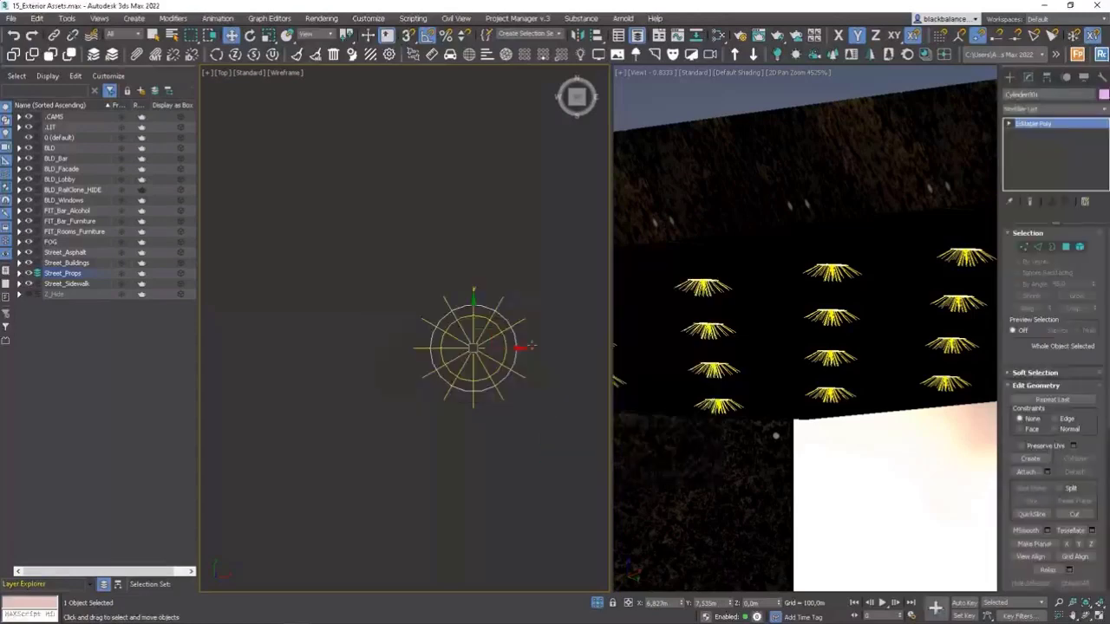
Attach the other three cylinders of the column to the corner cylinder to form one object.
{"action": "scroll", "coordinate": [511, 430], "scroll_direction": "down", "scroll_amount": 5}
{"action": "scroll", "coordinate": [506, 467], "scroll_direction": "up", "scroll_amount": 4}
{"action": "right_click", "coordinate": [542, 338]}
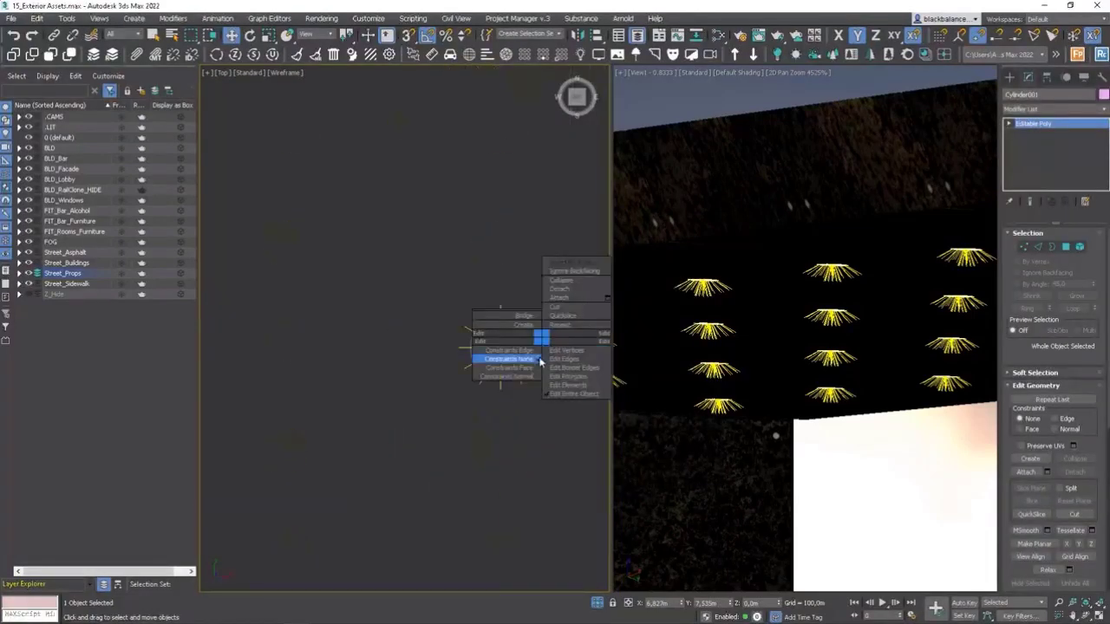
{"action": "left_click", "coordinate": [562, 297]}
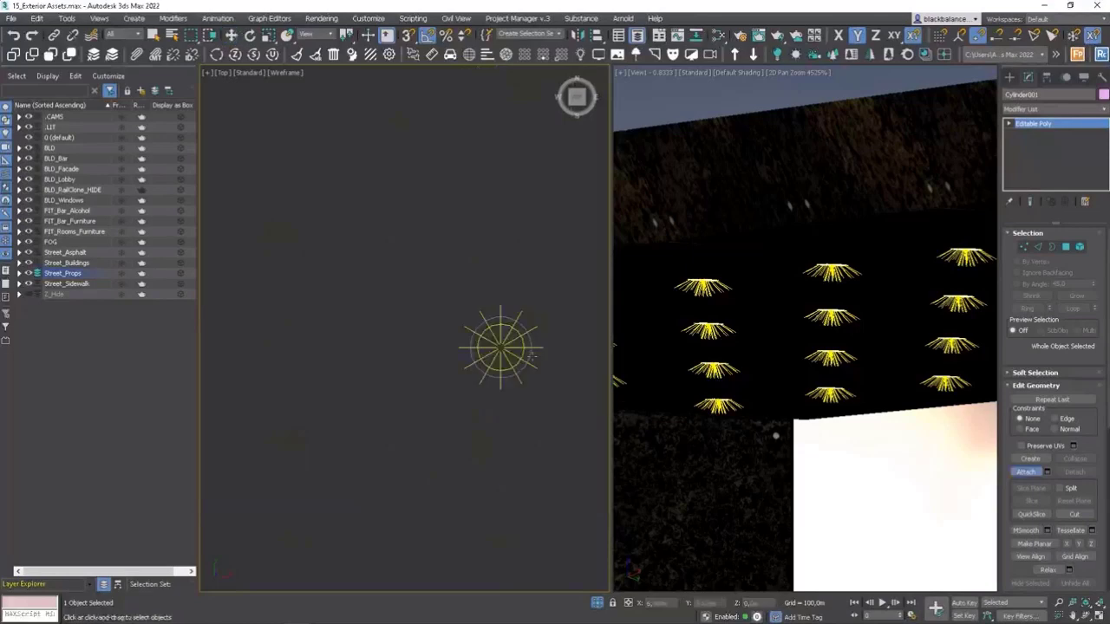
{"action": "scroll", "coordinate": [538, 376], "scroll_direction": "down", "scroll_amount": 3}
{"action": "scroll", "coordinate": [538, 375], "scroll_direction": "down", "scroll_amount": 2}
{"action": "scroll", "coordinate": [544, 273], "scroll_direction": "up", "scroll_amount": 3}
{"action": "left_click", "coordinate": [518, 274]}
{"action": "scroll", "coordinate": [518, 273], "scroll_direction": "down", "scroll_amount": 3}
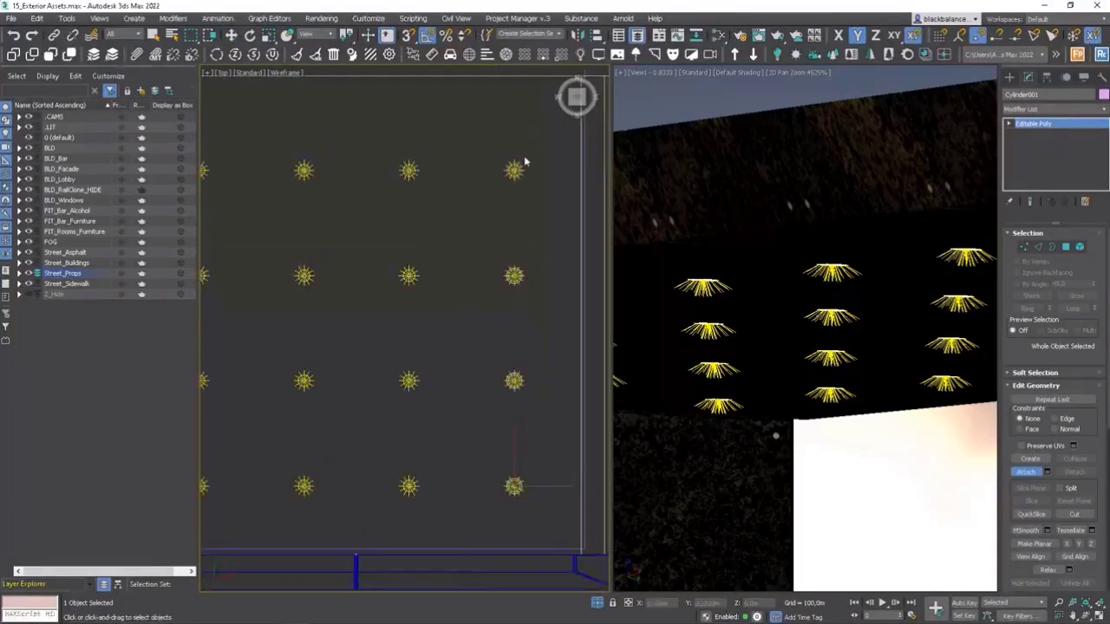
{"action": "scroll", "coordinate": [524, 159], "scroll_direction": "up", "scroll_amount": 3}
{"action": "left_click", "coordinate": [518, 191]}
Copy the attached cylinder column along X to the second light column and align it to that column's front light.
{"action": "key", "text": "w"}
{"action": "scroll", "coordinate": [538, 224], "scroll_direction": "down", "scroll_amount": 4}
{"action": "scroll", "coordinate": [524, 408], "scroll_direction": "up", "scroll_amount": 3}
{"action": "left_click_drag", "start_coordinate": [577, 319], "coordinate": [486, 318], "text": "shift"}
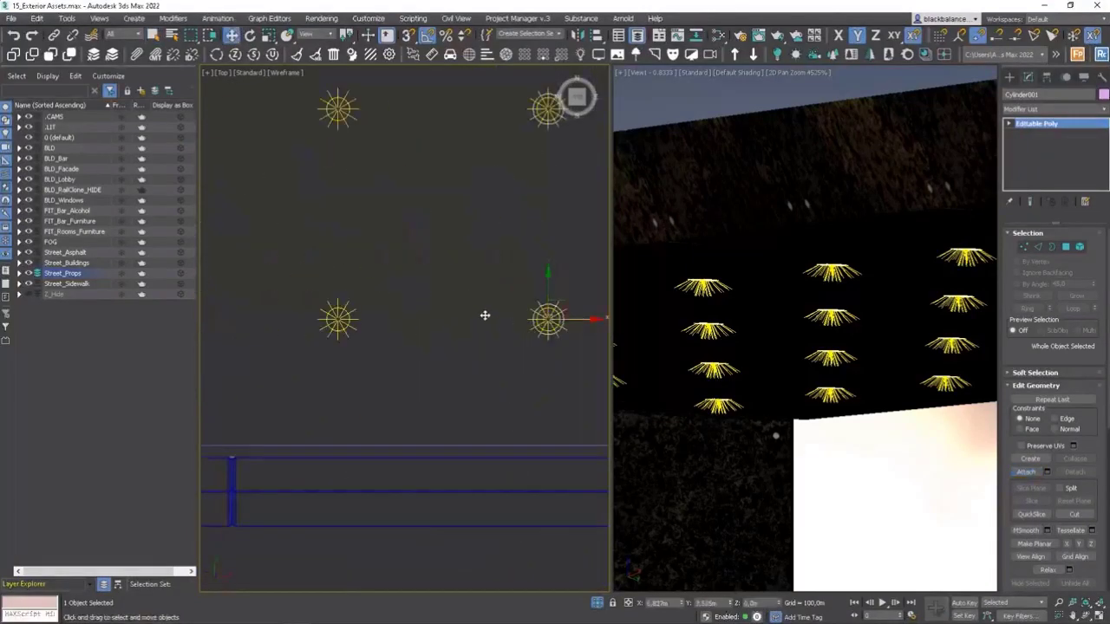
{"action": "key", "text": "Return"}
{"action": "key", "text": "alt+a"}
{"action": "left_click", "coordinate": [346, 324]}
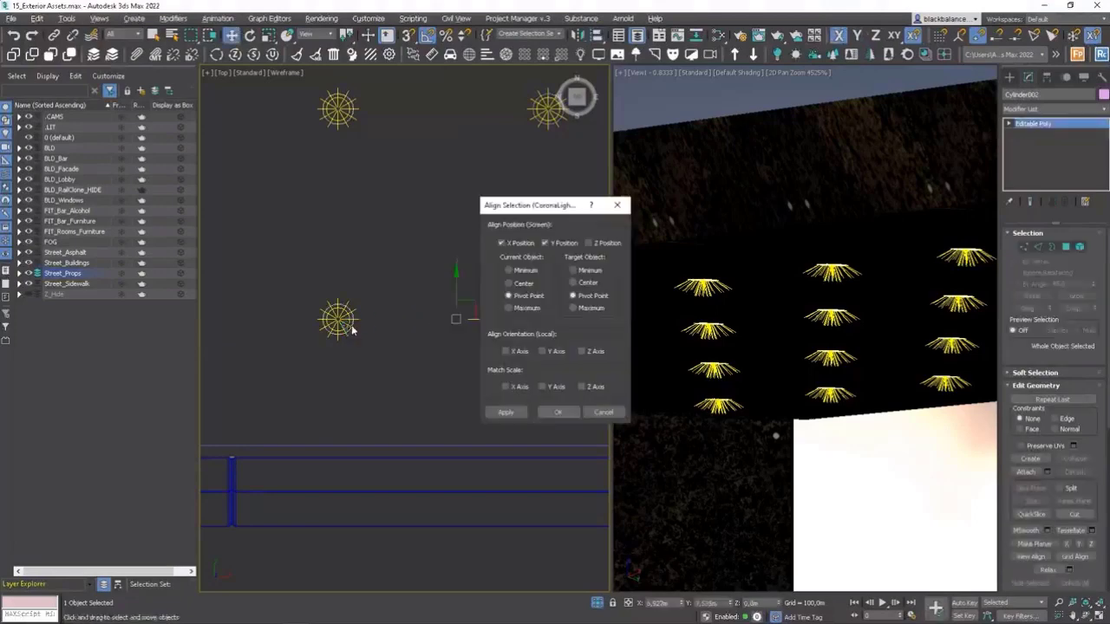
{"action": "left_click", "coordinate": [556, 411]}
Copy the cylinder column to the third light column and align it to the front light there in X and Y.
{"action": "middle_click_drag", "start_coordinate": [423, 366], "coordinate": [509, 367]}
{"action": "scroll", "coordinate": [512, 356], "scroll_direction": "down", "scroll_amount": 3}
{"action": "key", "text": "Return"}
{"action": "left_click_drag", "start_coordinate": [497, 342], "coordinate": [314, 338], "text": "shift"}
{"action": "key", "text": "alt+a"}
{"action": "left_click", "coordinate": [371, 344]}
{"action": "key", "text": "Return"}
Copy the cylinder column to the fourth light column and align it with that column's front light.
{"action": "key", "text": "Return"}
{"action": "key", "text": "alt+a"}
{"action": "left_click", "coordinate": [262, 343]}
{"action": "key", "text": "Return"}
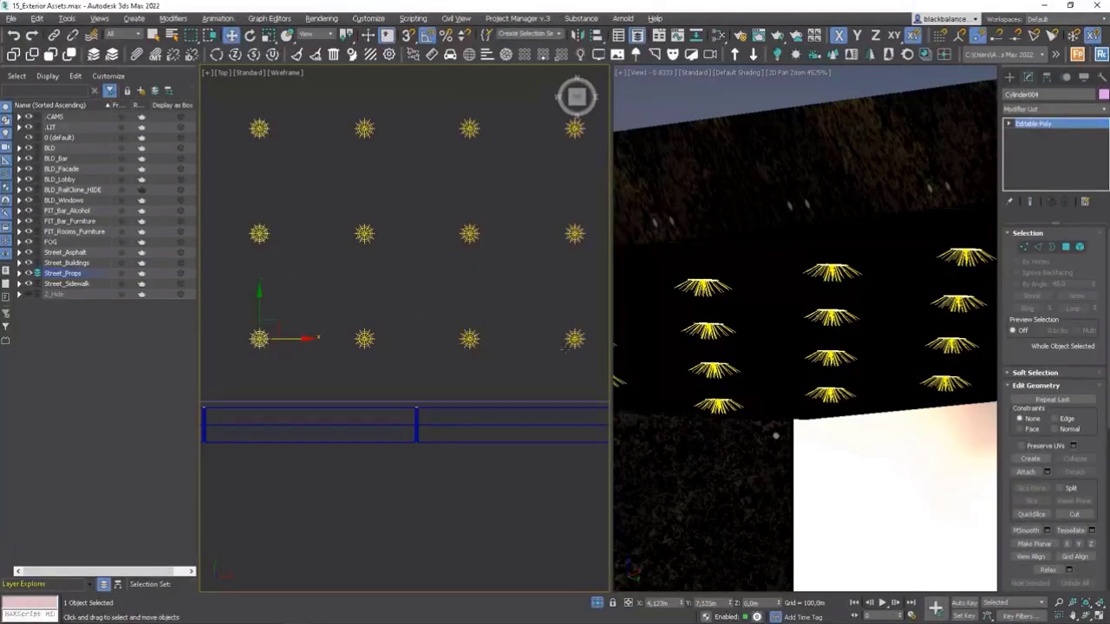
Attach the three copied cylinder columns to the first column to form a single four-column block.
{"action": "left_click", "coordinate": [580, 343]}
{"action": "scroll", "coordinate": [582, 342], "scroll_direction": "up", "scroll_amount": 5}
{"action": "left_click", "coordinate": [569, 350]}
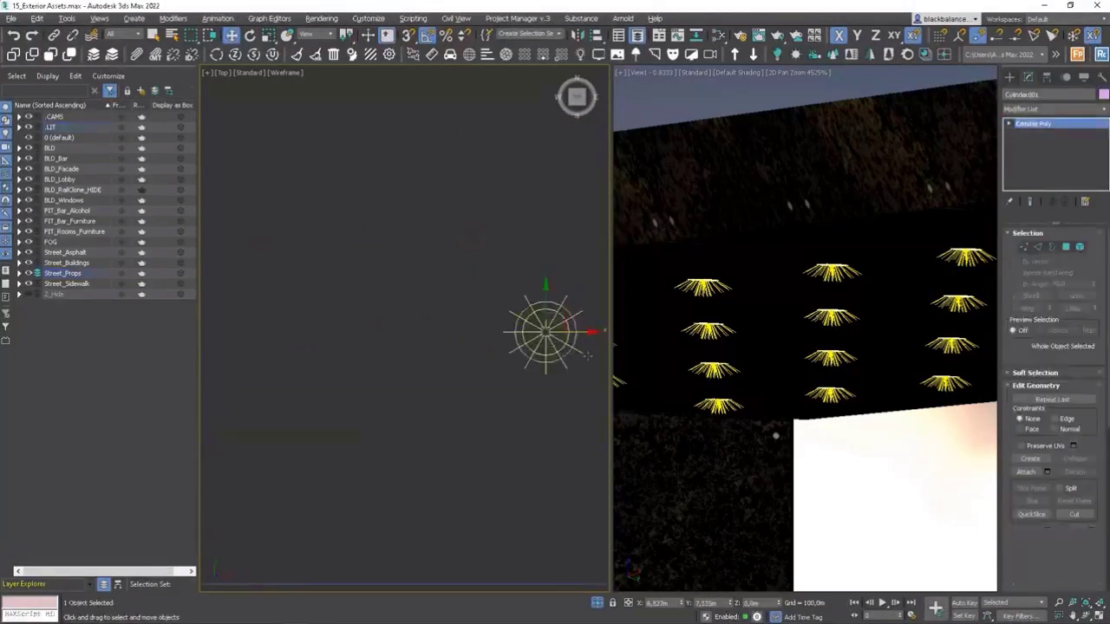
{"action": "scroll", "coordinate": [571, 351], "scroll_direction": "down", "scroll_amount": 5}
{"action": "right_click", "coordinate": [488, 343]}
{"action": "left_click", "coordinate": [507, 320]}
{"action": "scroll", "coordinate": [464, 350], "scroll_direction": "up", "scroll_amount": 5}
{"action": "left_click", "coordinate": [473, 368]}
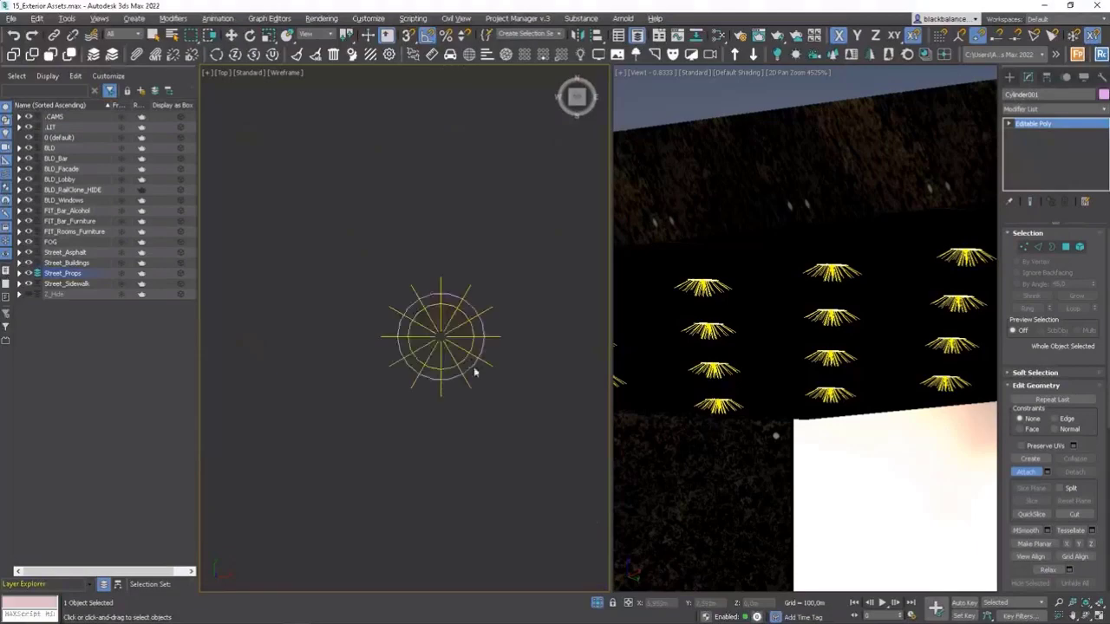
{"action": "scroll", "coordinate": [470, 369], "scroll_direction": "down", "scroll_amount": 5}
{"action": "scroll", "coordinate": [381, 369], "scroll_direction": "up", "scroll_amount": 3}
{"action": "scroll", "coordinate": [345, 373], "scroll_direction": "up", "scroll_amount": 2}
{"action": "left_click", "coordinate": [328, 364]}
{"action": "middle_click_drag", "start_coordinate": [279, 382], "coordinate": [481, 357]}
{"action": "scroll", "coordinate": [481, 356], "scroll_direction": "down", "scroll_amount": 4}
{"action": "scroll", "coordinate": [375, 351], "scroll_direction": "up", "scroll_amount": 3}
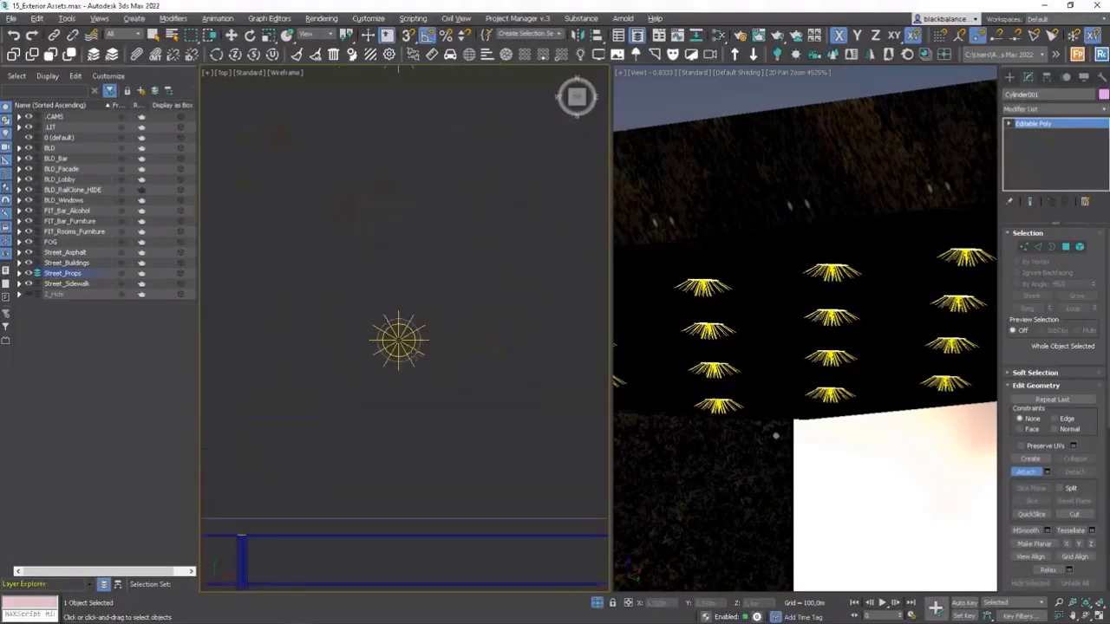
{"action": "left_click", "coordinate": [1026, 471]}
Copy the four-column cylinder block along X onto the next four light columns and align it to the fifth column's front light.
{"action": "key", "text": "w"}
{"action": "scroll", "coordinate": [284, 333], "scroll_direction": "down", "scroll_amount": 5}
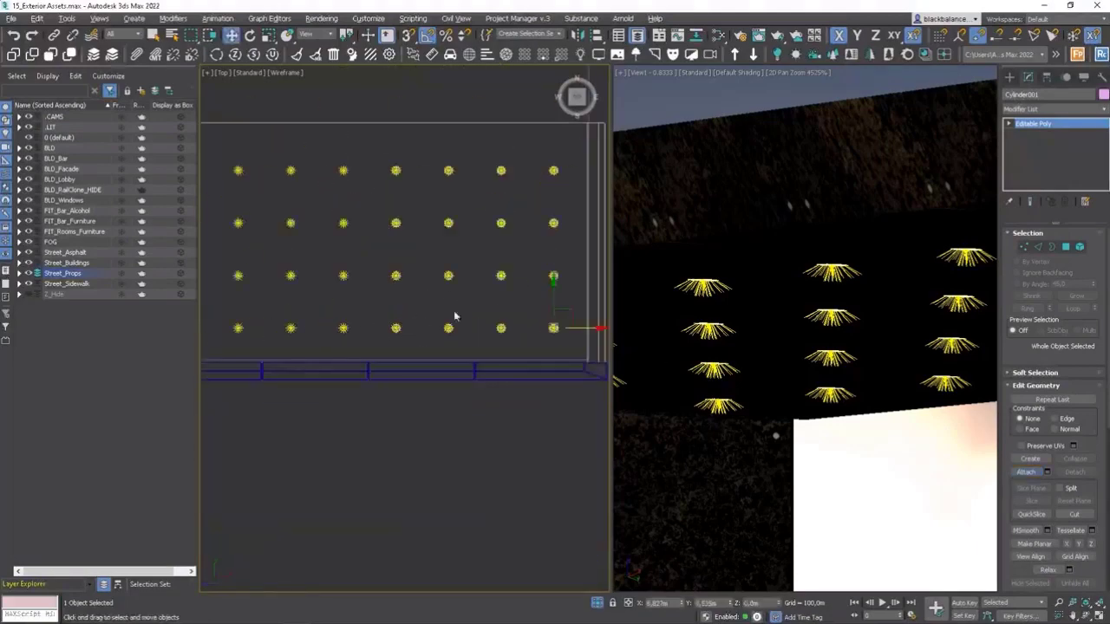
{"action": "left_click_drag", "start_coordinate": [583, 328], "coordinate": [370, 325]}
{"action": "key", "text": "Return"}
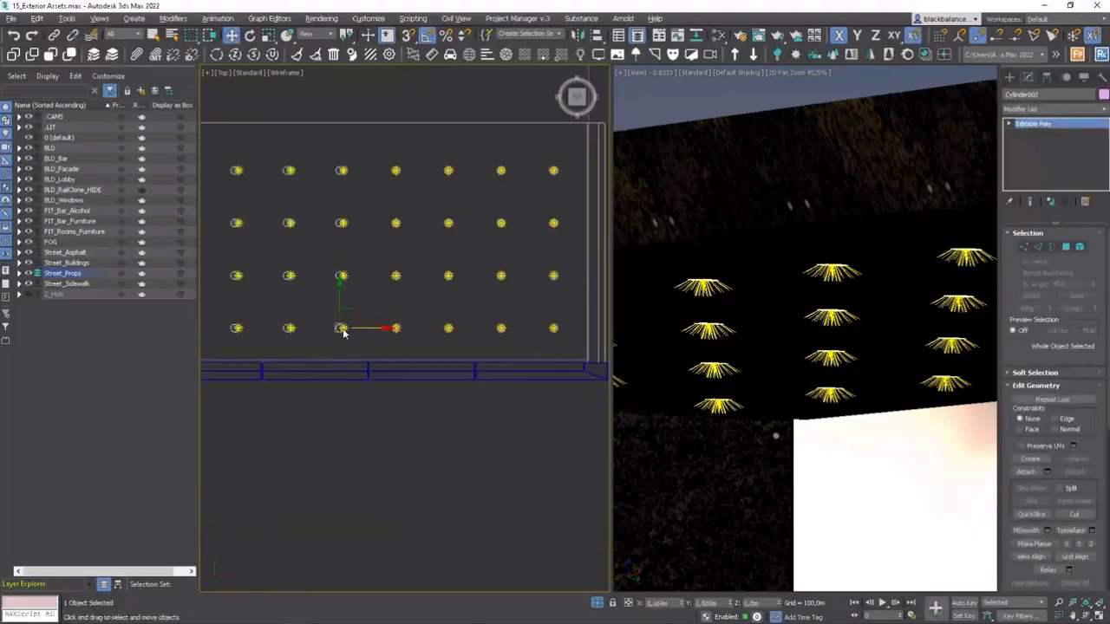
{"action": "key", "text": "alt+a"}
{"action": "left_click", "coordinate": [345, 332]}
{"action": "key", "text": "Return"}
Copy the cylinder block onto the third group of four light columns and align it to the ninth column's front light.
{"action": "middle_click_drag", "start_coordinate": [279, 319], "coordinate": [274, 329]}
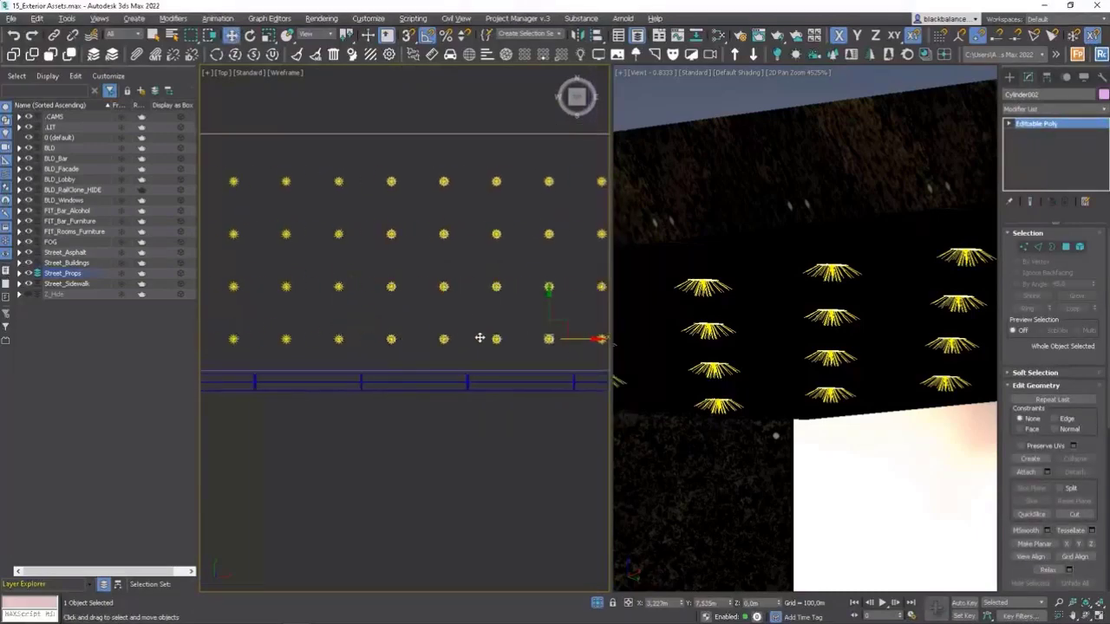
{"action": "left_click_drag", "start_coordinate": [375, 339], "coordinate": [376, 339], "text": "shift"}
{"action": "key", "text": "Return"}
{"action": "scroll", "coordinate": [335, 341], "scroll_direction": "up", "scroll_amount": 5}
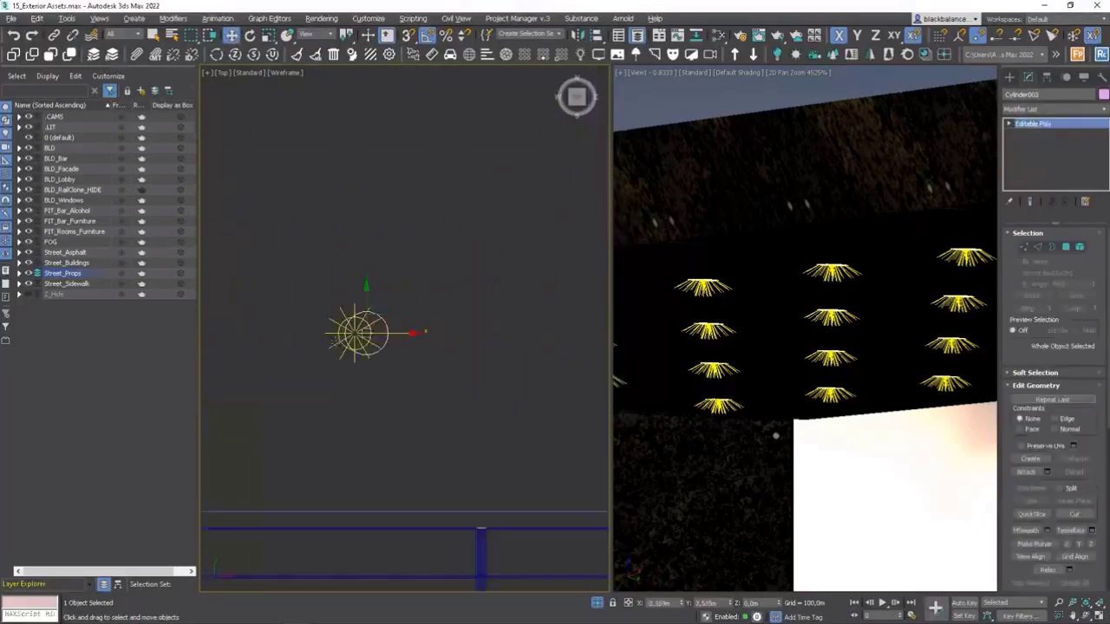
{"action": "key", "text": "alt+a"}
{"action": "left_click", "coordinate": [345, 351]}
{"action": "key", "text": "Return"}
Copy the cylinder block onto the last four light columns and align it to their first front light in X and Y.
{"action": "scroll", "coordinate": [505, 349], "scroll_direction": "down", "scroll_amount": 4}
{"action": "scroll", "coordinate": [503, 349], "scroll_direction": "down", "scroll_amount": 2}
{"action": "mouse_move", "coordinate": [513, 345]}
{"action": "left_mouse_down", "text": "shift"}
{"action": "mouse_move", "coordinate": [272, 329]}
{"action": "mouse_move", "coordinate": [276, 343]}
{"action": "left_mouse_up", "text": "shift"}
{"action": "key", "text": "Return"}
{"action": "scroll", "coordinate": [373, 351], "scroll_direction": "up", "scroll_amount": 5}
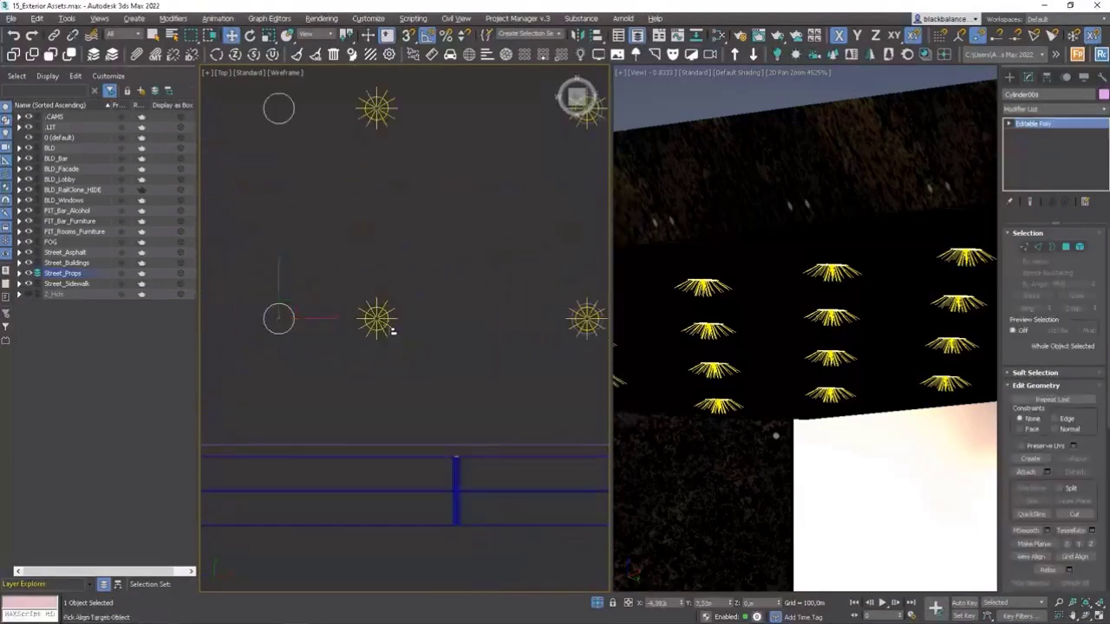
{"action": "key", "text": "alt+a"}
{"action": "left_click", "coordinate": [385, 322]}
{"action": "key", "text": "Return"}
{"action": "scroll", "coordinate": [416, 333], "scroll_direction": "down", "scroll_amount": 5}
{"action": "scroll", "coordinate": [312, 333], "scroll_direction": "up", "scroll_amount": 2}
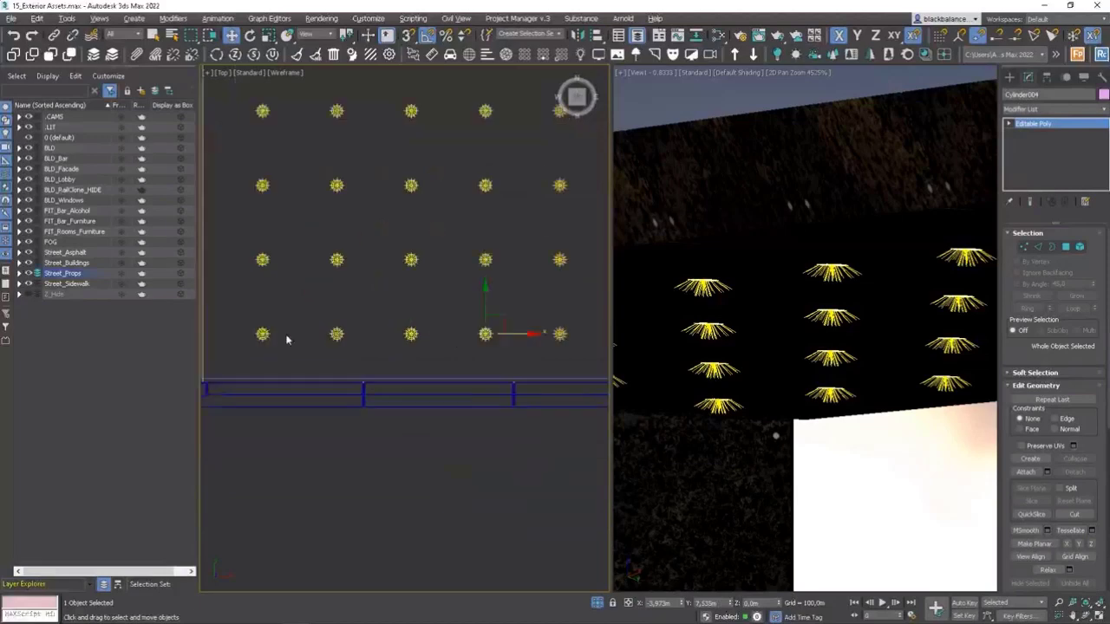
{"action": "scroll", "coordinate": [326, 330], "scroll_direction": "down", "scroll_amount": 4}
{"action": "middle_click_drag", "start_coordinate": [334, 327], "coordinate": [373, 293], "text": "alt"}
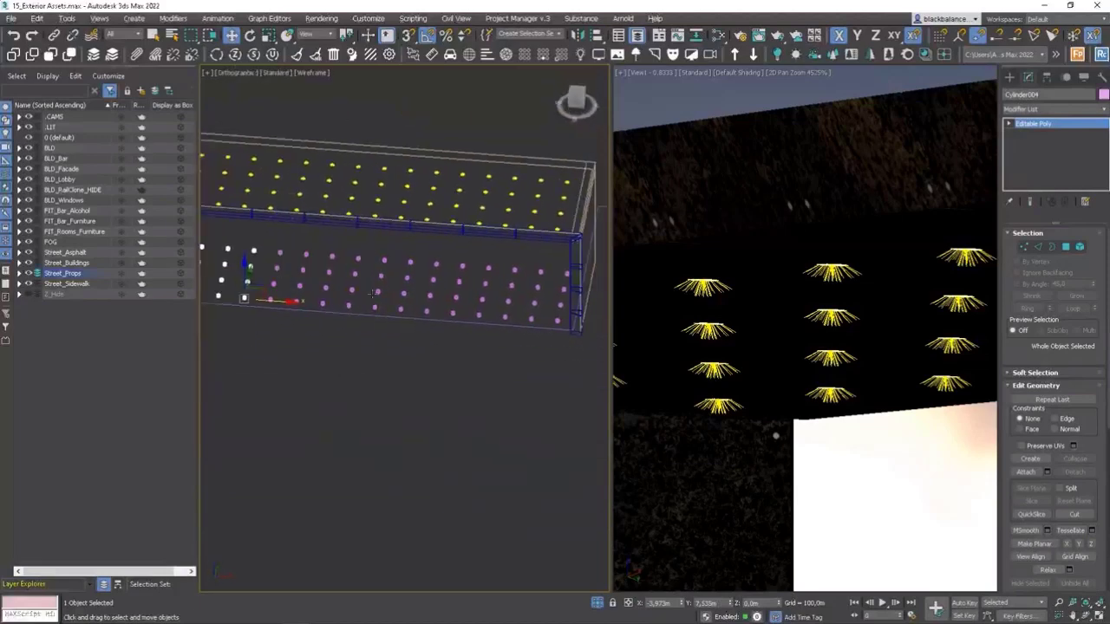
Attach the remaining cylinder blocks so all the light cylinders across the canopy form one object.
{"action": "left_click", "coordinate": [532, 305]}
{"action": "right_click", "coordinate": [529, 286]}
{"action": "left_click", "coordinate": [462, 289]}
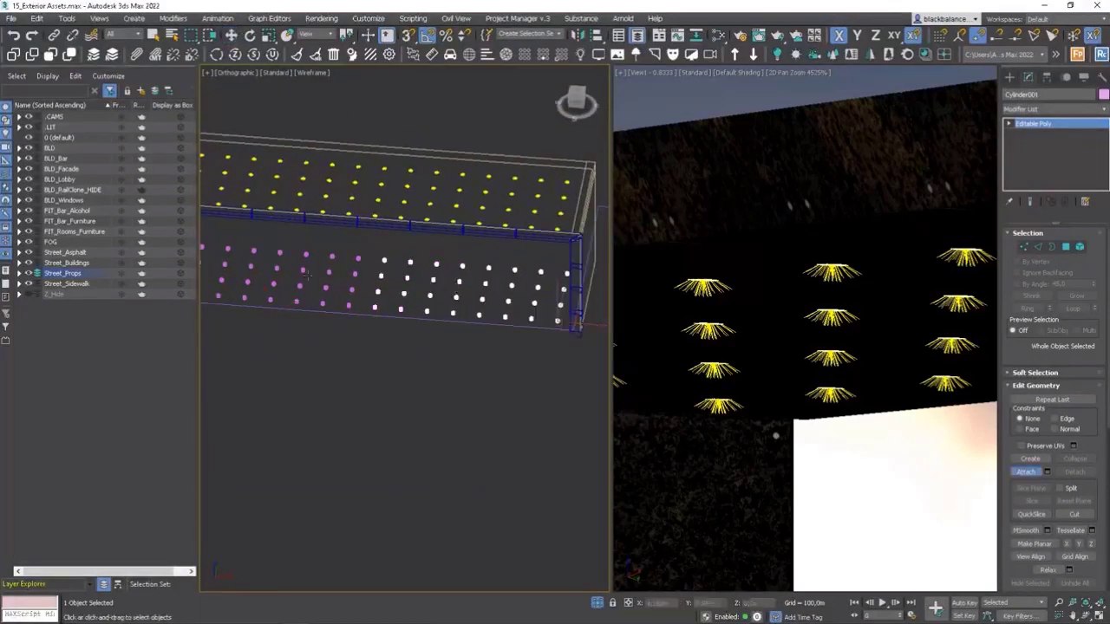
{"action": "middle_click_drag", "start_coordinate": [316, 281], "coordinate": [378, 303]}
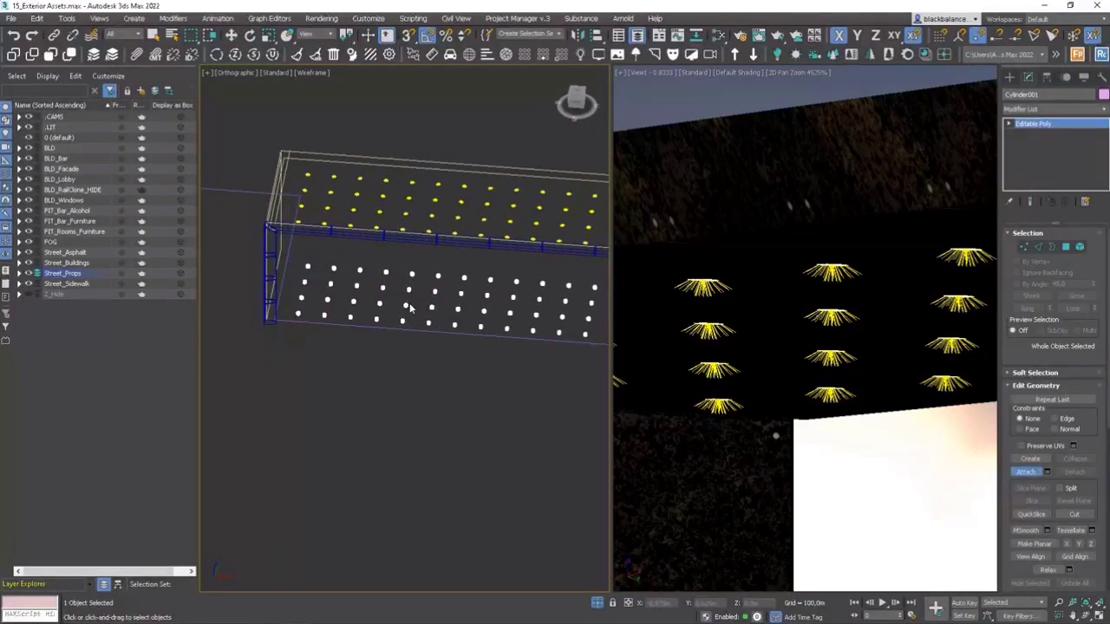
{"action": "right_click", "coordinate": [411, 308]}
Raise the attached cylinders along Z until they surround the ceiling lights and intersect the canopy ceiling, and shade the working view.
{"action": "middle_click_drag", "start_coordinate": [440, 326], "coordinate": [397, 337]}
{"action": "middle_click_drag", "start_coordinate": [397, 337], "coordinate": [340, 284], "text": "alt"}
{"action": "key", "text": "w"}
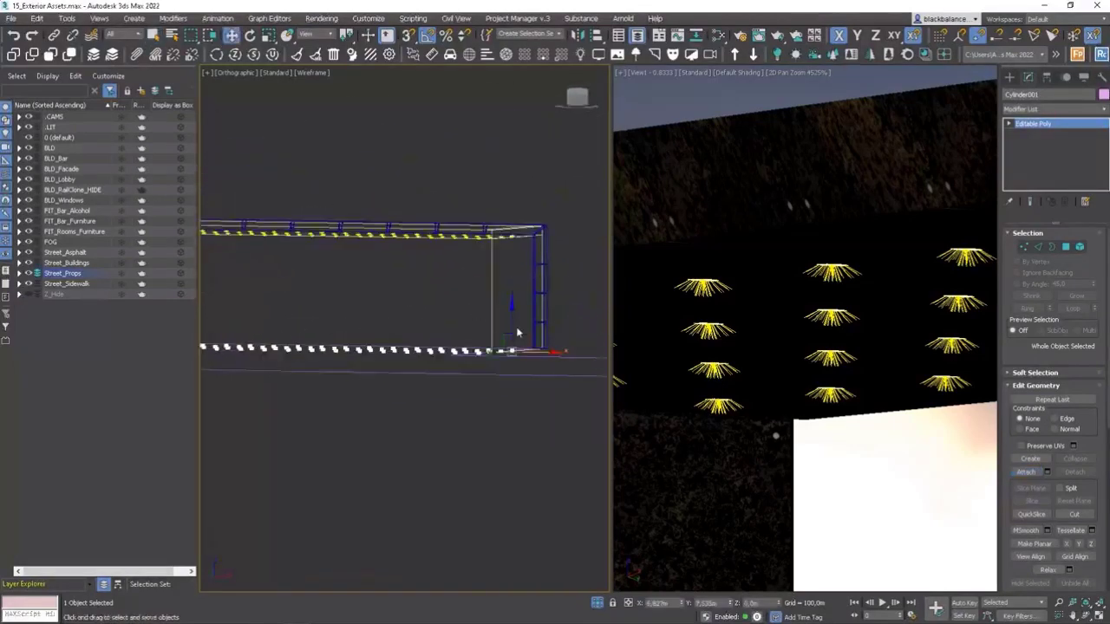
{"action": "left_click_drag", "start_coordinate": [512, 313], "coordinate": [514, 232]}
{"action": "scroll", "coordinate": [514, 232], "scroll_direction": "up", "scroll_amount": 5}
{"action": "middle_click_drag", "start_coordinate": [495, 257], "coordinate": [513, 274], "text": "alt"}
{"action": "scroll", "coordinate": [514, 299], "scroll_direction": "up", "scroll_amount": 4}
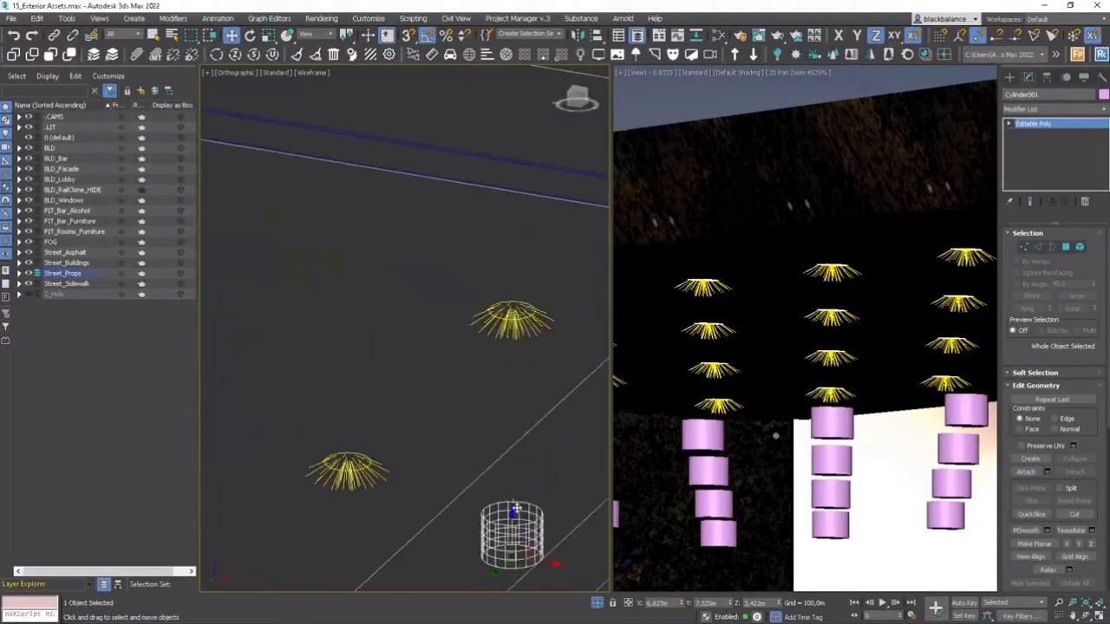
{"action": "left_click_drag", "start_coordinate": [514, 511], "coordinate": [521, 303]}
{"action": "key", "text": "F3"}
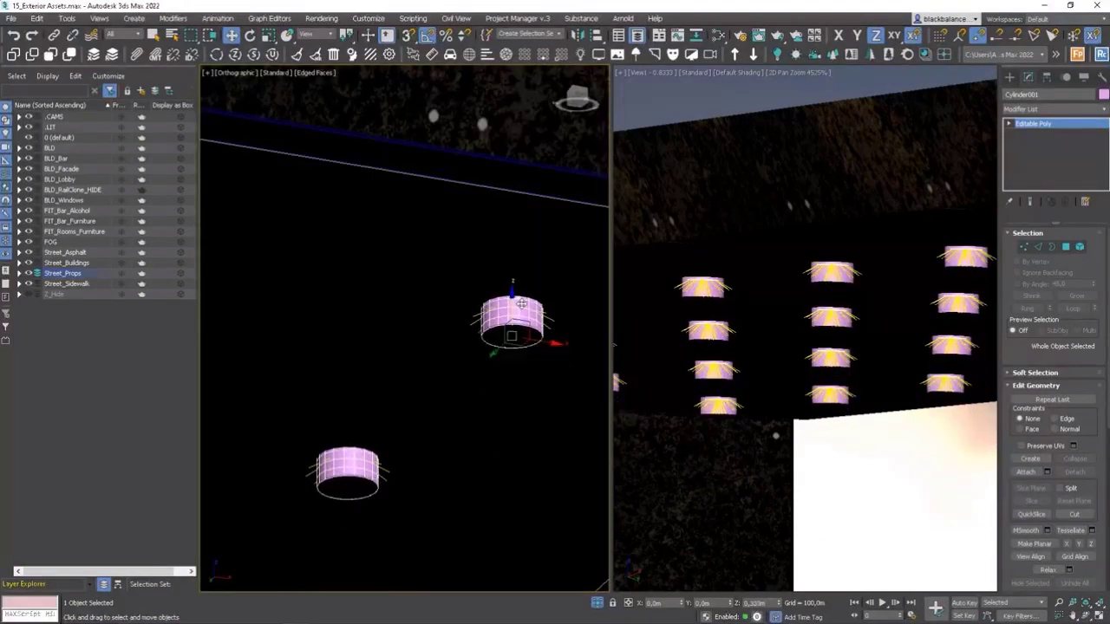
Select the canopy ceiling box and cut the UVW Map modifier from its stack.
{"action": "left_click", "coordinate": [404, 288]}
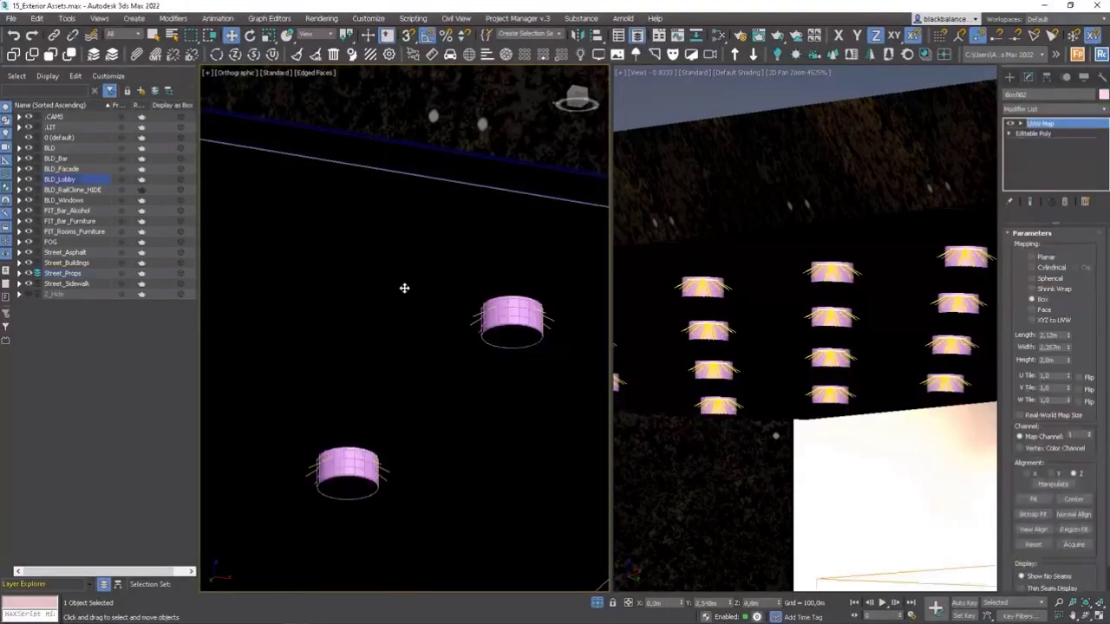
{"action": "right_click", "coordinate": [1044, 125]}
{"action": "left_click", "coordinate": [991, 176]}
{"action": "left_click", "coordinate": [1071, 199]}
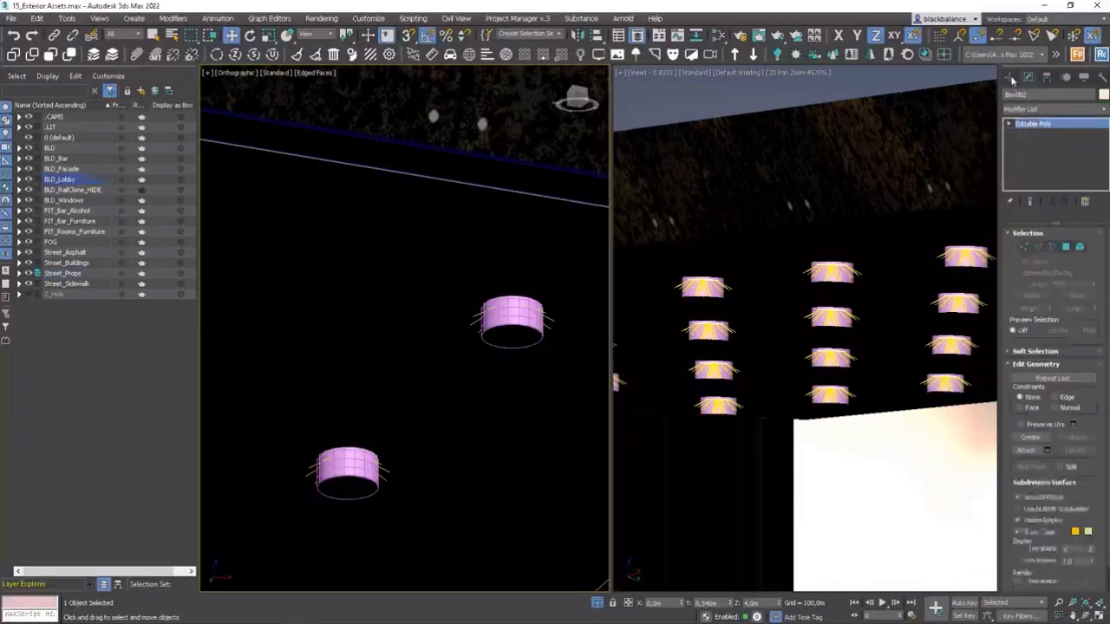
Try to subtract the attached cylinders from the canopy box with a ProBoolean Subtraction.
{"action": "left_click", "coordinate": [1009, 78]}
{"action": "left_click", "coordinate": [1040, 113]}
{"action": "left_click", "coordinate": [1040, 144]}
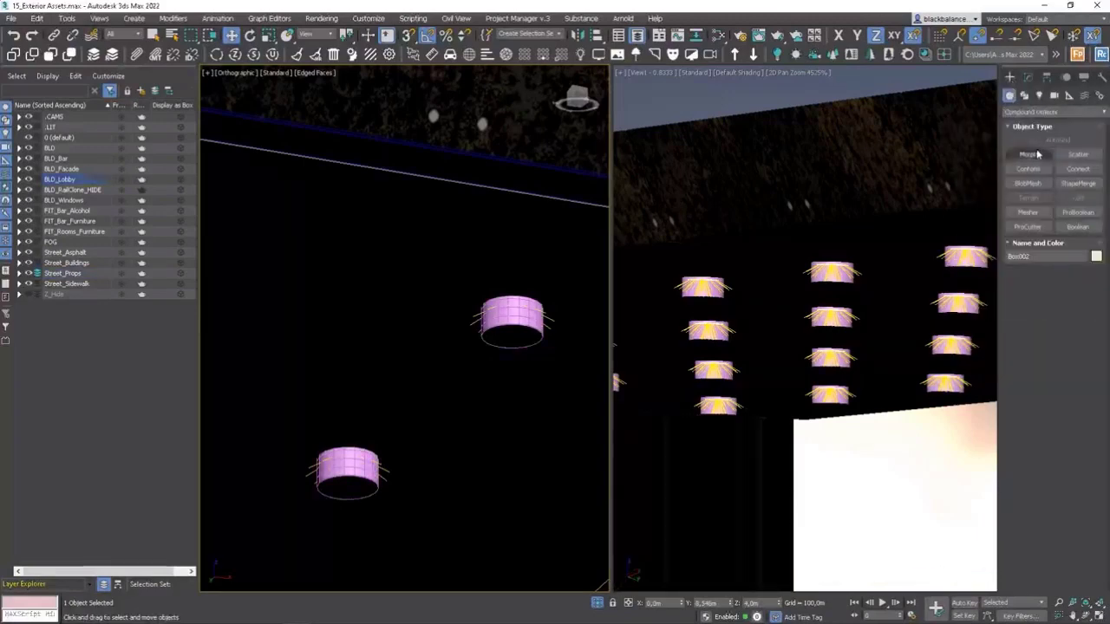
{"action": "left_click", "coordinate": [1078, 212]}
{"action": "left_click", "coordinate": [1052, 285]}
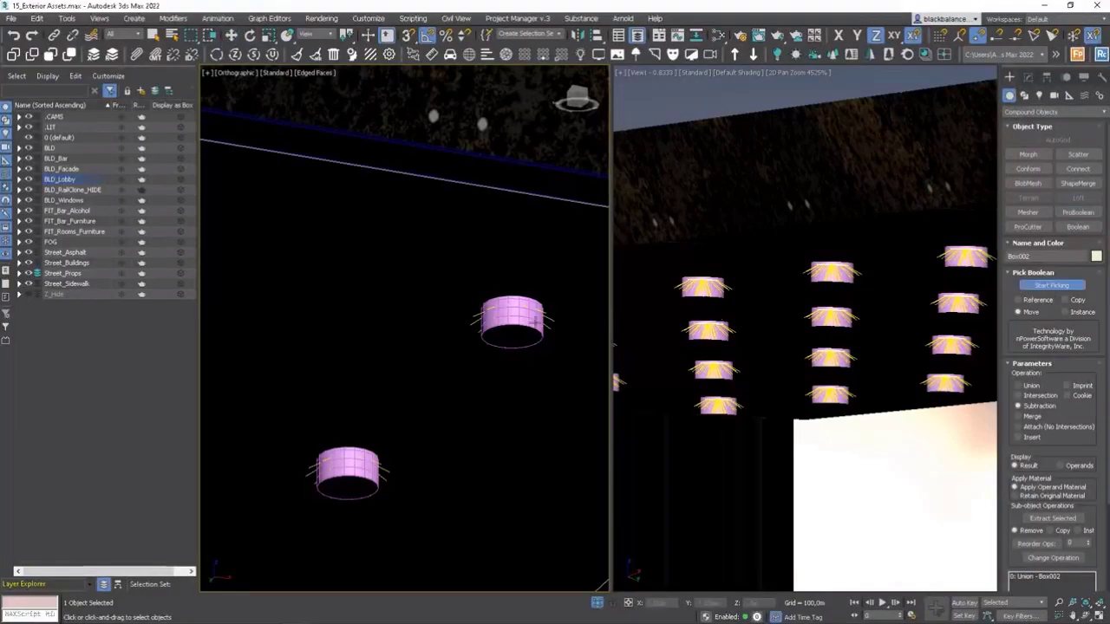
{"action": "left_click", "coordinate": [525, 327]}
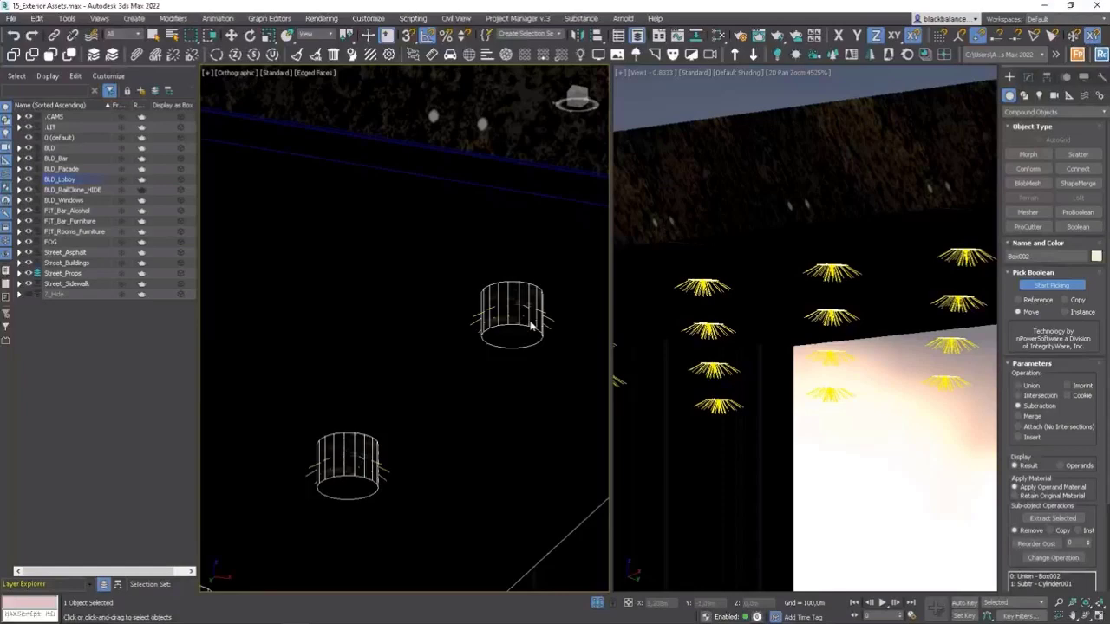
{"action": "left_click", "coordinate": [531, 326]}
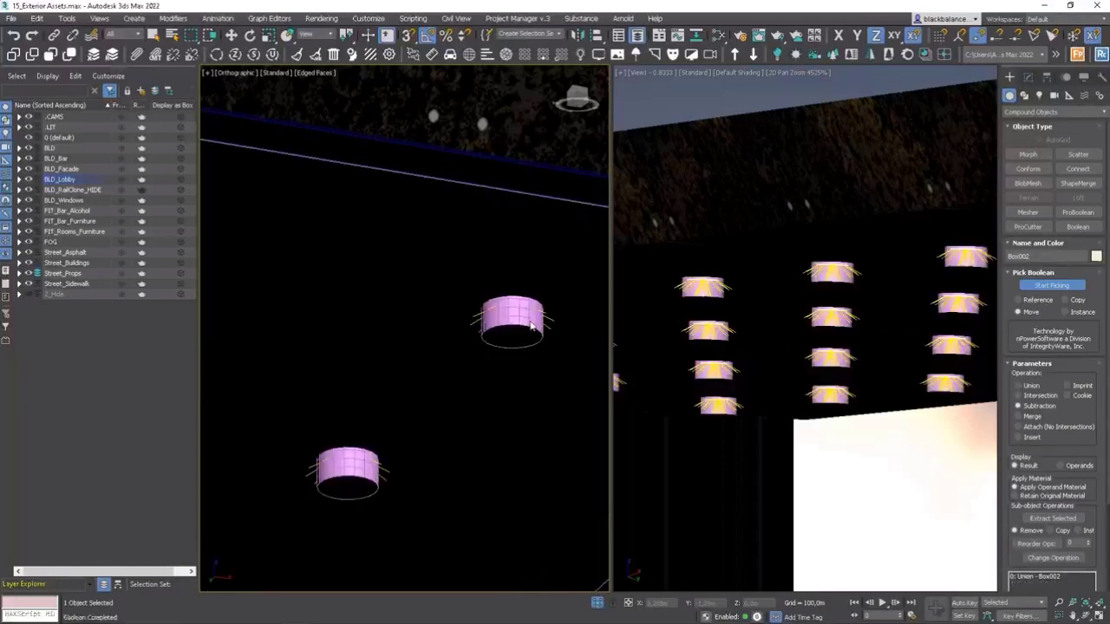
{"action": "scroll", "coordinate": [417, 332], "scroll_direction": "down", "scroll_amount": 5}
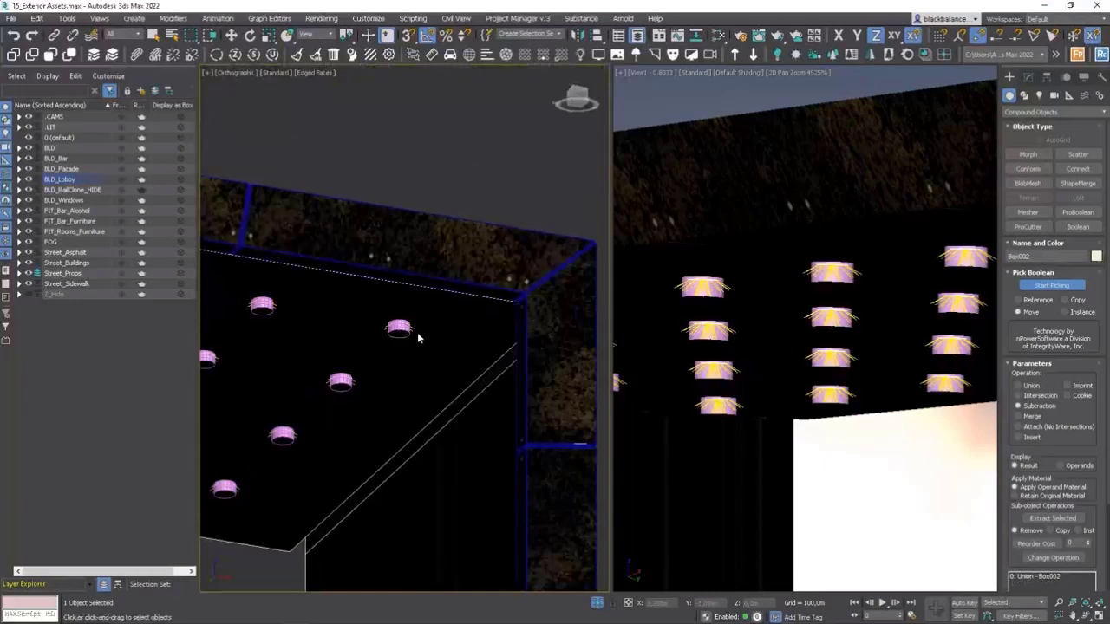
{"action": "middle_click_drag", "start_coordinate": [417, 332], "coordinate": [464, 334]}
{"action": "key", "text": "q"}
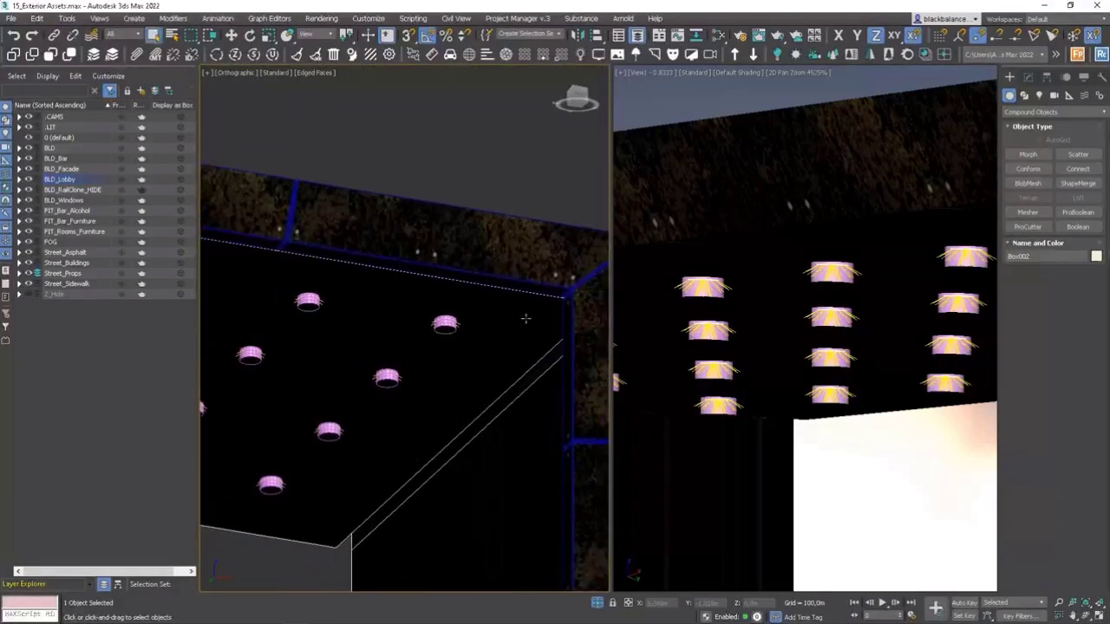
Convert the canopy box to Editable Poly and detach its underside ceiling polygon as a separate object.
{"action": "left_click", "coordinate": [1029, 77]}
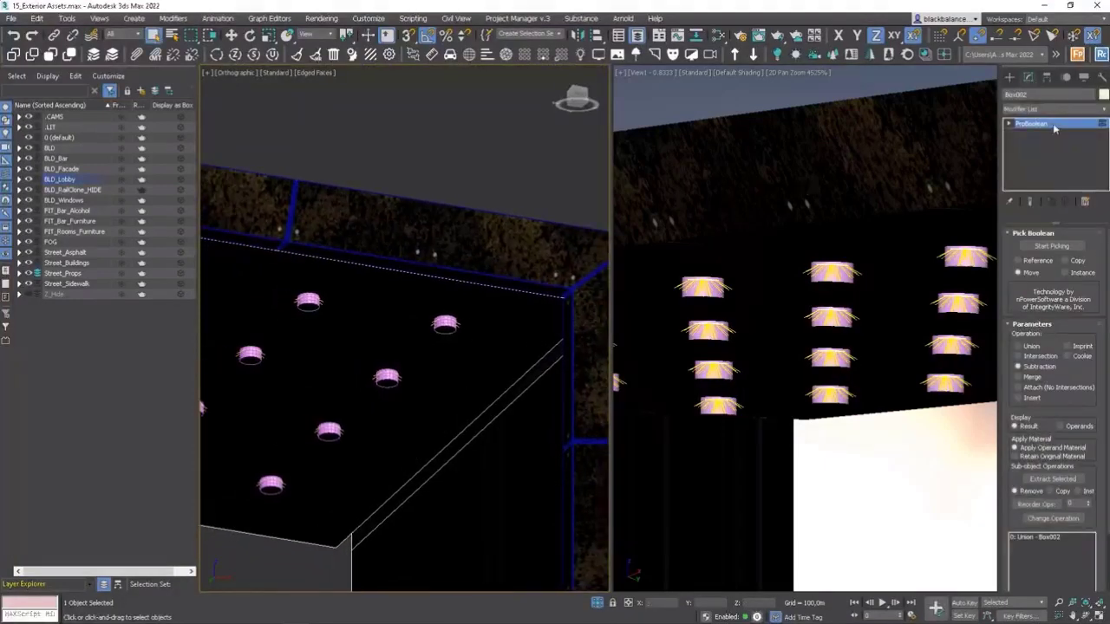
{"action": "key", "text": "ctrl+shift+e"}
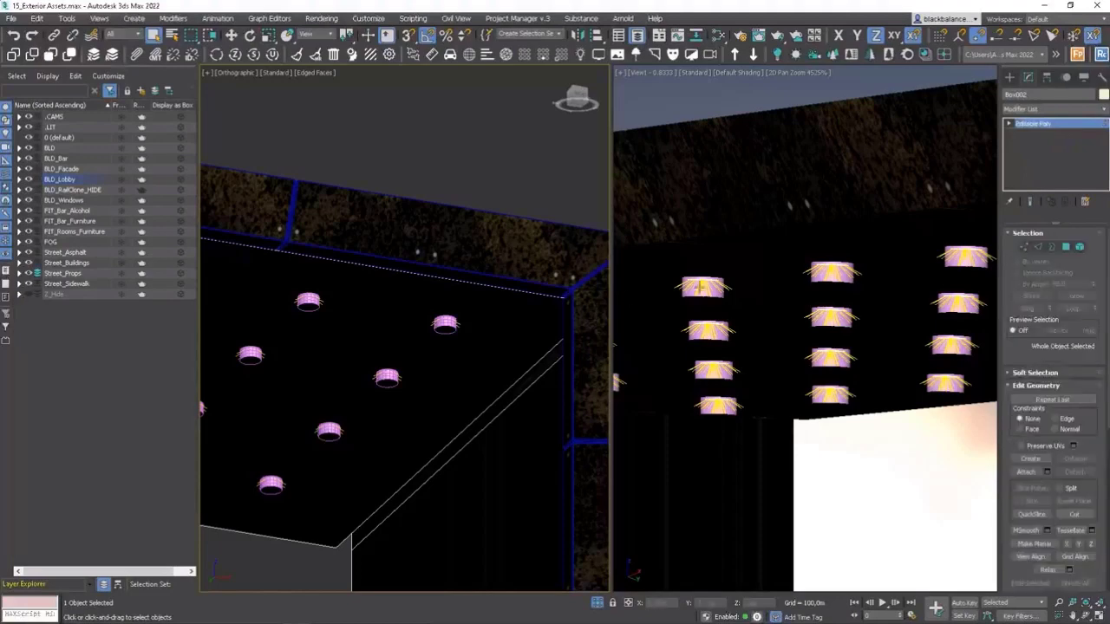
{"action": "left_click", "coordinate": [1068, 249]}
{"action": "left_click", "coordinate": [508, 326]}
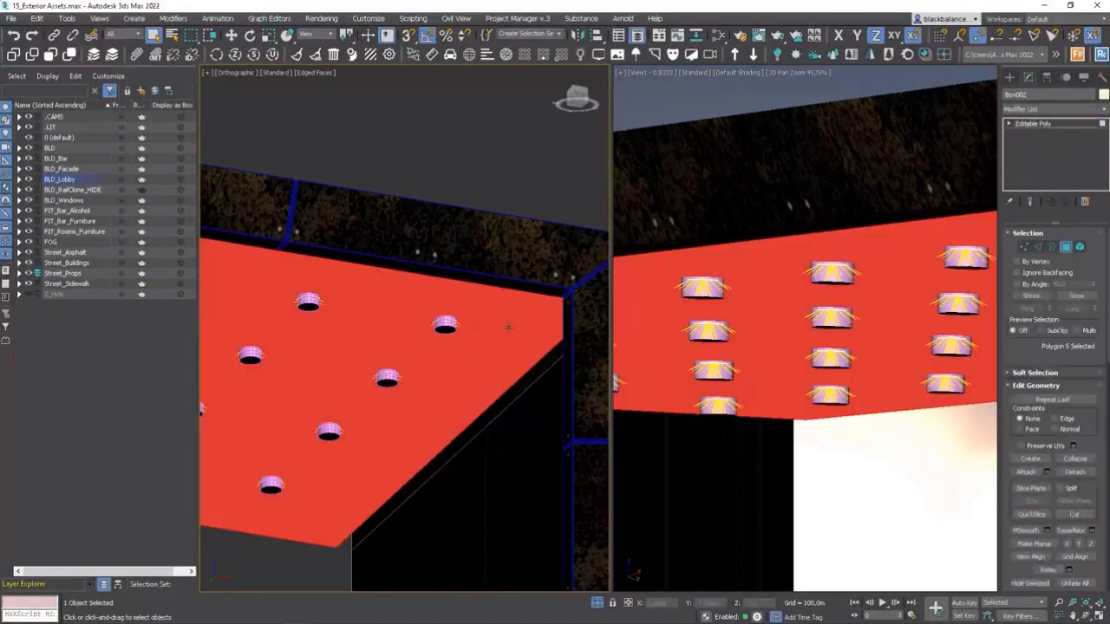
{"action": "left_click", "coordinate": [1075, 472]}
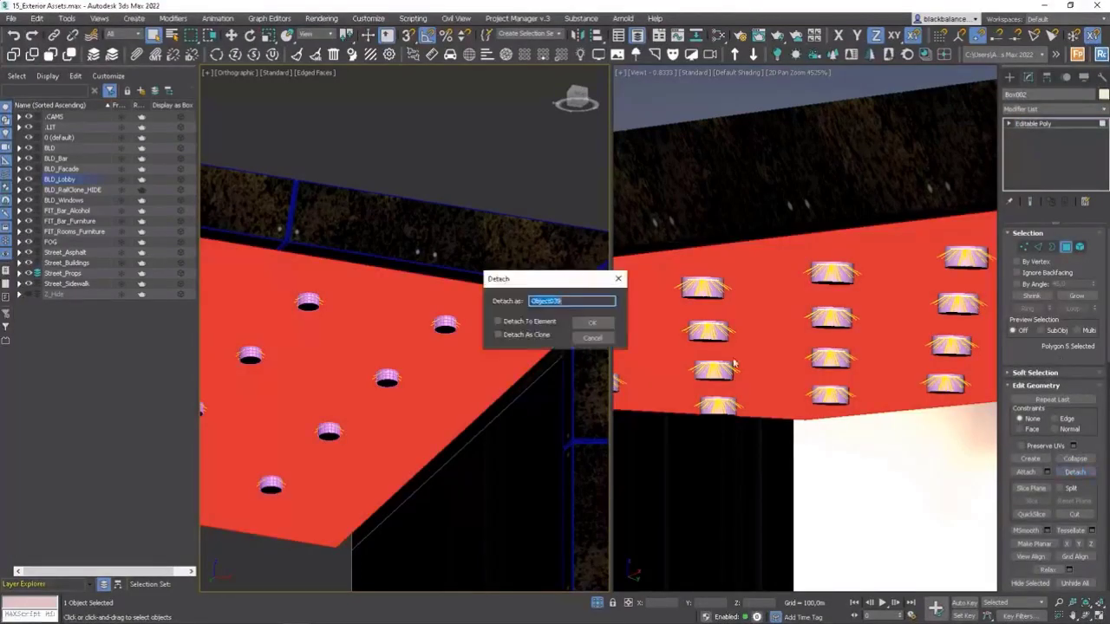
{"action": "left_click", "coordinate": [595, 325]}
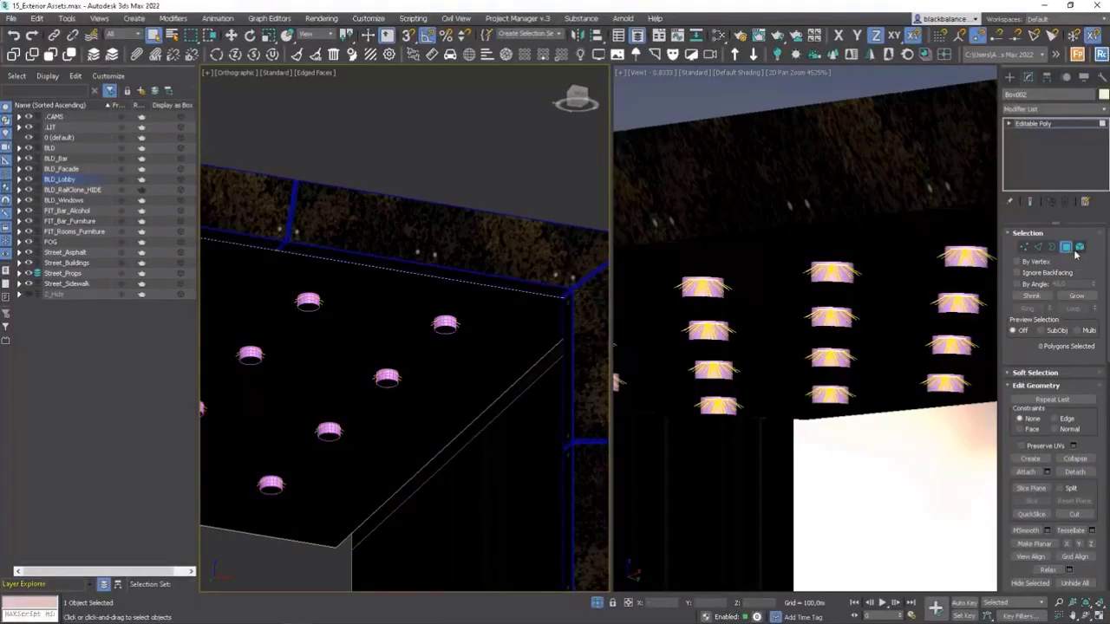
Leave polygon editing and paste the cut UVW Map modifier back onto the canopy box.
{"action": "left_click", "coordinate": [1029, 124]}
{"action": "right_click", "coordinate": [1033, 124]}
{"action": "left_click", "coordinate": [1040, 130]}
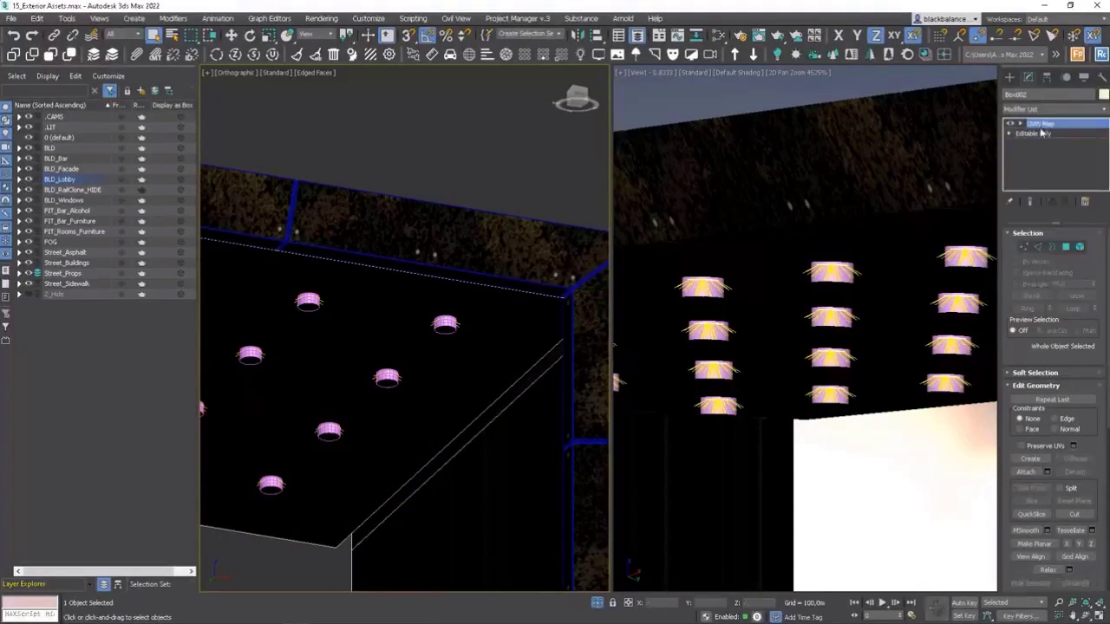
Thicken the detached ceiling with a Shell modifier using an Inner Amount of 0.1 m and an Outer Amount of 0.0 m.
{"action": "left_click", "coordinate": [510, 323]}
{"action": "left_click", "coordinate": [1104, 110]}
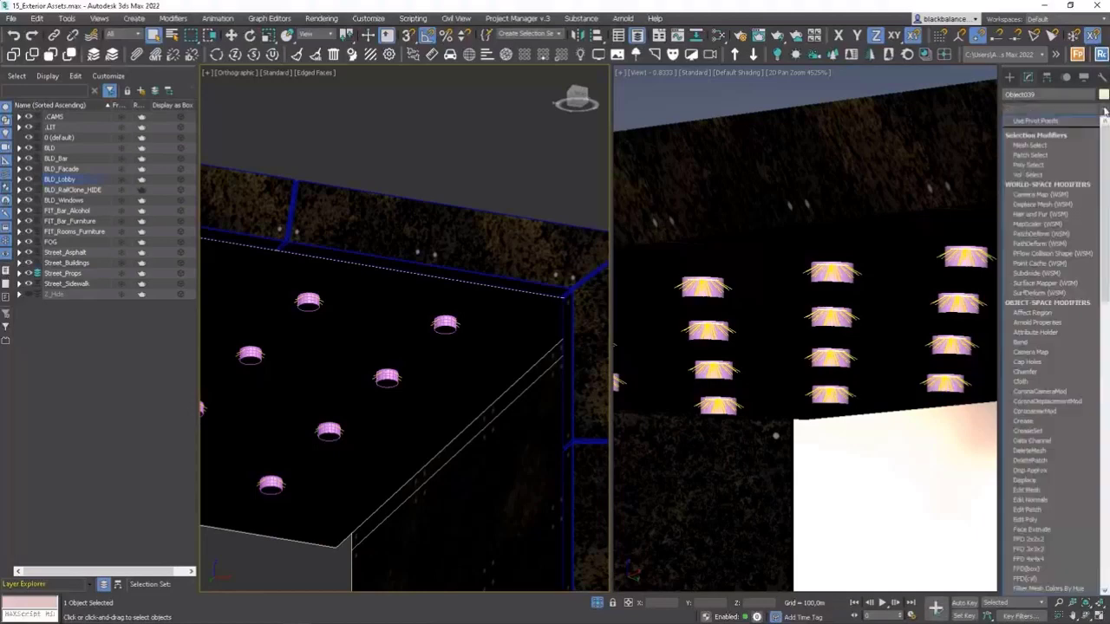
{"action": "left_click", "coordinate": [1020, 189]}
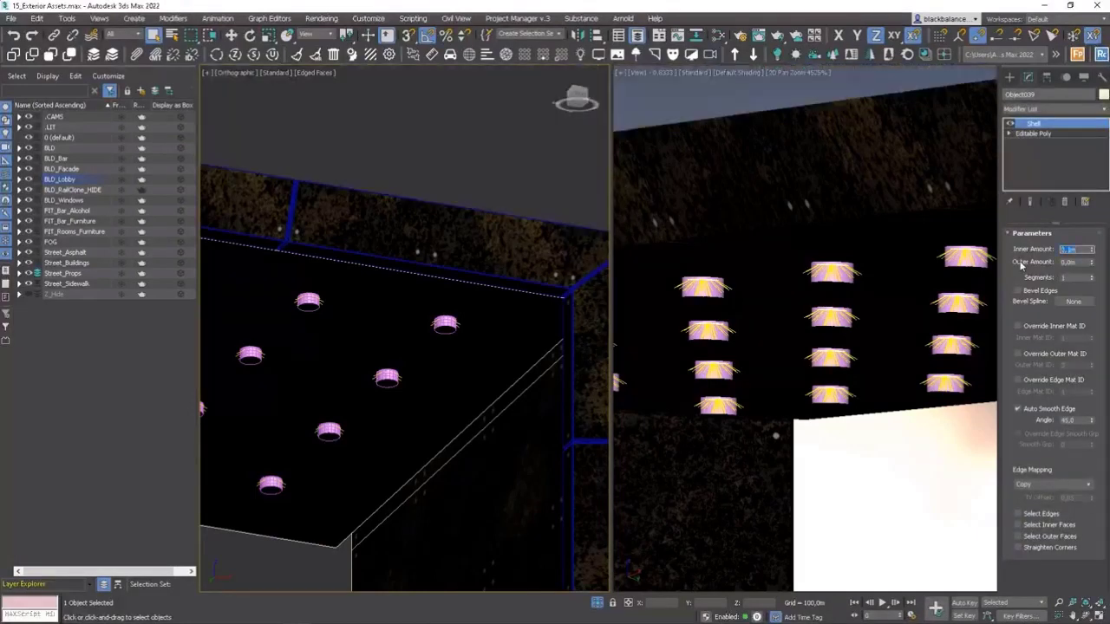
{"action": "middle_click_drag", "start_coordinate": [511, 253], "coordinate": [536, 283], "text": "alt"}
{"action": "scroll", "coordinate": [507, 184], "scroll_direction": "up", "scroll_amount": 6}
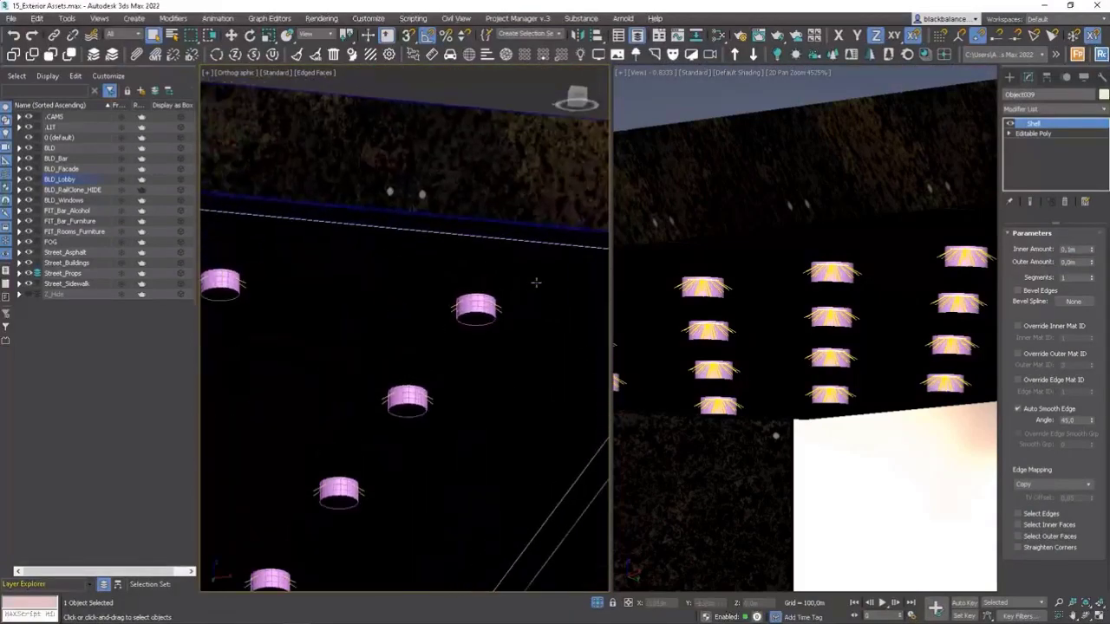
Subtract the attached cylinders from the shelled ceiling with ProBoolean to cut the round light recesses.
{"action": "left_click", "coordinate": [1009, 76]}
{"action": "left_click", "coordinate": [1077, 213]}
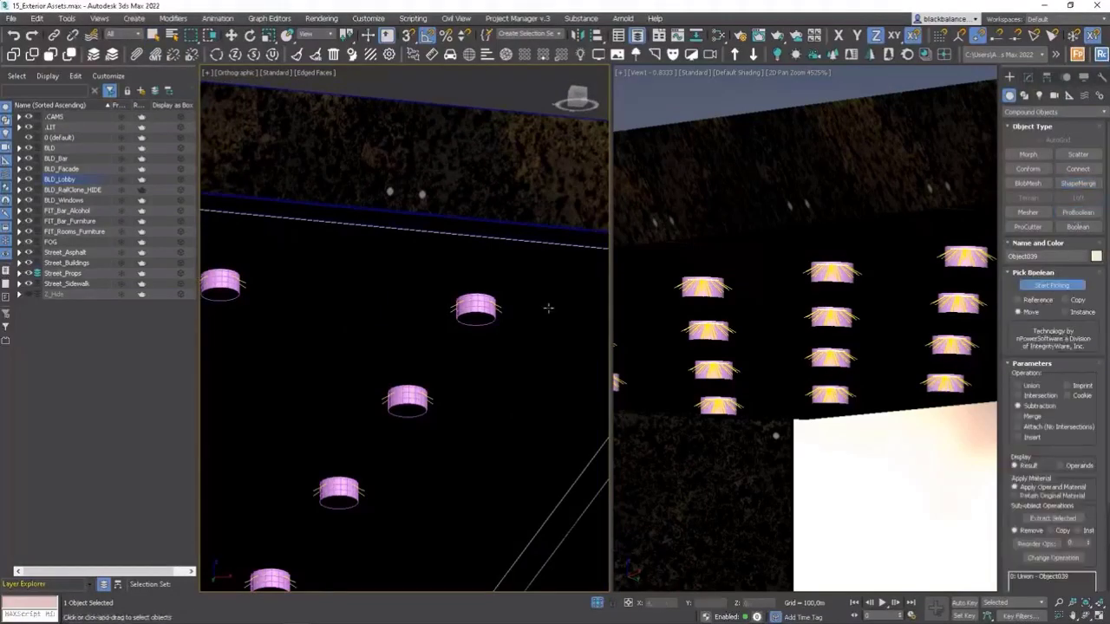
{"action": "left_click", "coordinate": [488, 317]}
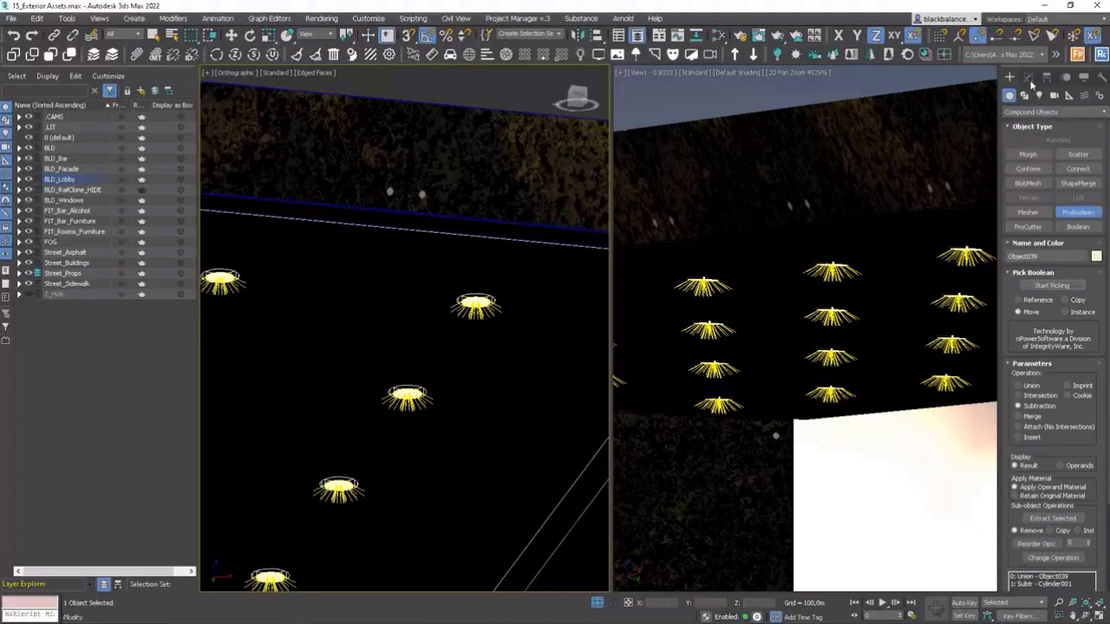
Convert the perforated ceiling to Editable Poly and paste the UVW Map modifier onto it.
{"action": "left_click", "coordinate": [1028, 76]}
{"action": "right_click", "coordinate": [1031, 124]}
{"action": "left_click", "coordinate": [1044, 195]}
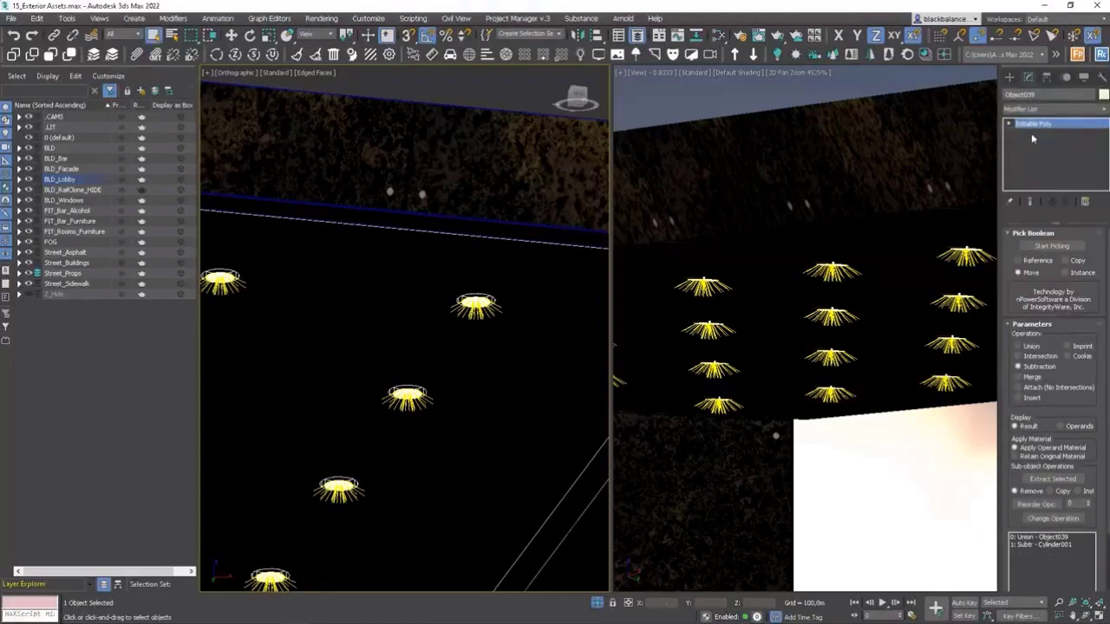
{"action": "right_click", "coordinate": [1043, 142]}
{"action": "left_click", "coordinate": [1026, 126]}
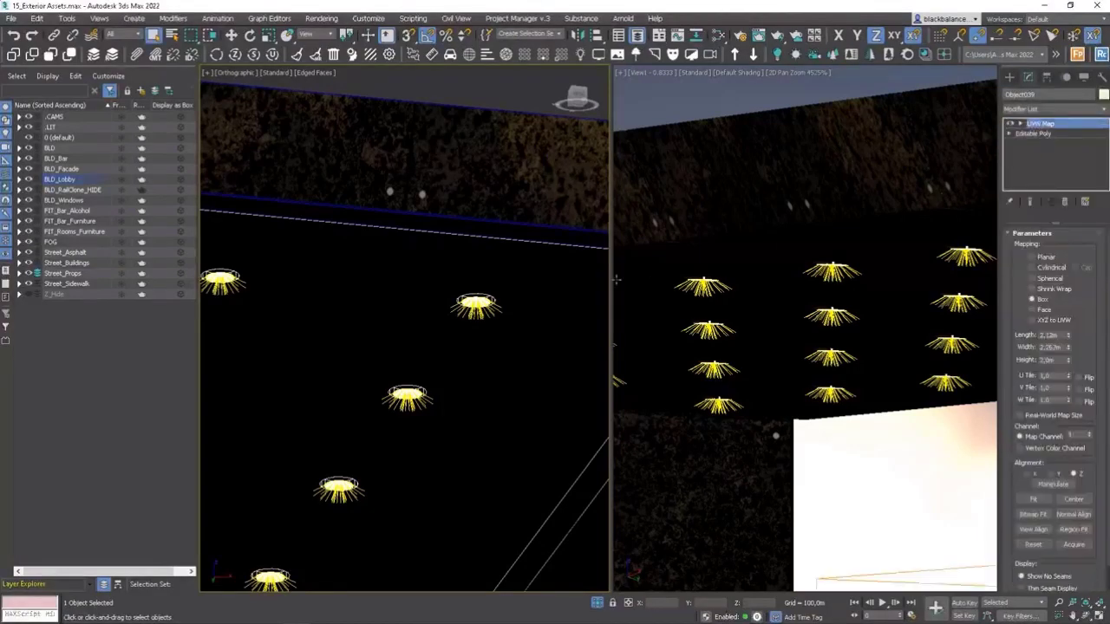
Select one canopy ceiling light and extend the selection to all of its instances.
{"action": "middle_click_drag", "start_coordinate": [495, 285], "coordinate": [515, 266]}
{"action": "scroll", "coordinate": [520, 271], "scroll_direction": "down", "scroll_amount": 5}
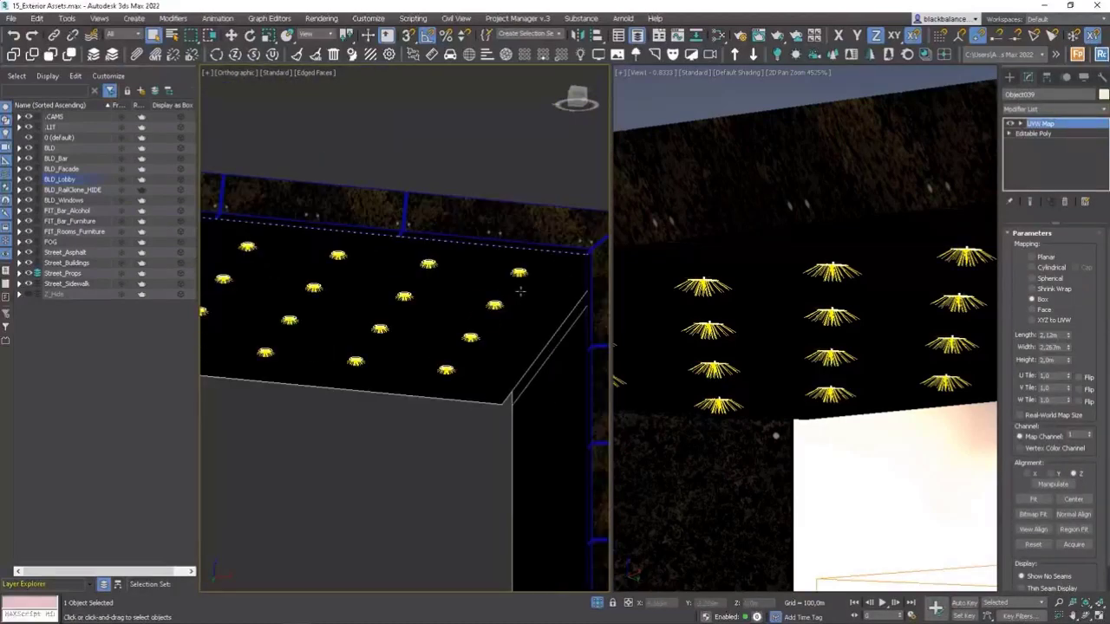
{"action": "scroll", "coordinate": [520, 291], "scroll_direction": "up", "scroll_amount": 5}
{"action": "left_click", "coordinate": [515, 245]}
{"action": "right_click", "coordinate": [512, 244]}
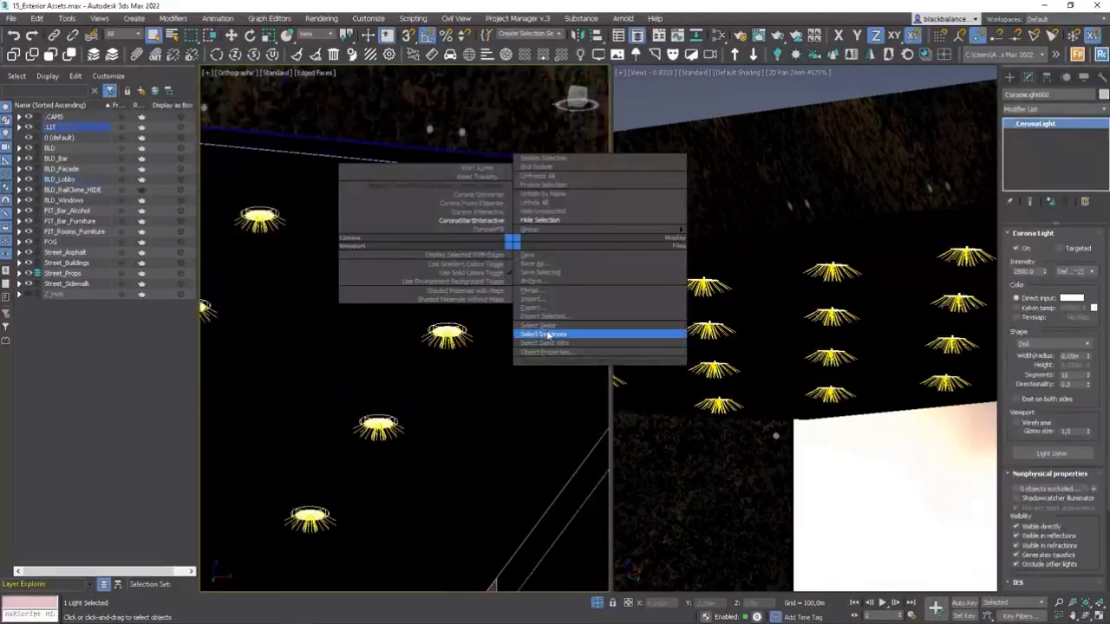
{"action": "left_click", "coordinate": [542, 333]}
Raise all selected Corona lights slightly along Z into the ceiling recesses using relative offset coordinates.
{"action": "key", "text": "f"}
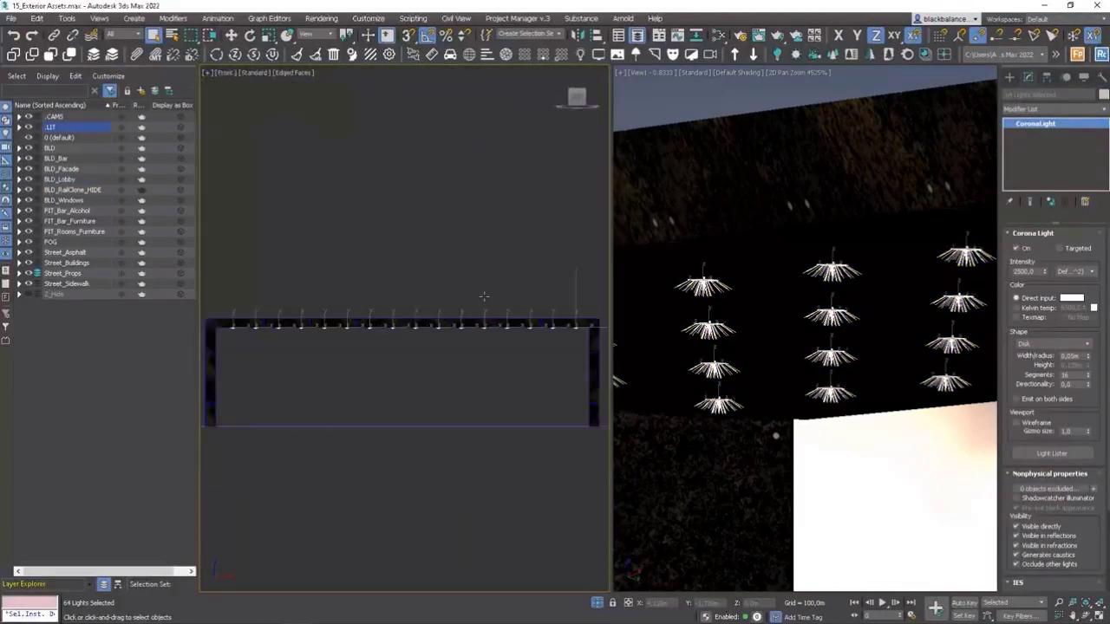
{"action": "scroll", "coordinate": [572, 322], "scroll_direction": "up", "scroll_amount": 6}
{"action": "middle_click_drag", "start_coordinate": [578, 355], "coordinate": [577, 319], "text": "alt"}
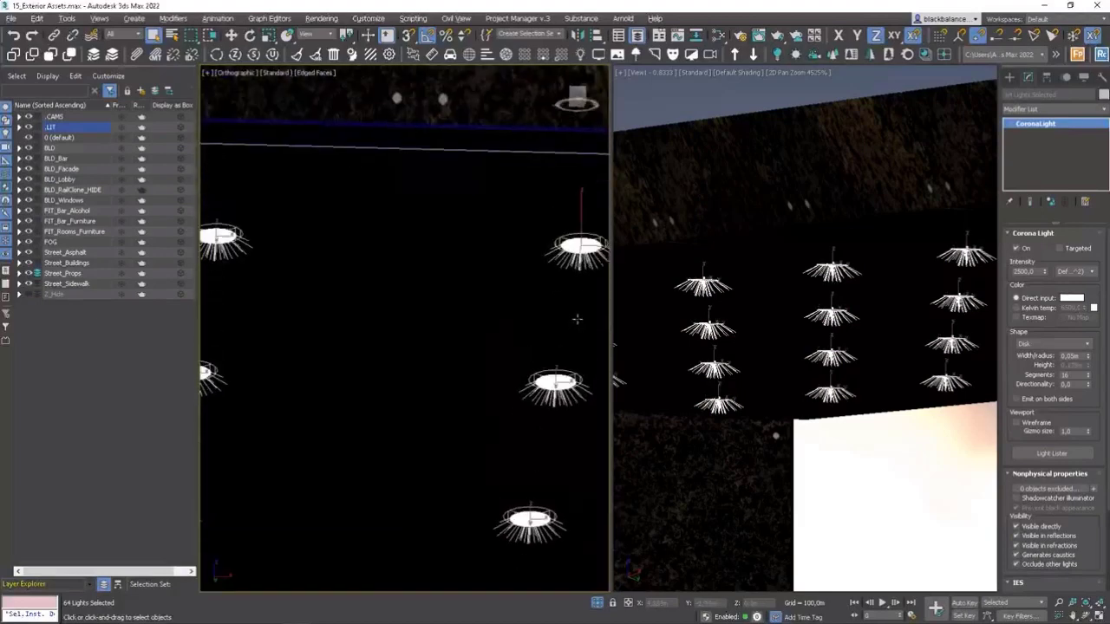
{"action": "scroll", "coordinate": [518, 260], "scroll_direction": "up", "scroll_amount": 5}
{"action": "key", "text": "w"}
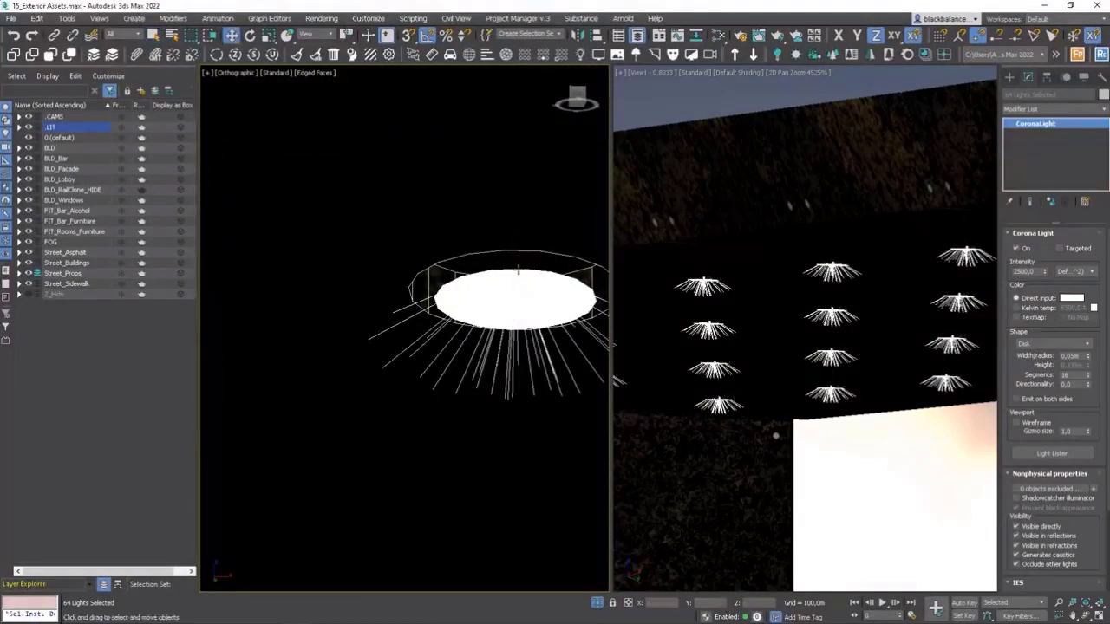
{"action": "left_click", "coordinate": [628, 605]}
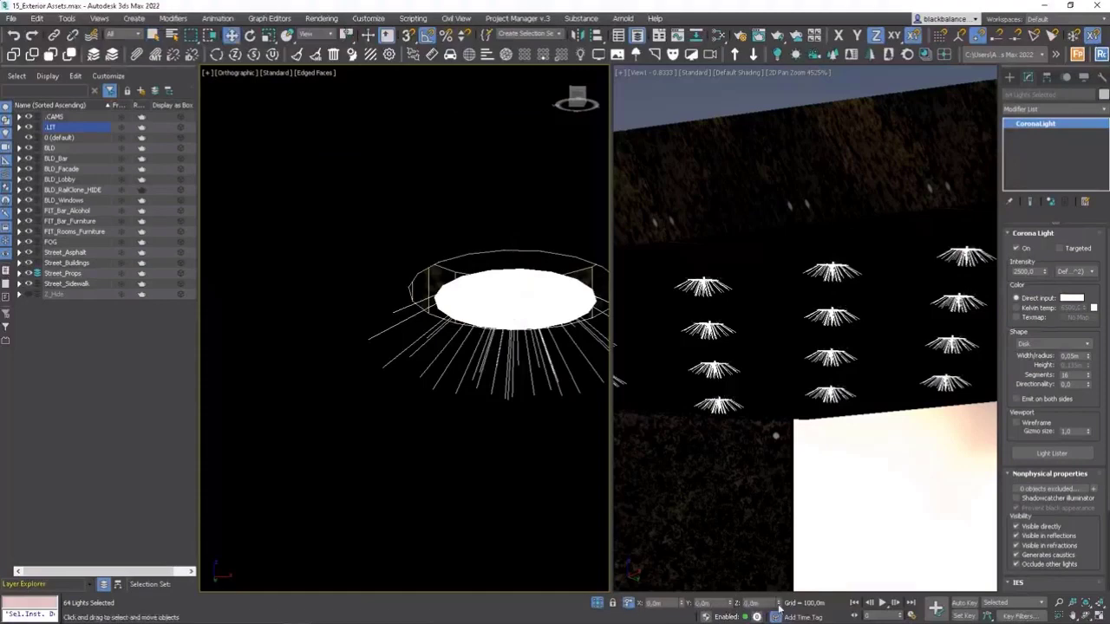
{"action": "left_click_drag", "start_coordinate": [780, 605], "coordinate": [787, 581]}
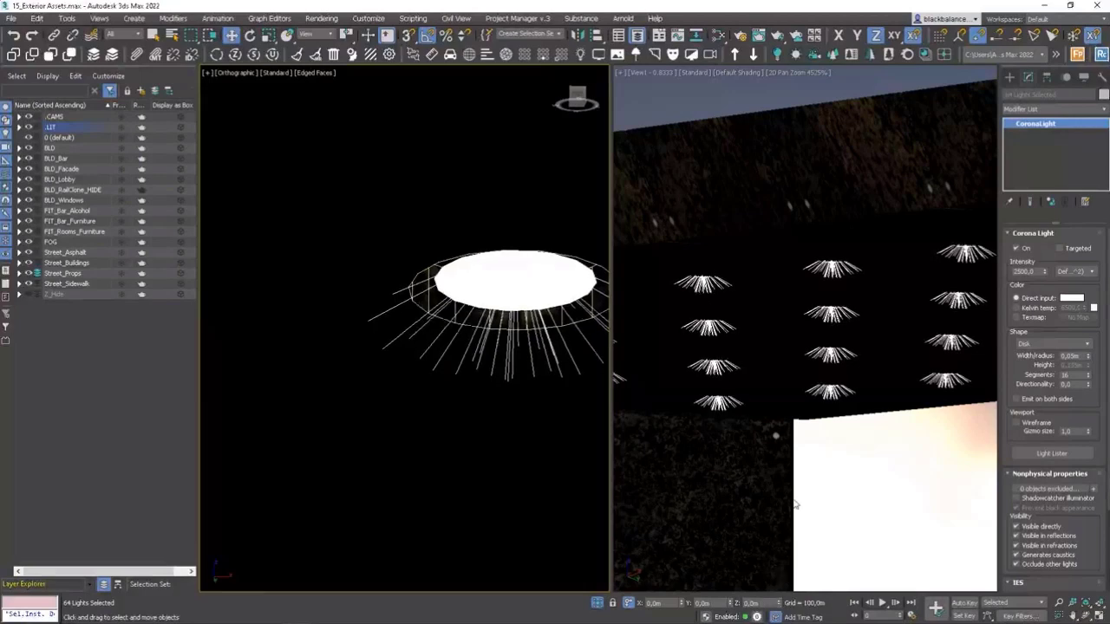
Fine-tune the selected lights' Z offset against a close-up of a light disc in the camera view.
{"action": "scroll", "coordinate": [834, 373], "scroll_direction": "up", "scroll_amount": 3}
{"action": "scroll", "coordinate": [842, 171], "scroll_direction": "up", "scroll_amount": 4}
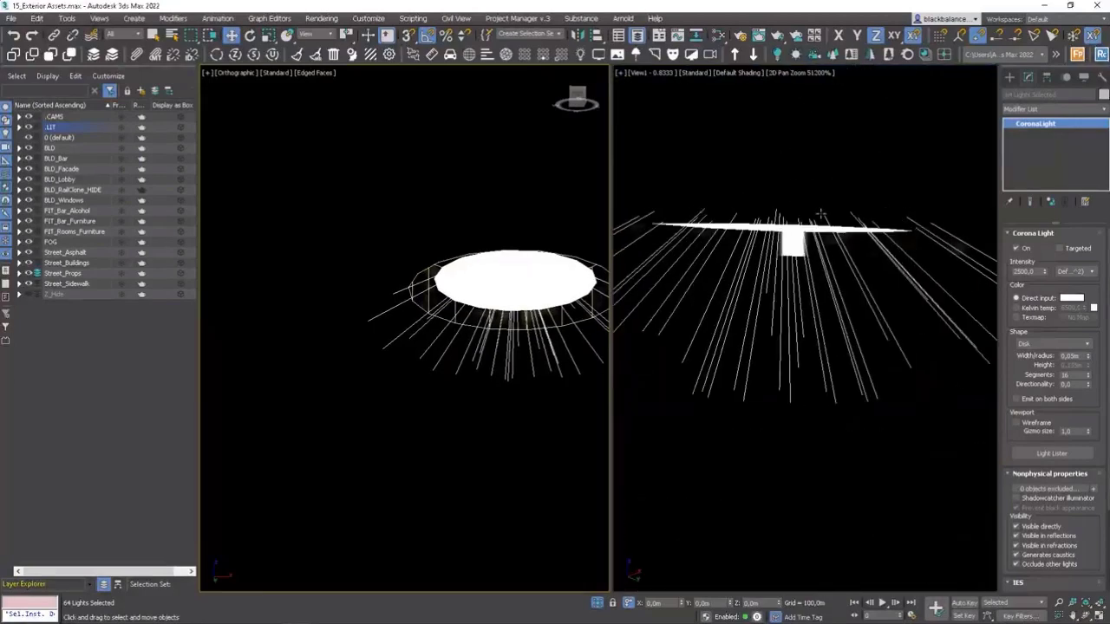
{"action": "scroll", "coordinate": [820, 213], "scroll_direction": "down", "scroll_amount": 2}
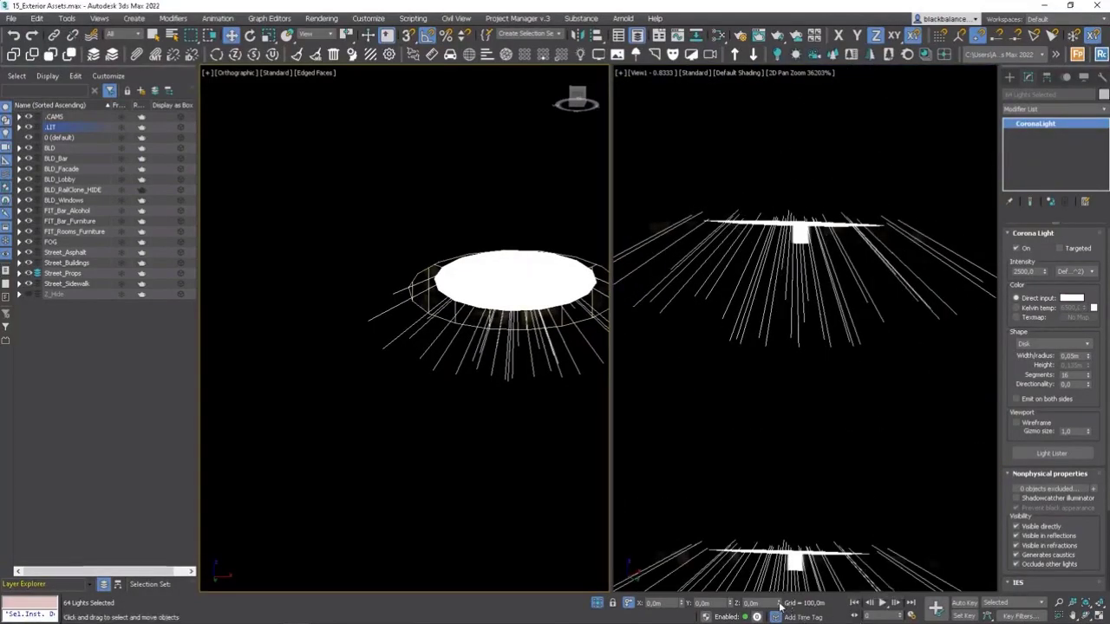
{"action": "left_click_drag", "start_coordinate": [780, 603], "coordinate": [781, 603]}
{"action": "scroll", "coordinate": [768, 416], "scroll_direction": "down", "scroll_amount": 15}
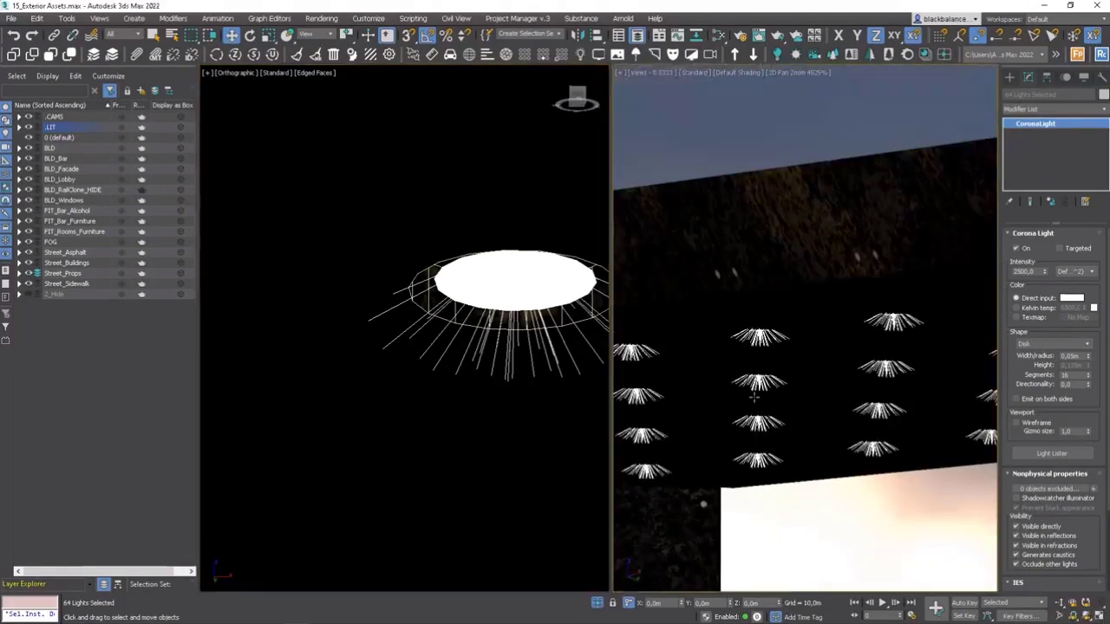
Turn off 2D Pan Zoom in the camera view and unhide Box668 in the FOG layer.
{"action": "scroll", "coordinate": [863, 405], "scroll_direction": "up", "scroll_amount": 1}
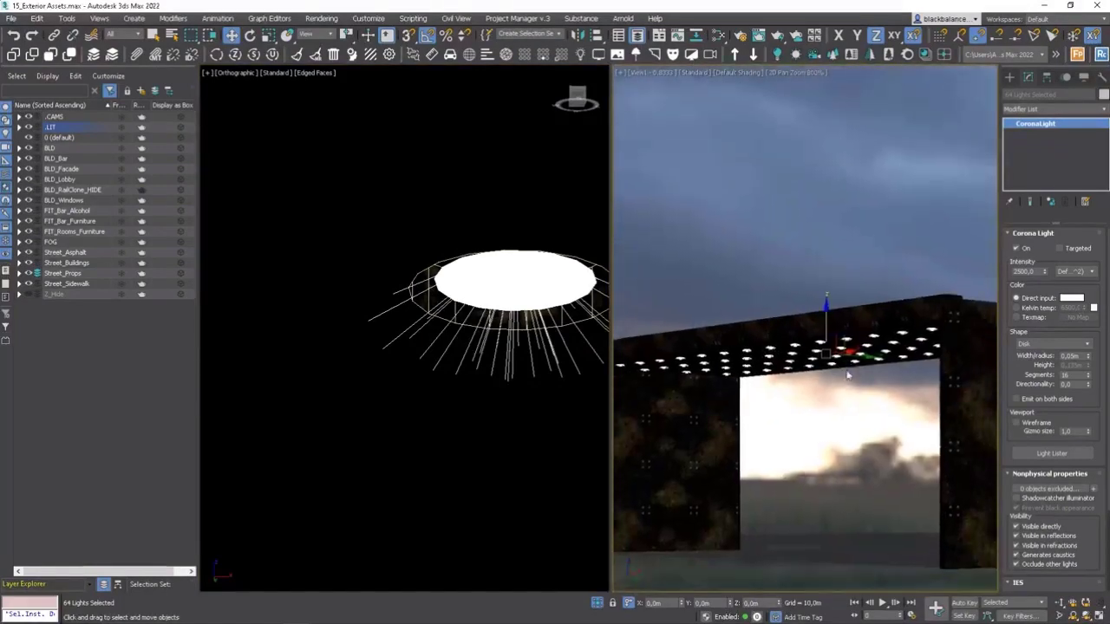
{"action": "right_click", "coordinate": [842, 367]}
{"action": "left_click", "coordinate": [813, 398]}
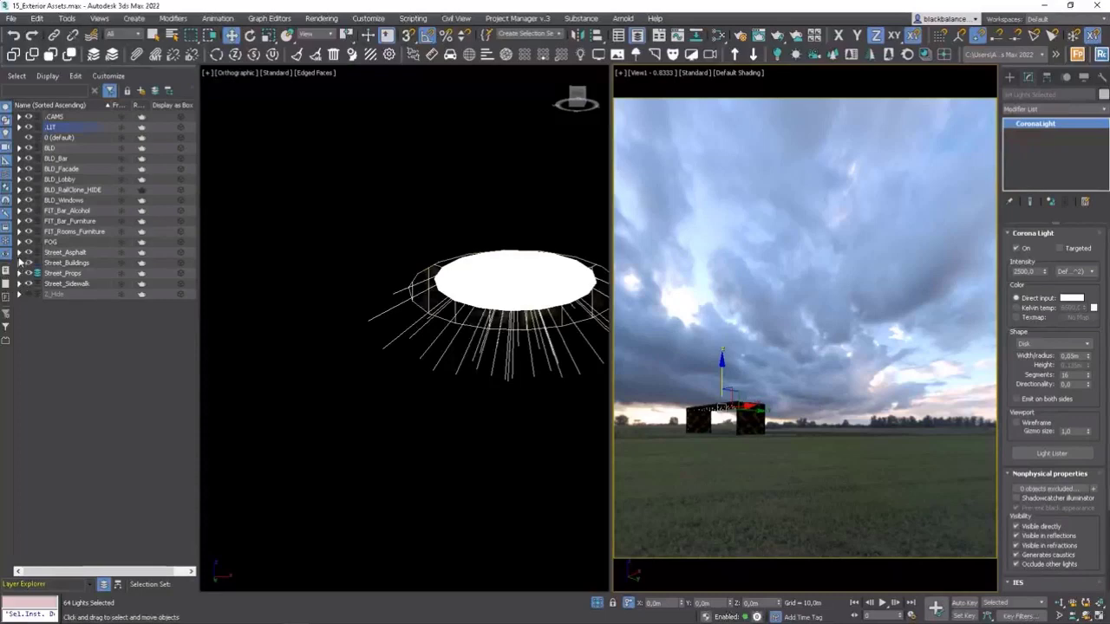
{"action": "left_click", "coordinate": [19, 242]}
{"action": "left_click", "coordinate": [36, 253]}
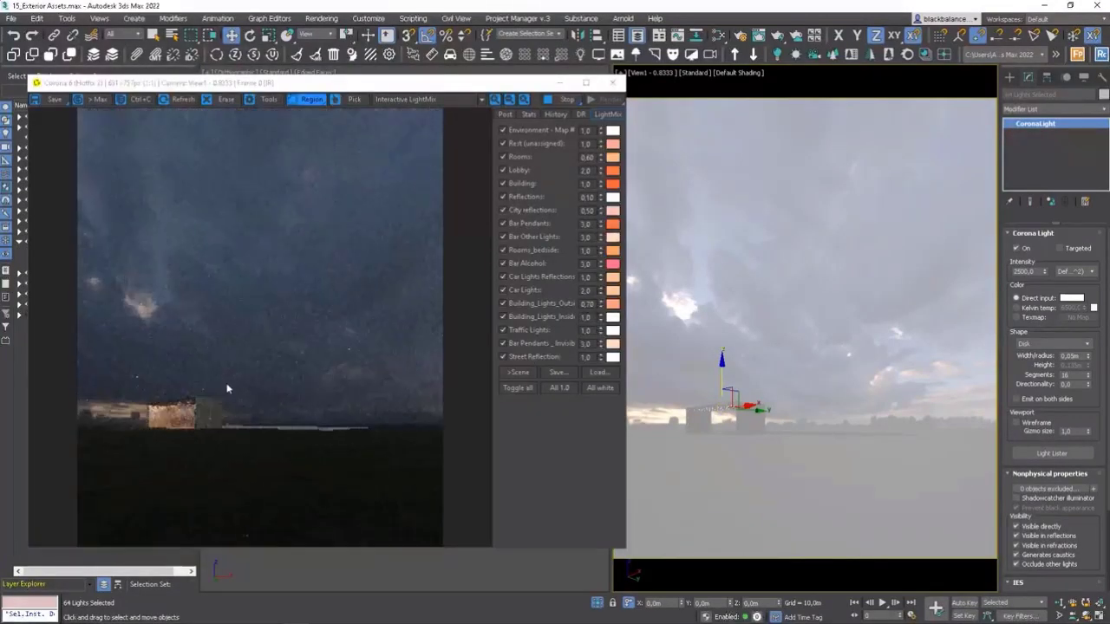
Limit the interactive render to a region around the canopy and examine its ceiling lights up close.
{"action": "left_click_drag", "start_coordinate": [228, 384], "coordinate": [158, 433]}
{"action": "scroll", "coordinate": [167, 416], "scroll_direction": "up", "scroll_amount": 2}
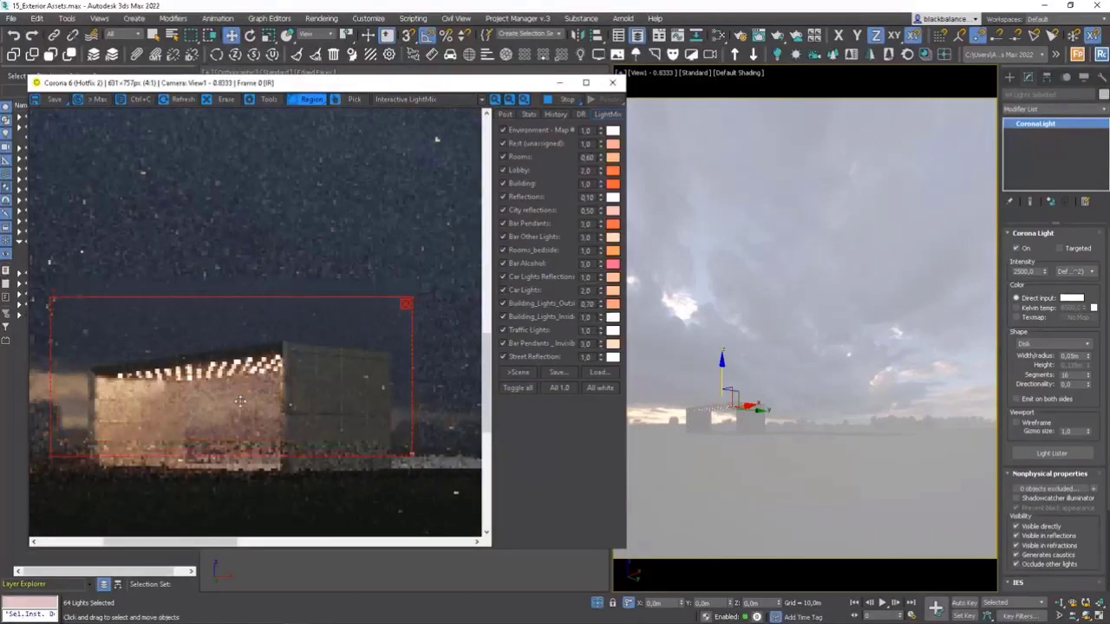
{"action": "scroll", "coordinate": [256, 390], "scroll_direction": "down", "scroll_amount": 2}
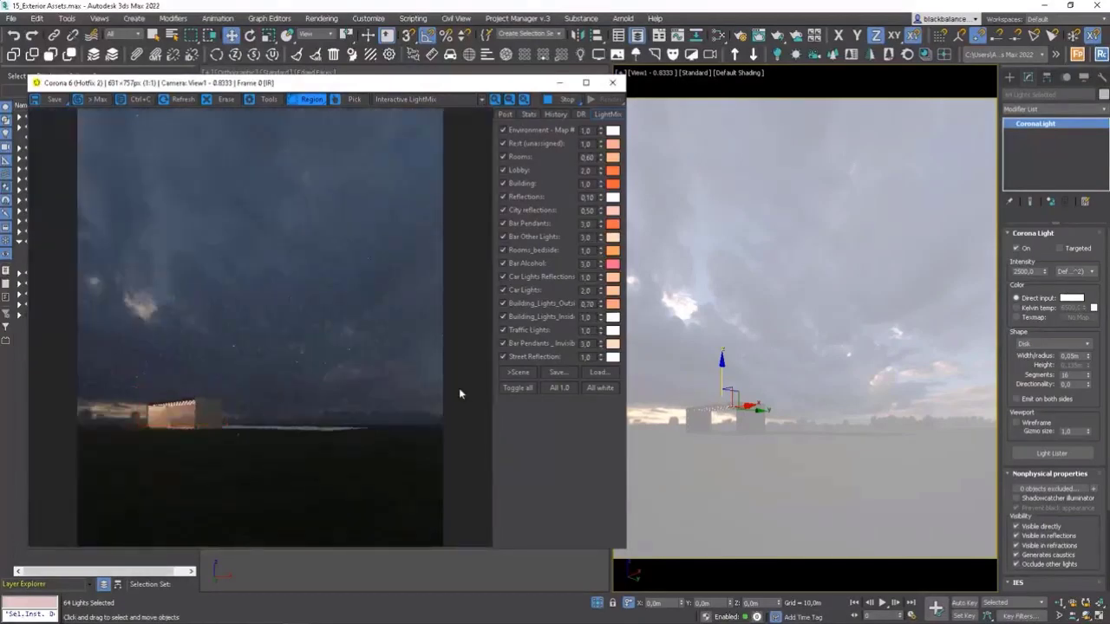
Frame the canopy in the camera view with 2D Pan Zoom and set a render region over its ceiling lights.
{"action": "right_click", "coordinate": [759, 368]}
{"action": "left_click", "coordinate": [721, 398]}
{"action": "scroll", "coordinate": [726, 399], "scroll_direction": "up", "scroll_amount": 5}
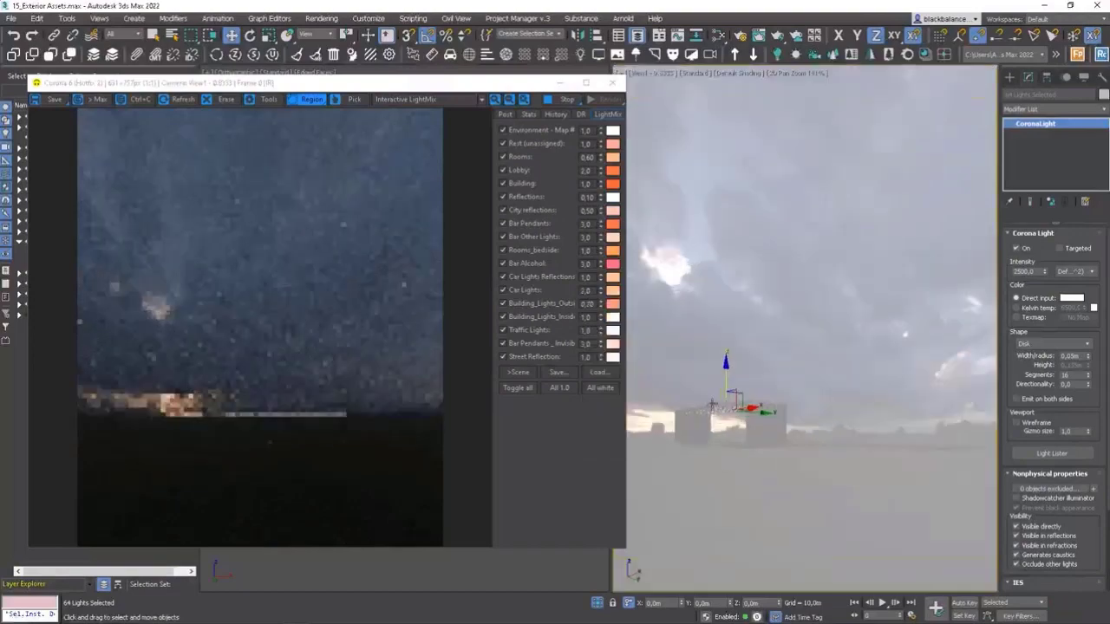
{"action": "scroll", "coordinate": [746, 398], "scroll_direction": "up", "scroll_amount": 5}
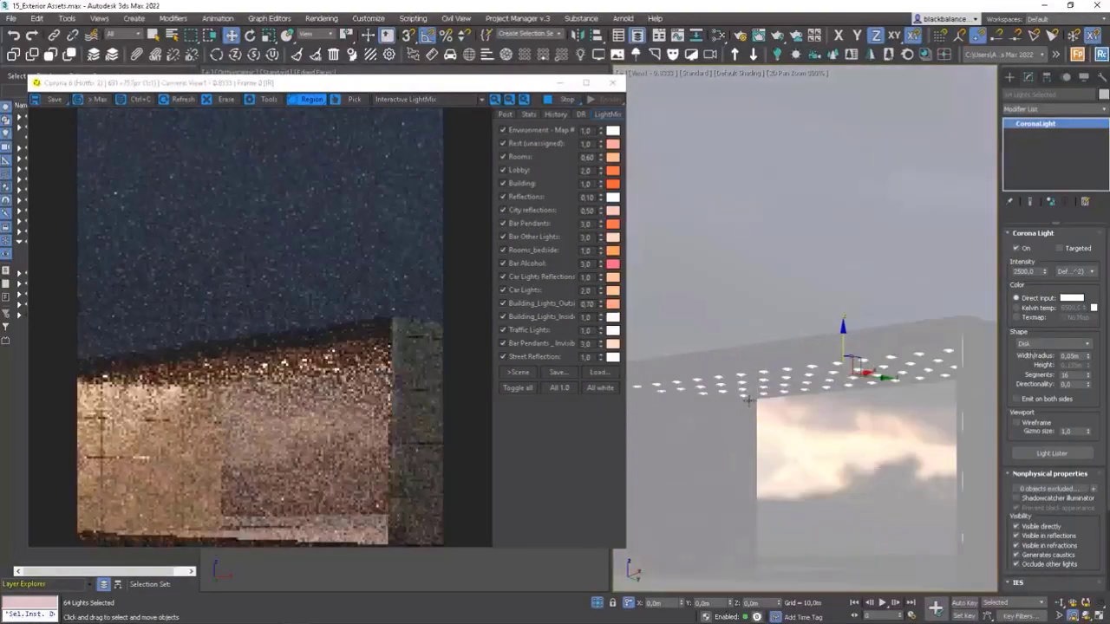
{"action": "mouse_move", "coordinate": [250, 330]}
{"action": "left_mouse_down"}
{"action": "mouse_move", "coordinate": [339, 346]}
{"action": "mouse_move", "coordinate": [338, 392]}
{"action": "mouse_move", "coordinate": [396, 371]}
{"action": "left_mouse_up"}
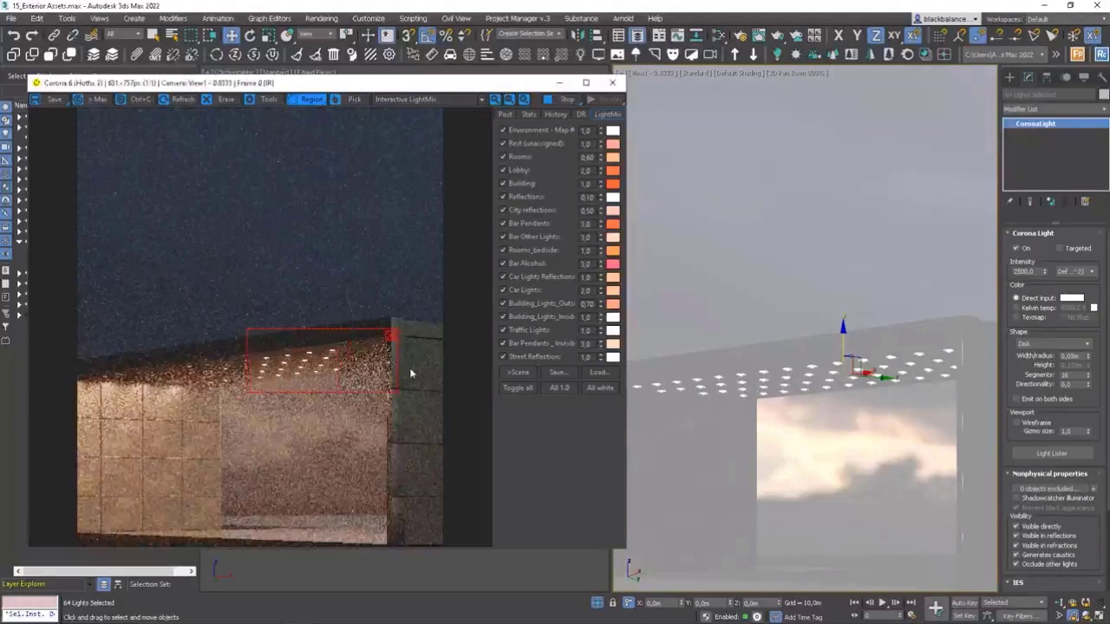
Offset the selected lights by 0.01 m along Z and readjust their height in the recesses against the interactive render.
{"action": "double_click", "coordinate": [756, 604]}
{"action": "type", "text": "0,01"}
{"action": "key", "text": "Return"}
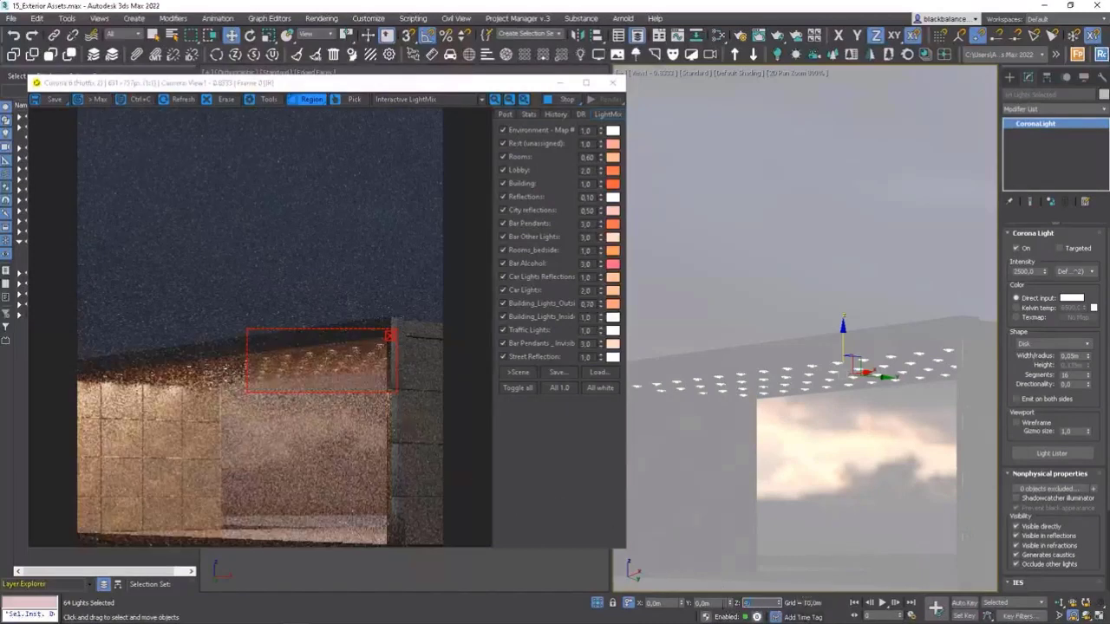
{"action": "key", "text": "Return"}
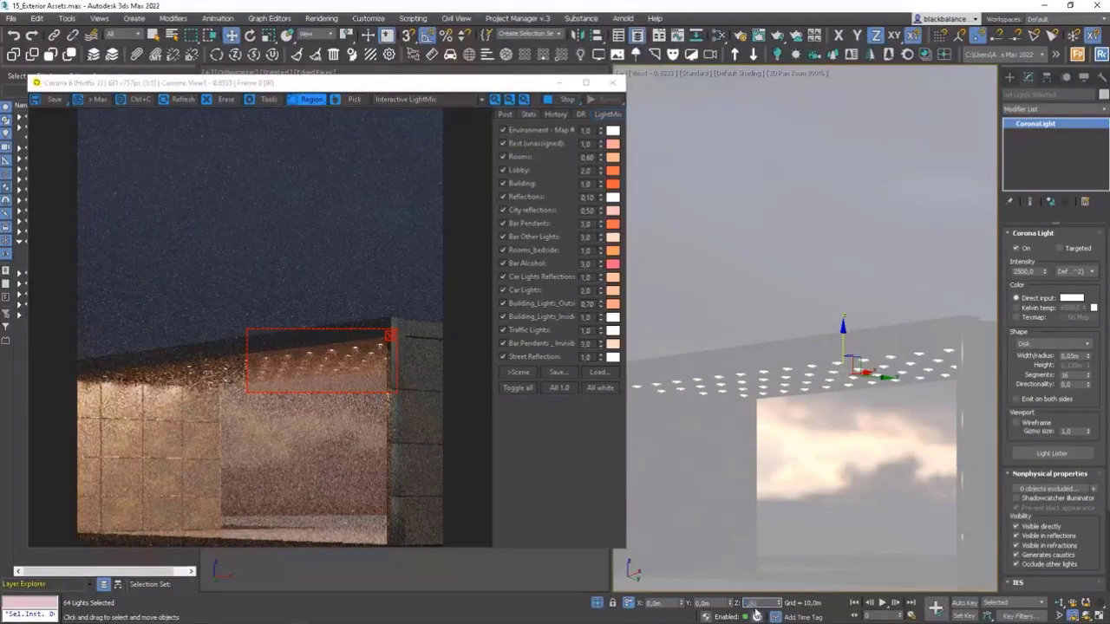
{"action": "key", "text": "Return"}
Examine the rest of the ceiling lights in a render region, and stop and close the interactive render.
{"action": "left_click_drag", "start_coordinate": [340, 361], "coordinate": [215, 376]}
{"action": "scroll", "coordinate": [371, 368], "scroll_direction": "up", "scroll_amount": 1}
{"action": "scroll", "coordinate": [371, 369], "scroll_direction": "down", "scroll_amount": 1}
{"action": "left_click", "coordinate": [244, 347]}
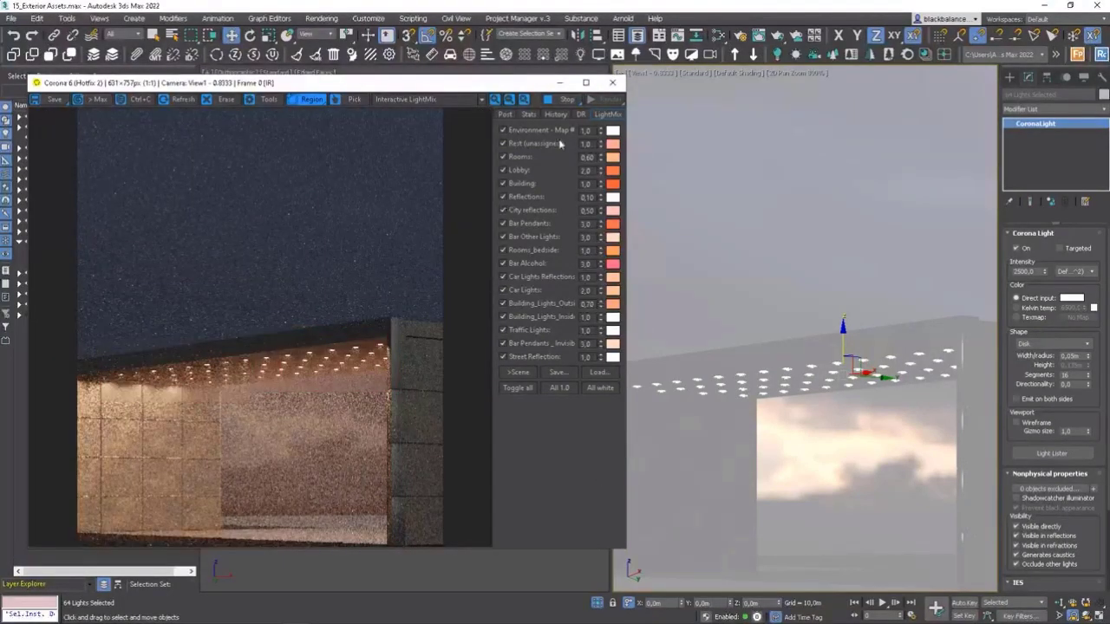
{"action": "left_click", "coordinate": [567, 101]}
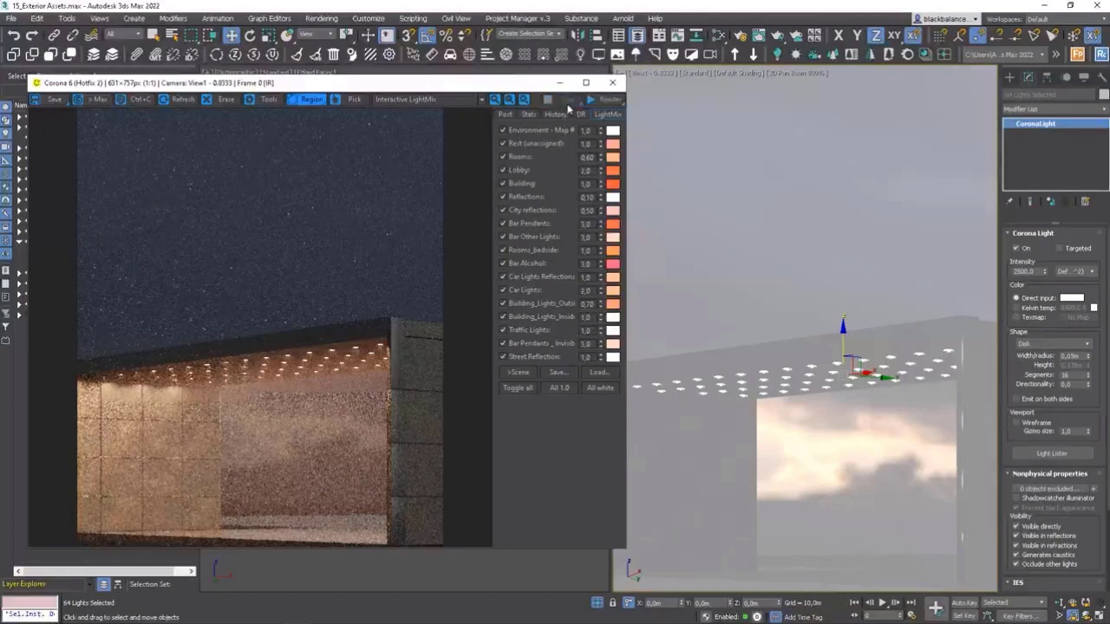
{"action": "left_click", "coordinate": [612, 82]}
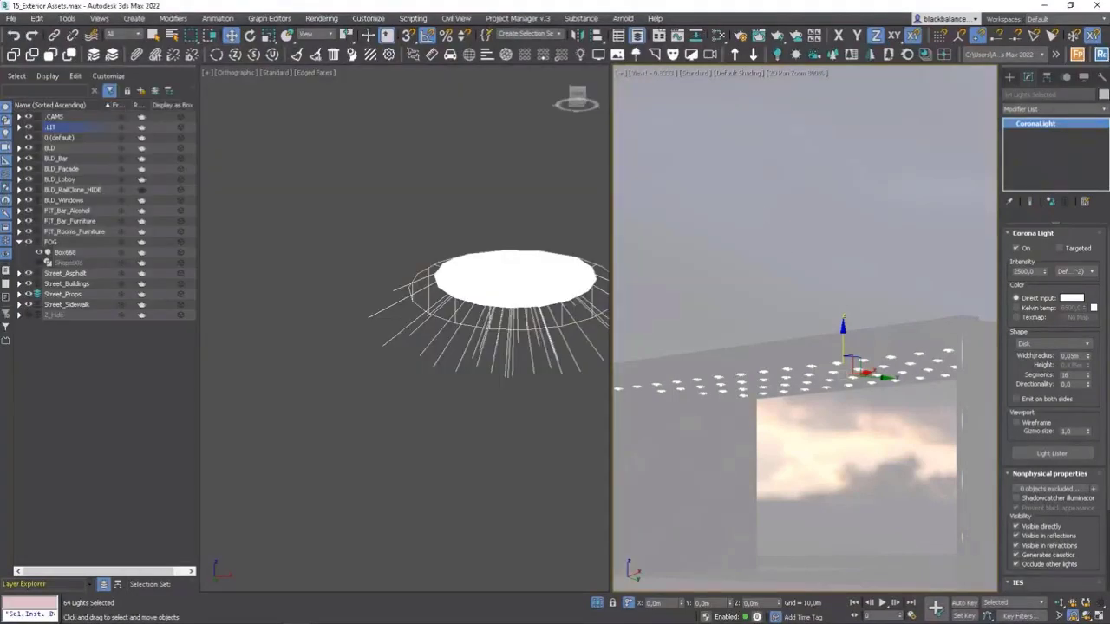
Unhide all scene objects and restore the full camera view by turning off 2D Pan Zoom.
{"action": "right_click", "coordinate": [818, 342]}
{"action": "left_click", "coordinate": [867, 308]}
{"action": "left_click", "coordinate": [608, 333]}
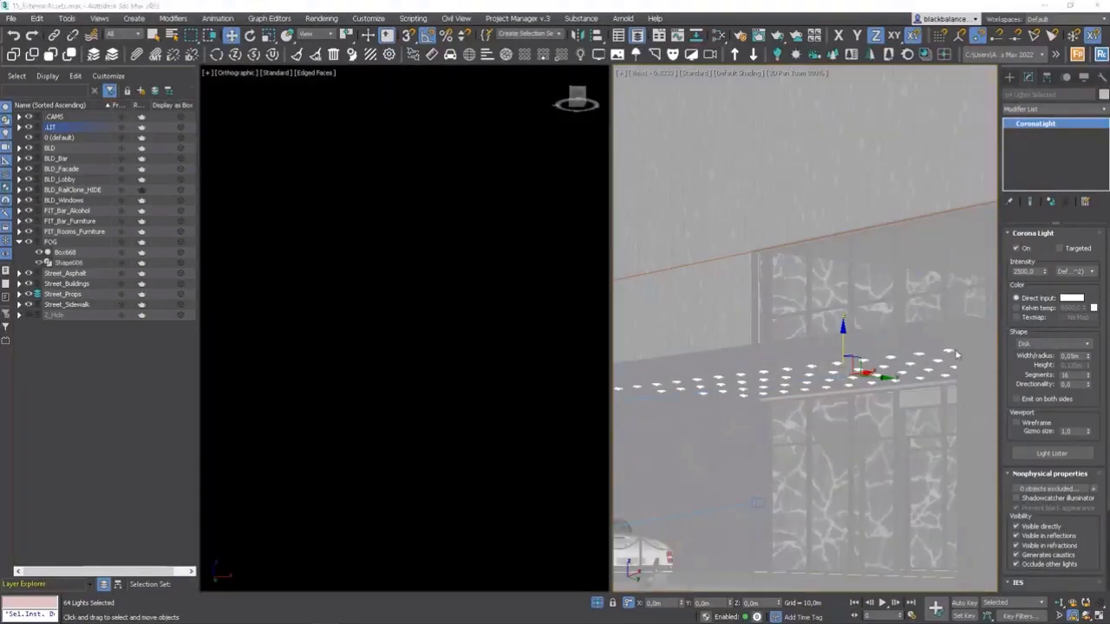
{"action": "right_click", "coordinate": [890, 322]}
{"action": "left_click", "coordinate": [854, 351]}
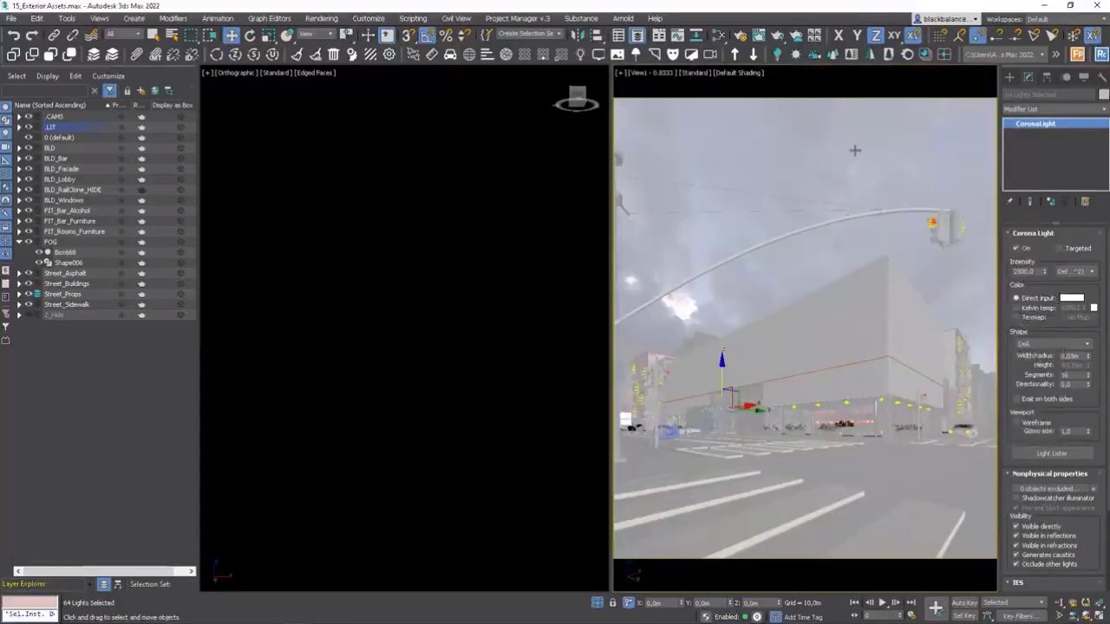
Review the Corona performance settings in Render Setup and show the scene from the top in the working viewport.
{"action": "left_click", "coordinate": [739, 35]}
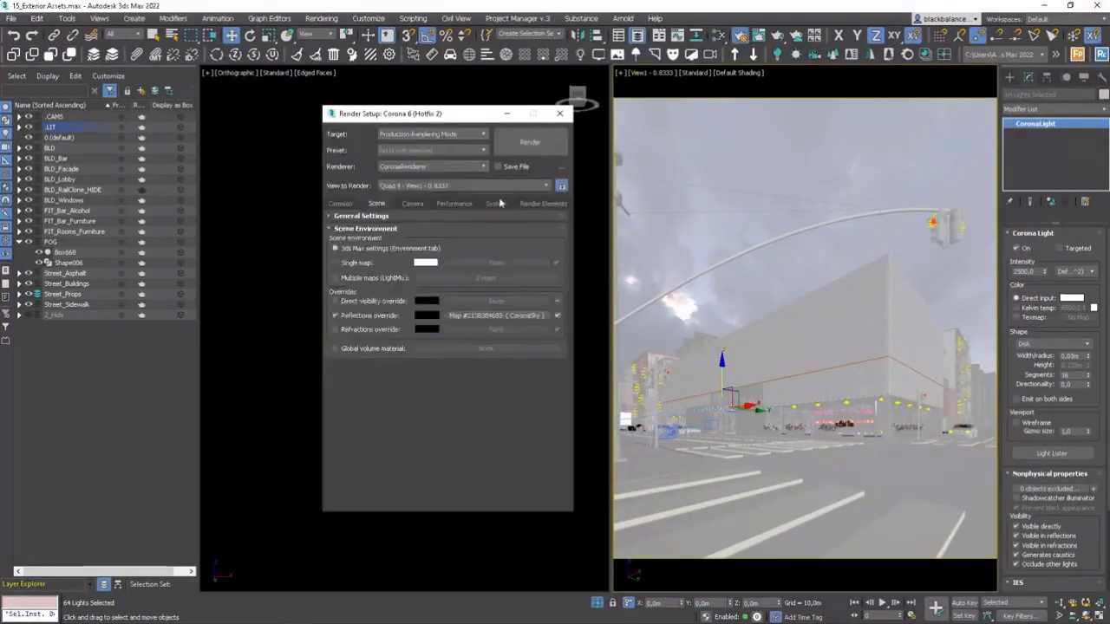
{"action": "left_click", "coordinate": [452, 204]}
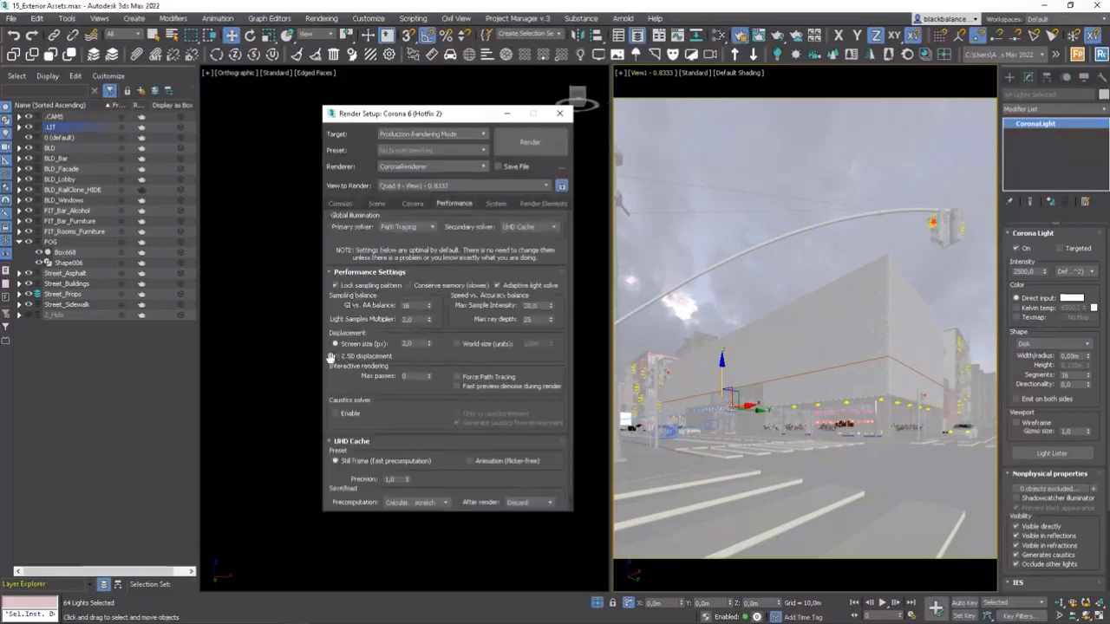
{"action": "left_click", "coordinate": [560, 114]}
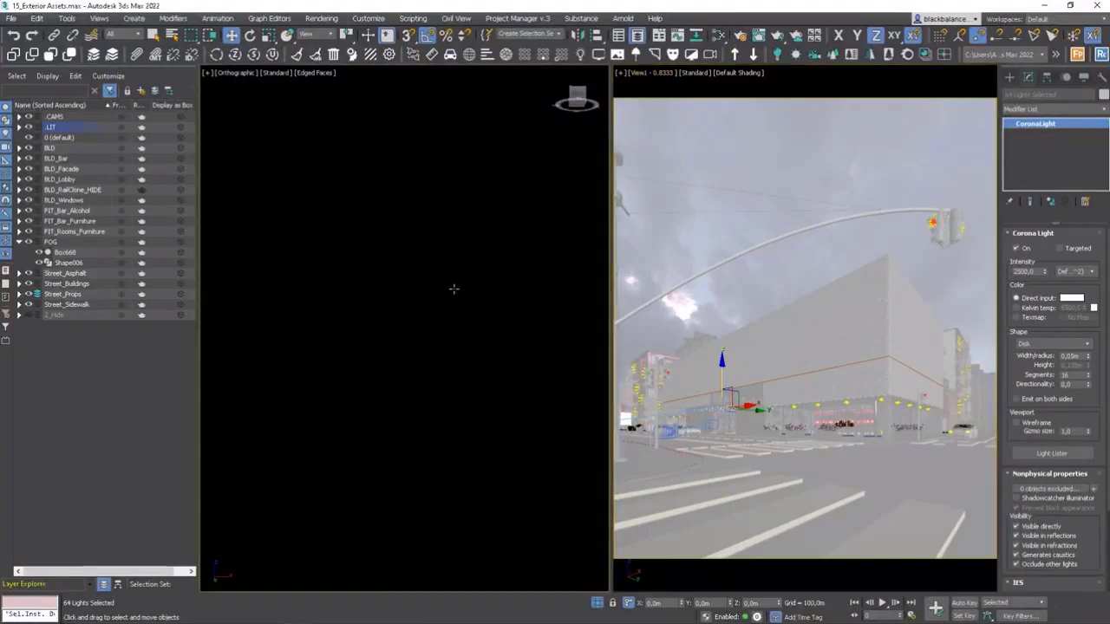
{"action": "key", "text": "t"}
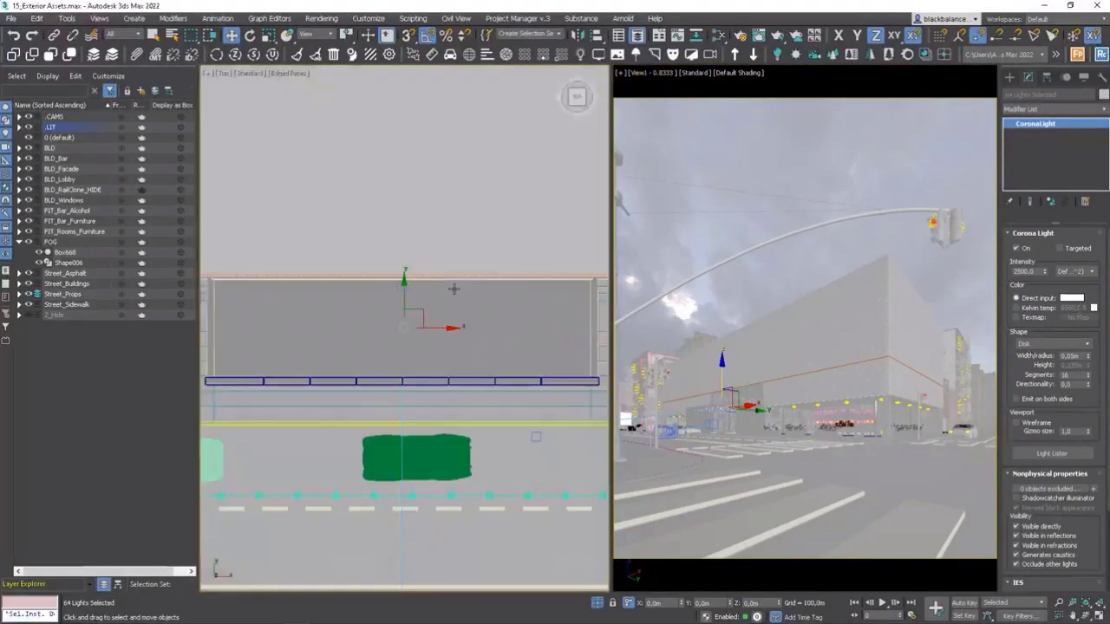